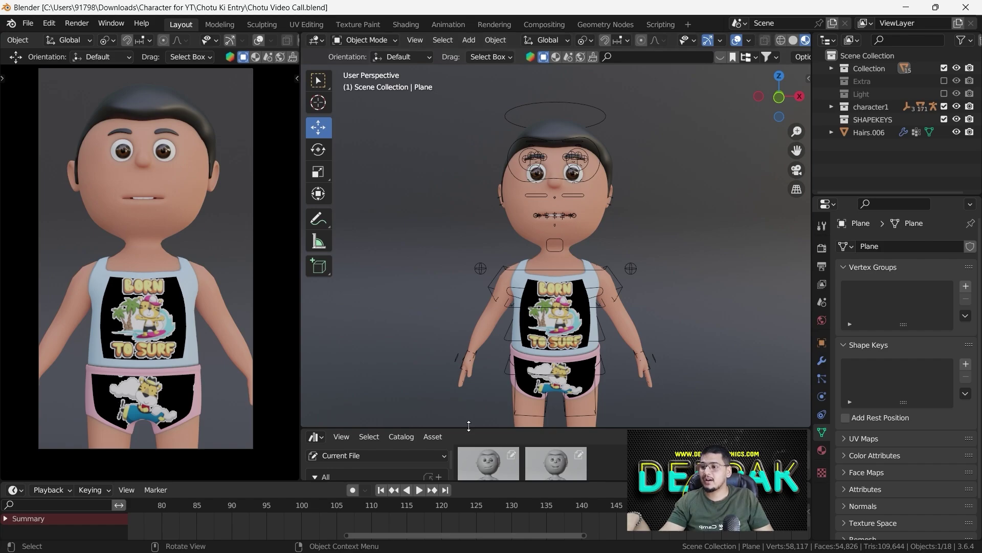
Enlarge the Asset Browser area below the 3D viewport so more of the Facial poses are shown.
{"action": "left_click_drag", "start_coordinate": [467, 429], "coordinate": [507, 256]}
{"action": "scroll", "coordinate": [526, 359], "scroll_direction": "down", "scroll_amount": 1}
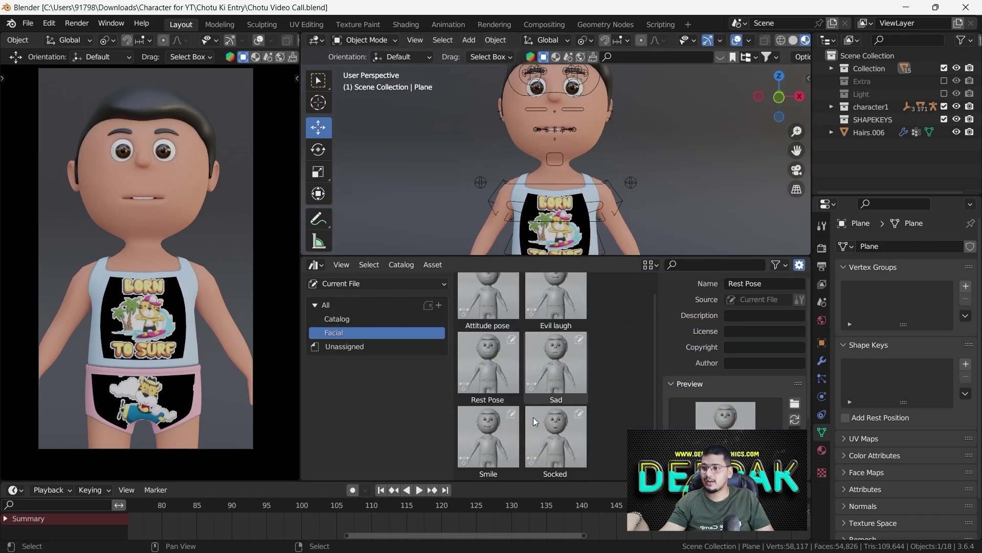
{"action": "scroll", "coordinate": [541, 456], "scroll_direction": "up", "scroll_amount": 1}
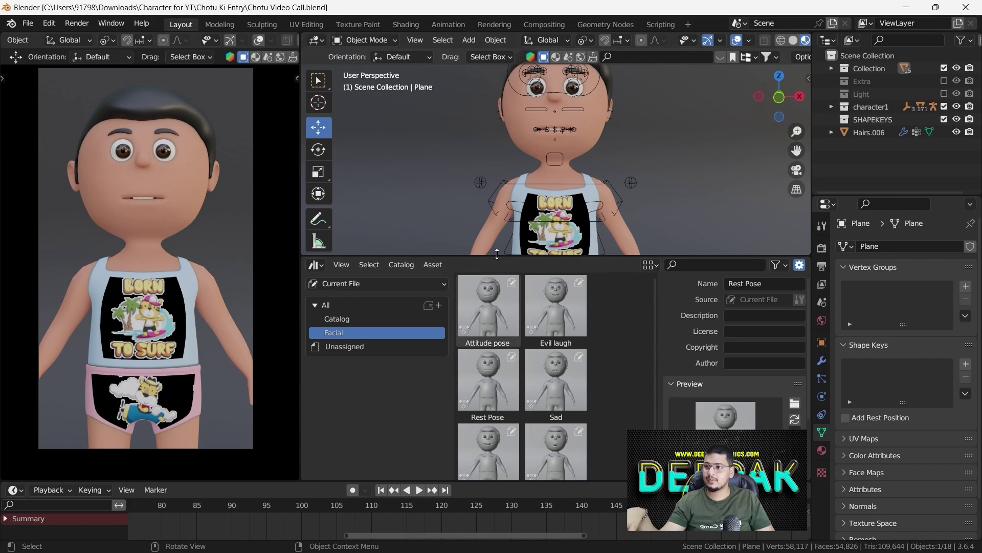
{"action": "left_click_drag", "start_coordinate": [496, 253], "coordinate": [497, 299]}
Select the tiger print on the character's shirt and examine its material settings.
{"action": "left_click", "coordinate": [163, 307]}
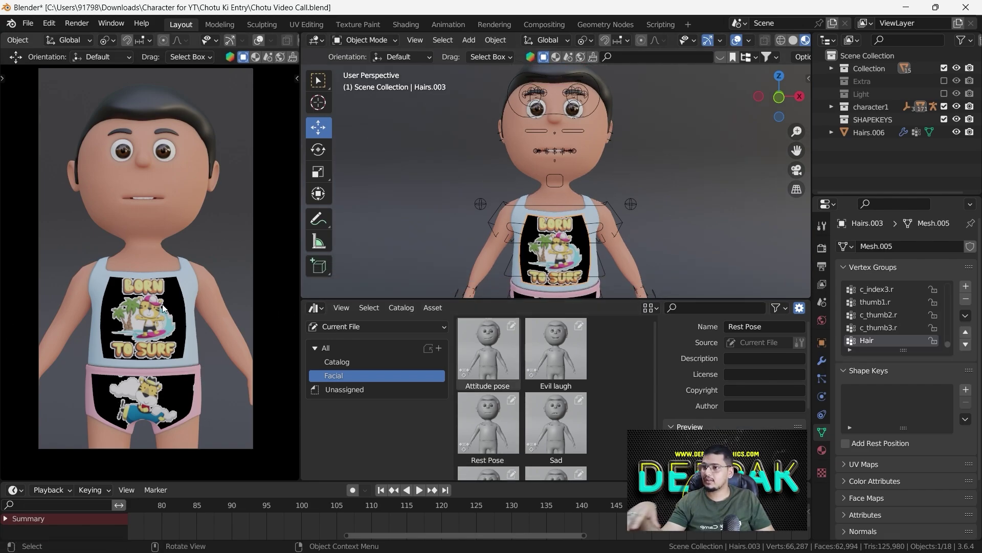
{"action": "left_click", "coordinate": [822, 450]}
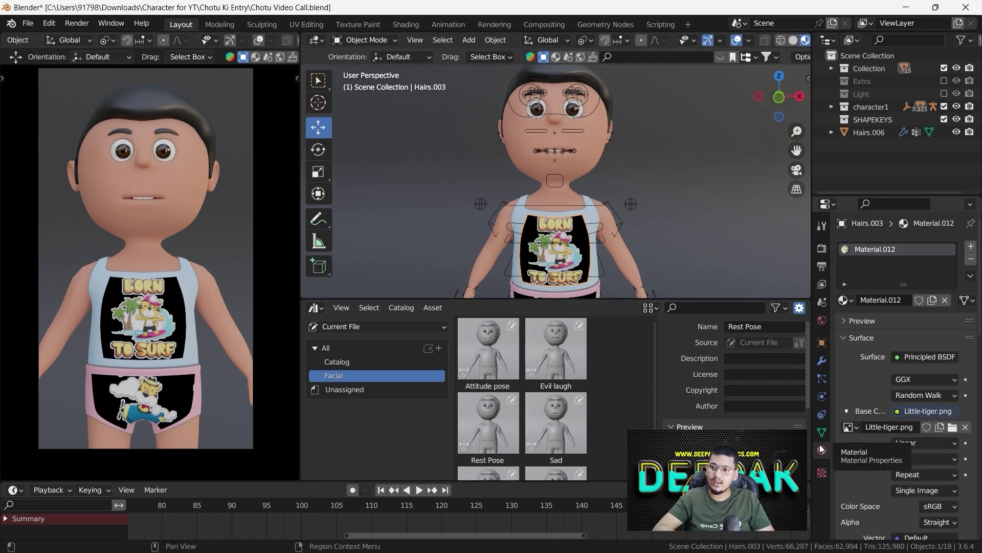
{"action": "scroll", "coordinate": [888, 463], "scroll_direction": "down", "scroll_amount": 12}
{"action": "scroll", "coordinate": [904, 505], "scroll_direction": "down", "scroll_amount": 4}
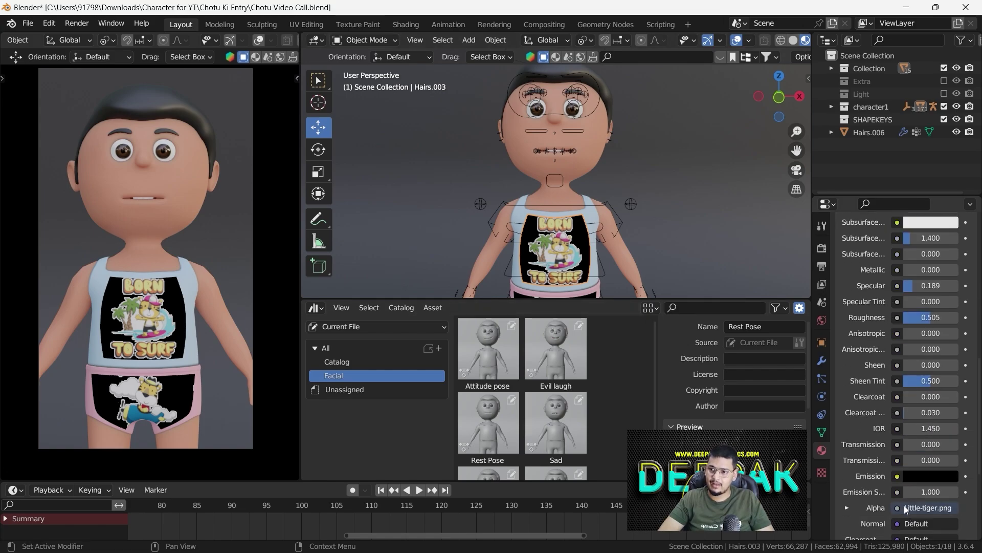
{"action": "scroll", "coordinate": [904, 505], "scroll_direction": "down", "scroll_amount": 8}
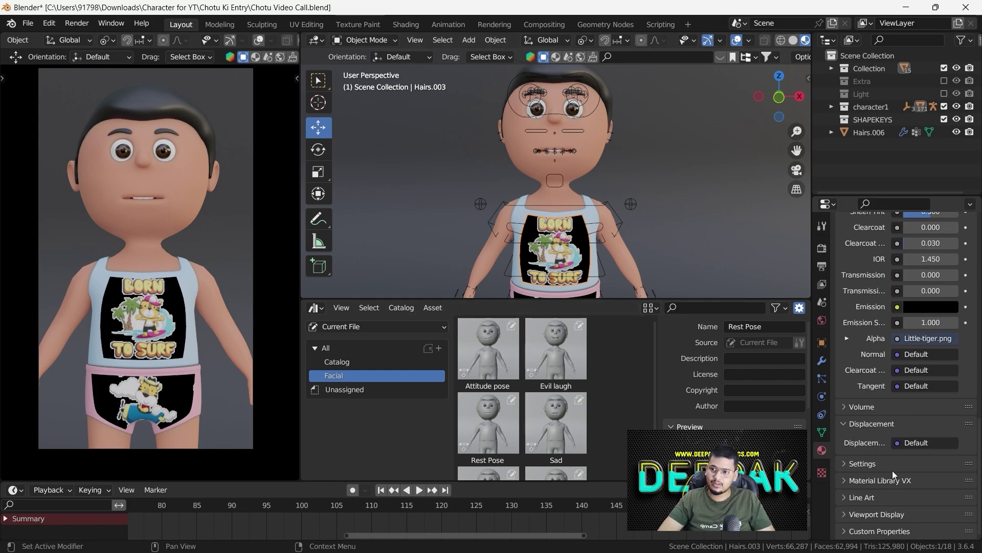
{"action": "scroll", "coordinate": [880, 287], "scroll_direction": "up", "scroll_amount": 10}
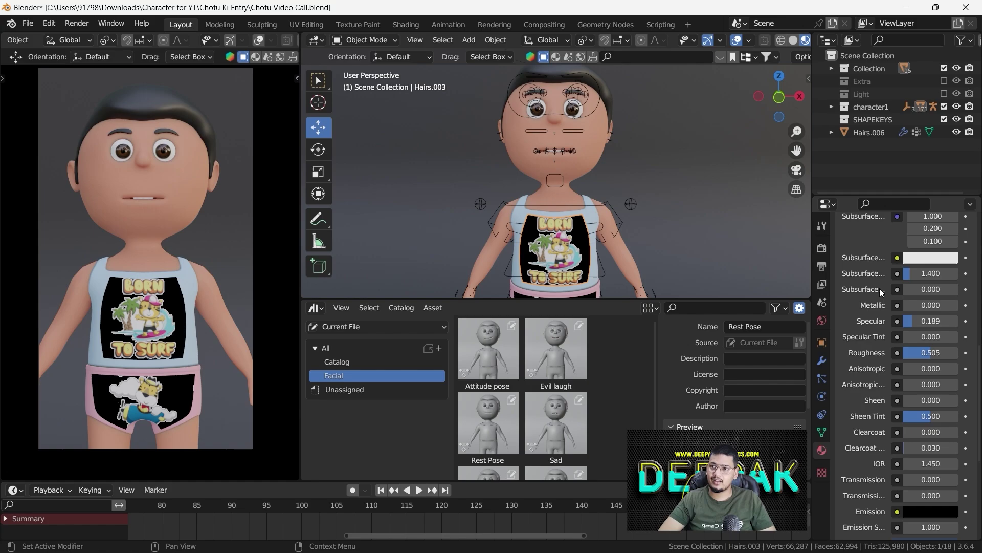
{"action": "scroll", "coordinate": [880, 290], "scroll_direction": "up", "scroll_amount": 14}
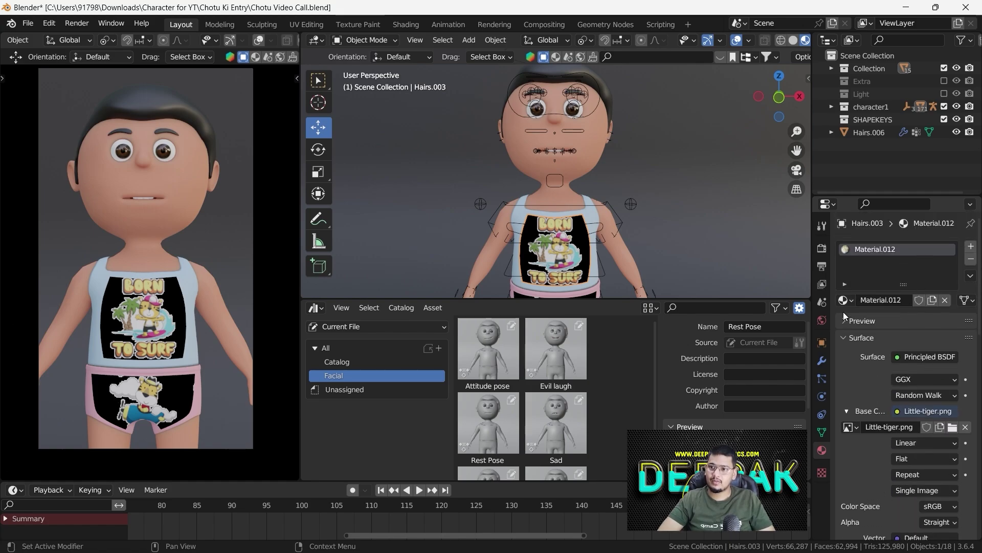
Set the scene's render engine to Eevee.
{"action": "left_click", "coordinate": [822, 248]}
{"action": "left_click", "coordinate": [920, 248]}
{"action": "left_click", "coordinate": [918, 262]}
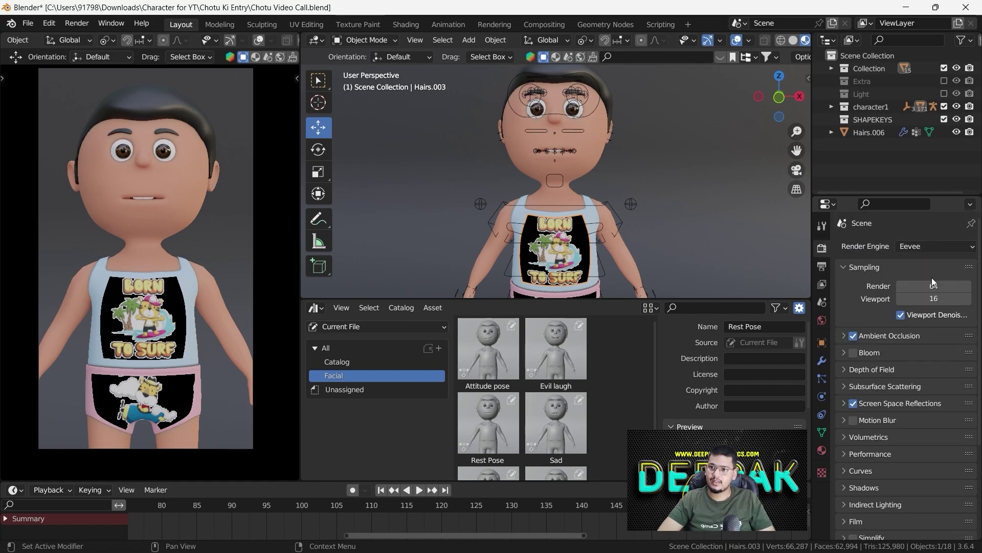
{"action": "scroll", "coordinate": [934, 471], "scroll_direction": "down", "scroll_amount": 5}
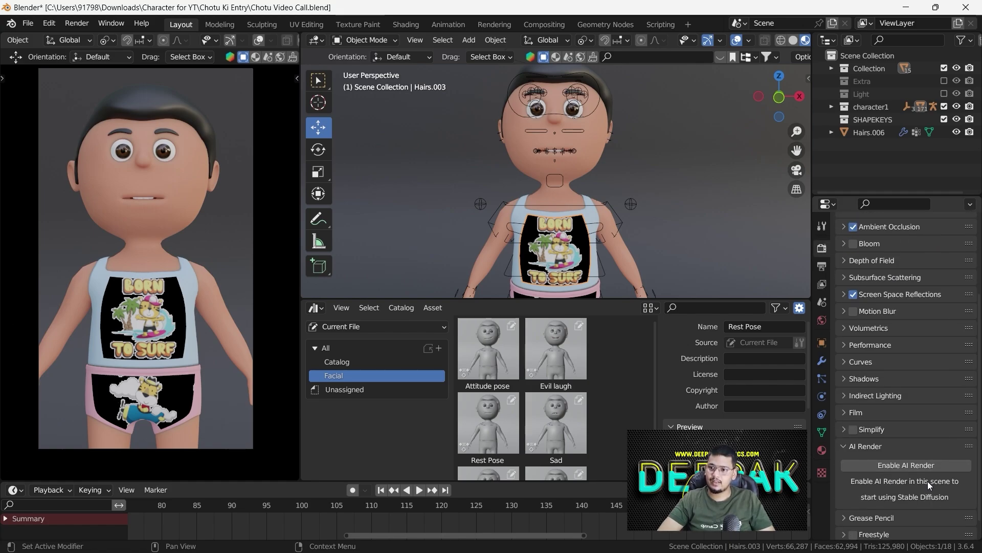
Set the Blend Mode of the shirt print's material to Alpha Clip.
{"action": "left_click", "coordinate": [822, 450]}
{"action": "scroll", "coordinate": [886, 469], "scroll_direction": "down", "scroll_amount": 15}
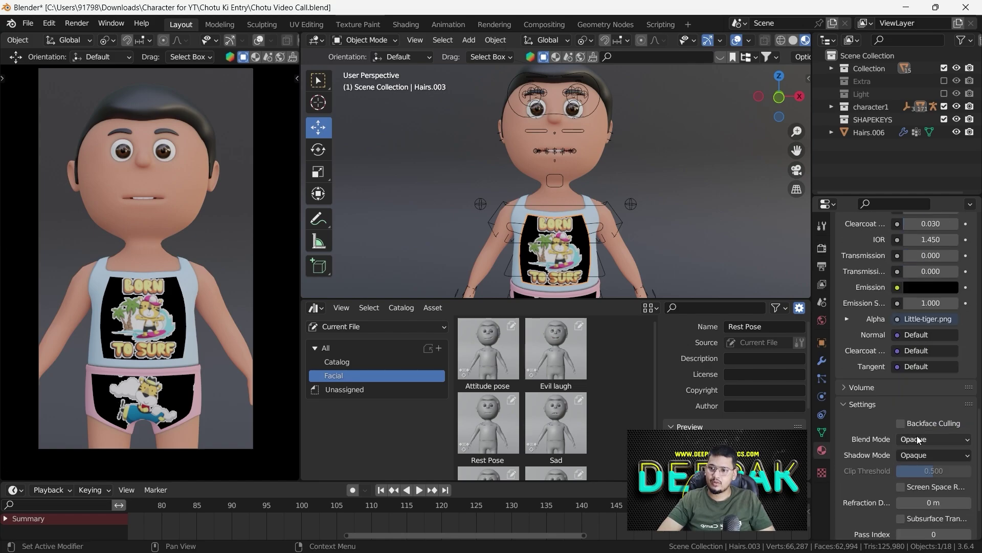
{"action": "left_click", "coordinate": [918, 440]}
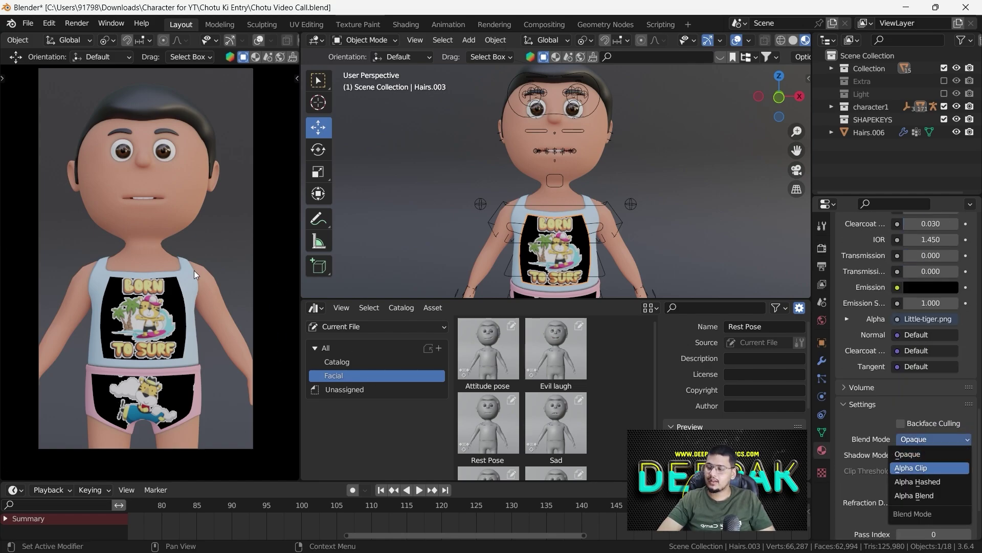
{"action": "key", "text": "Return"}
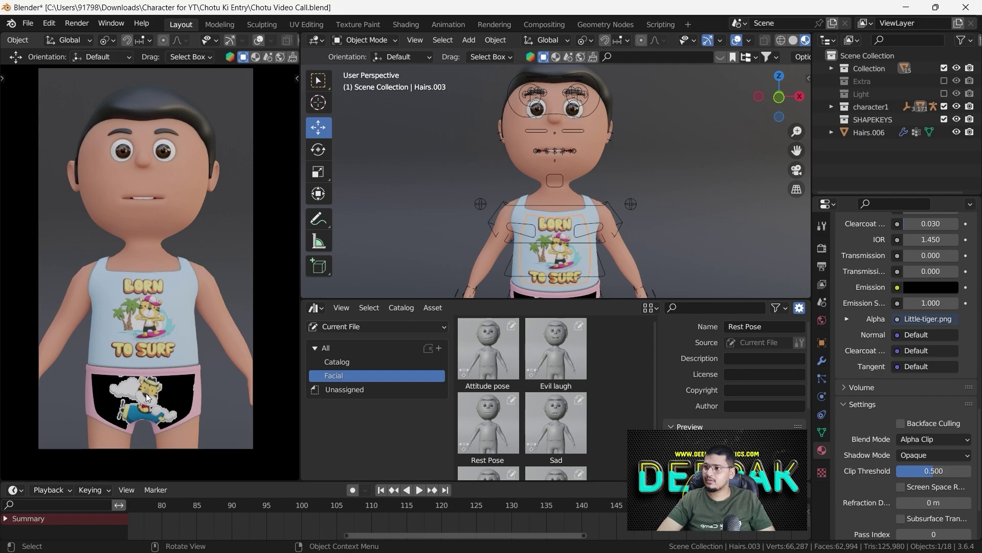
Set the Blend Mode of the tiger print material on the shorts to Alpha Clip.
{"action": "left_click", "coordinate": [192, 397]}
{"action": "left_click", "coordinate": [925, 440]}
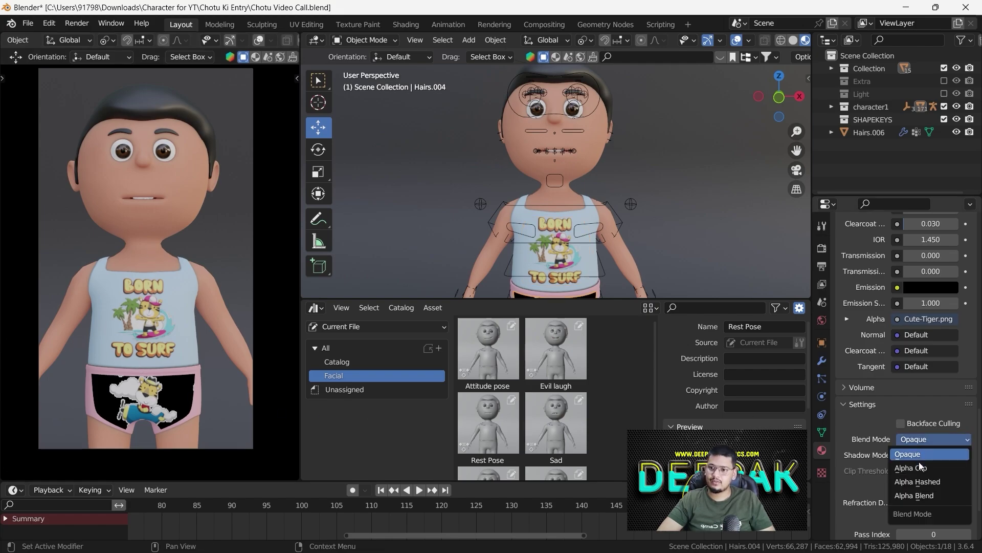
{"action": "left_click", "coordinate": [919, 456]}
{"action": "left_click", "coordinate": [195, 255]}
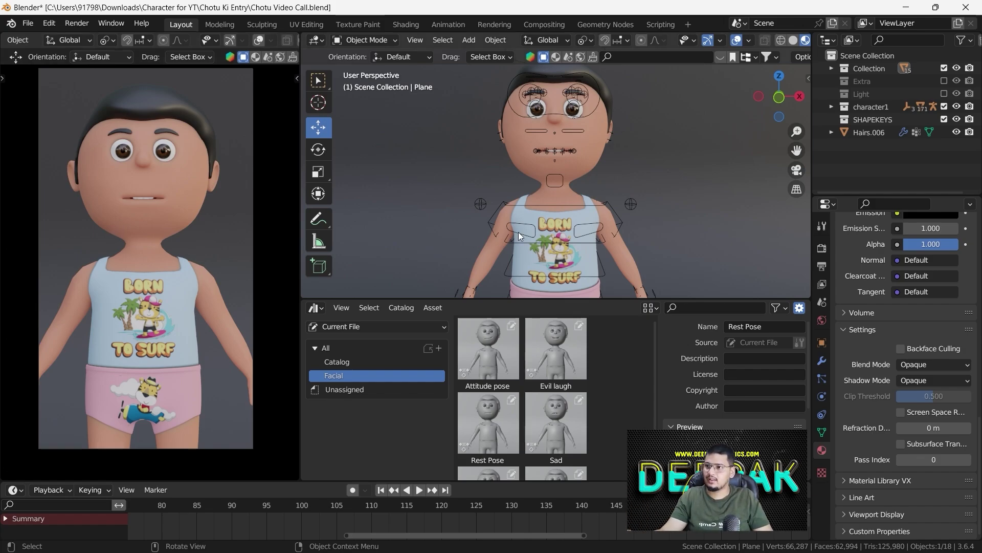
Put the character's rig into Pose Mode and select all of its visible bones.
{"action": "scroll", "coordinate": [535, 127], "scroll_direction": "up", "scroll_amount": 1}
{"action": "middle_click_drag", "start_coordinate": [535, 127], "coordinate": [515, 211], "text": "shift"}
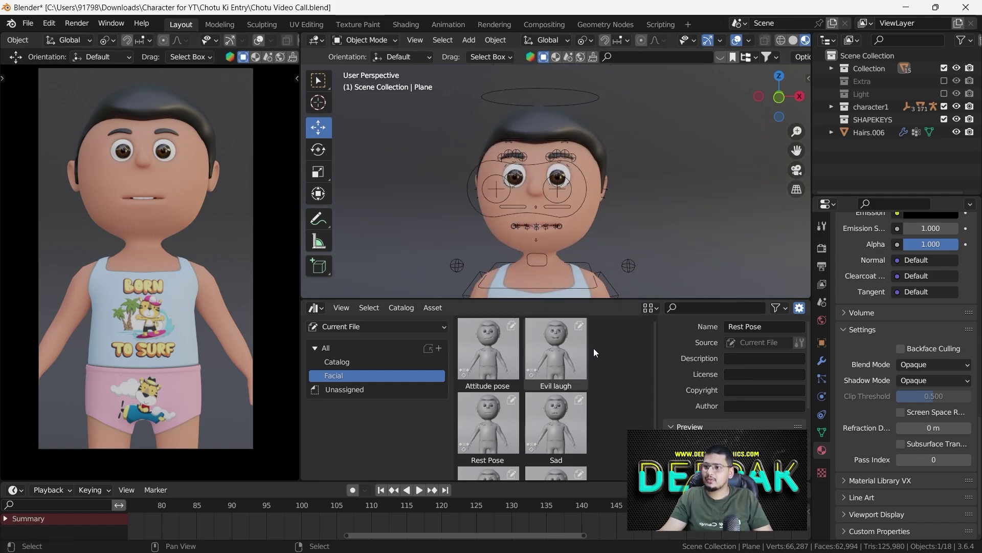
{"action": "left_click", "coordinate": [541, 214]}
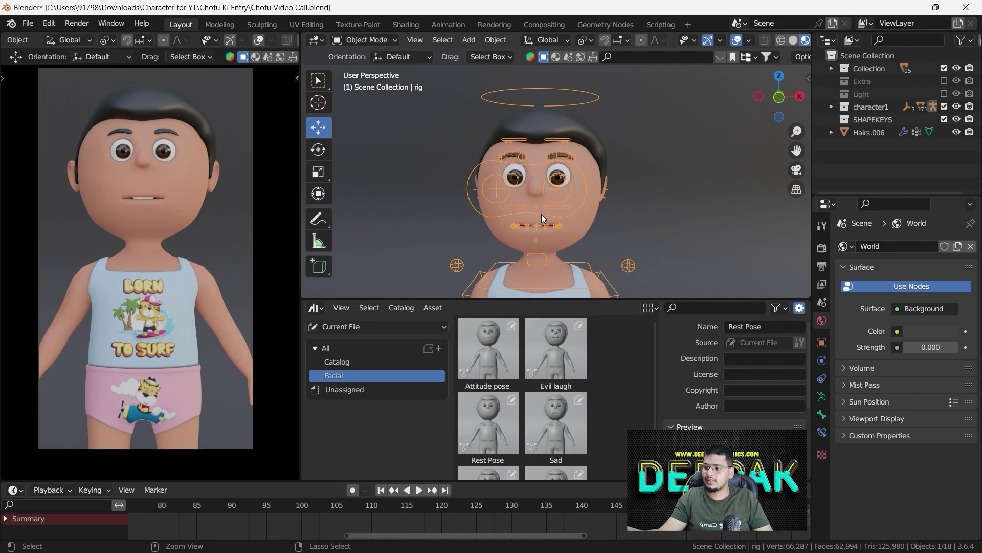
{"action": "key", "text": "ctrl+Tab"}
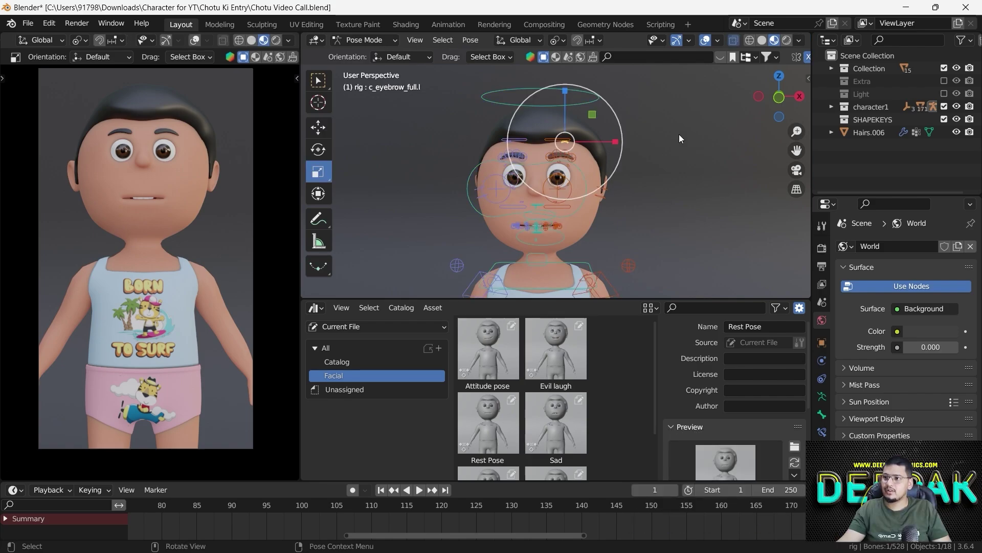
{"action": "key", "text": "a"}
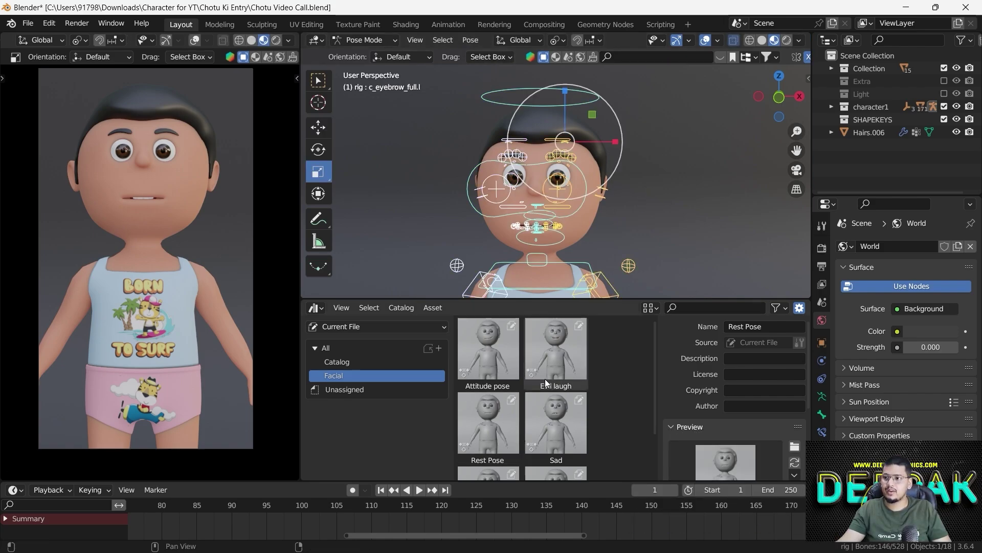
Try the Attitude pose, Evil laugh, Sad, Smile and Socked facial poses on the rig, ending on Rest Pose.
{"action": "double_click", "coordinate": [484, 355]}
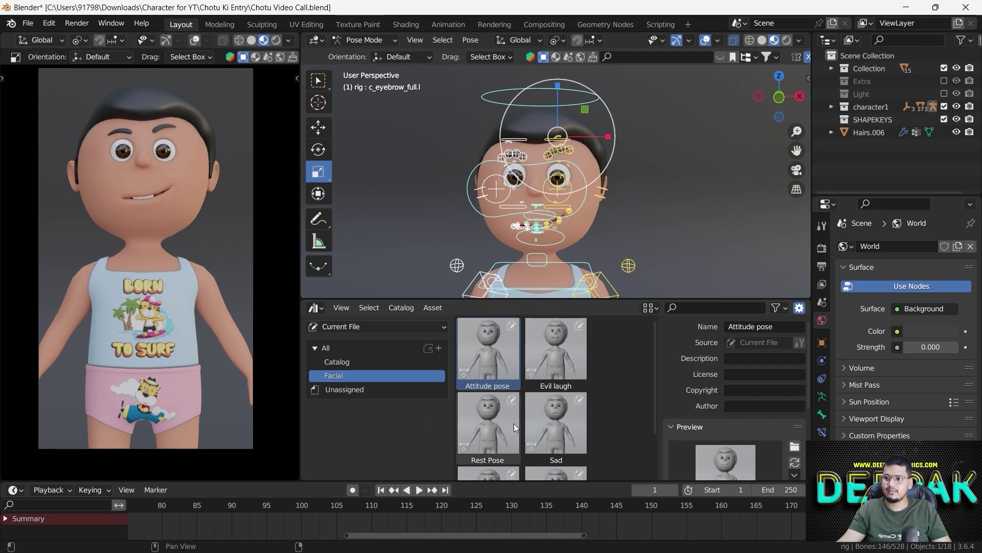
{"action": "double_click", "coordinate": [545, 349]}
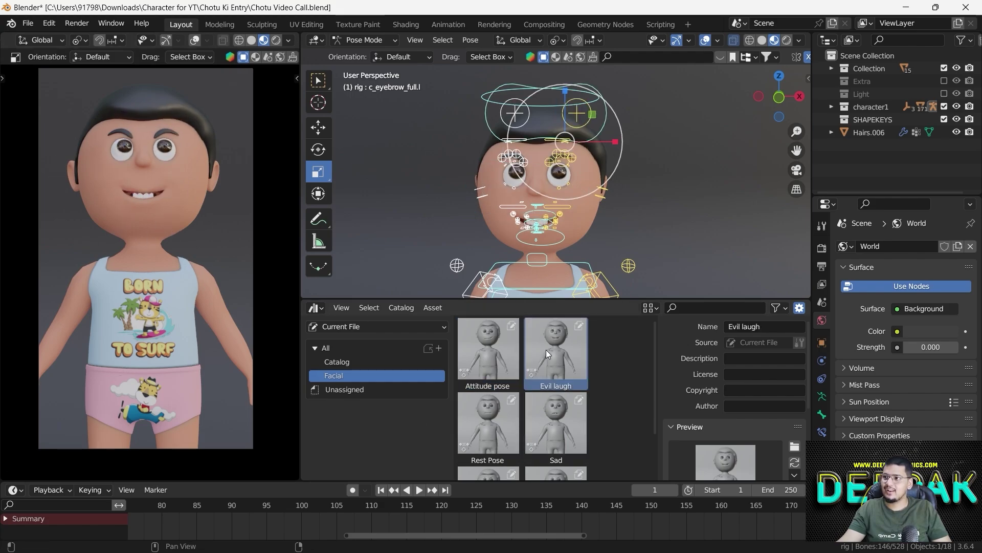
{"action": "double_click", "coordinate": [484, 428]}
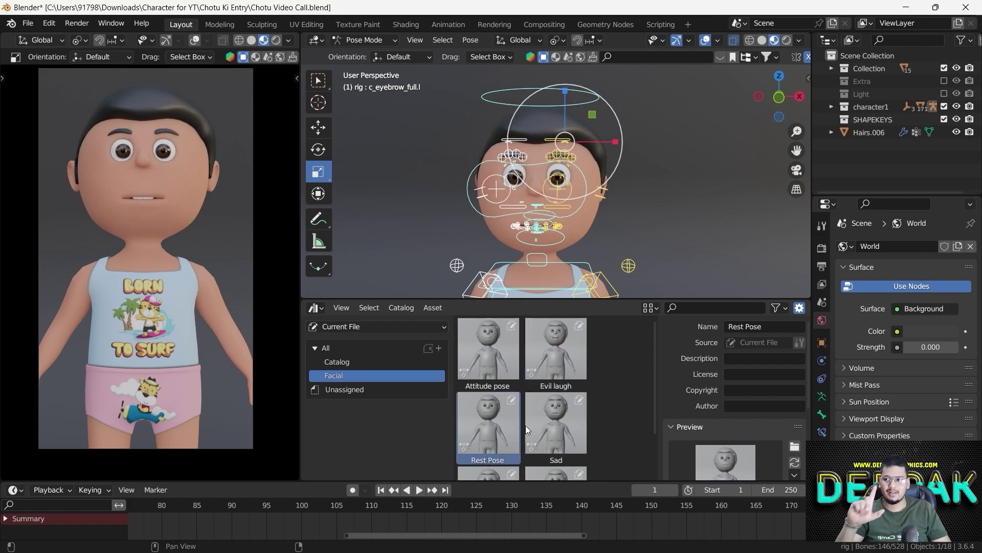
{"action": "double_click", "coordinate": [557, 432]}
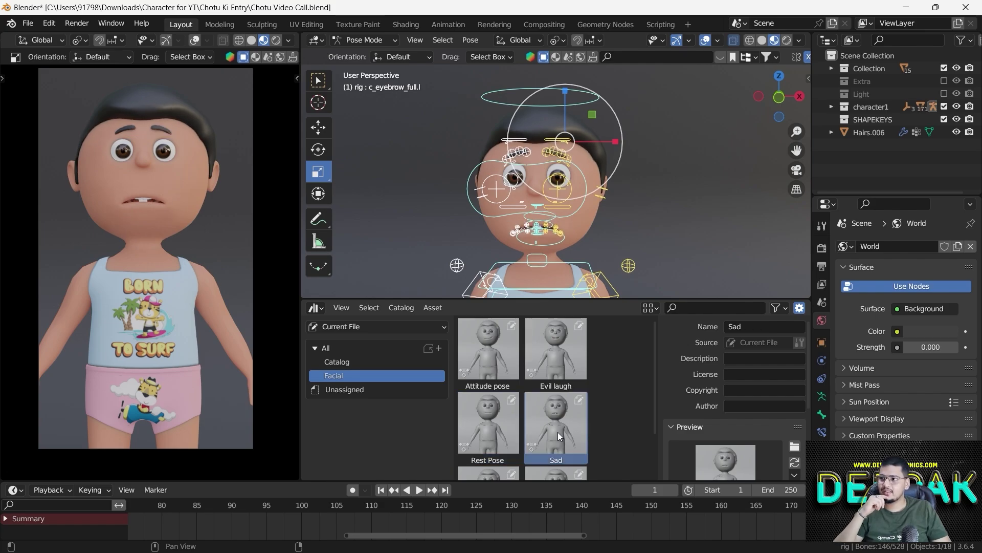
{"action": "scroll", "coordinate": [557, 432], "scroll_direction": "down", "scroll_amount": 3}
{"action": "left_click", "coordinate": [496, 432]}
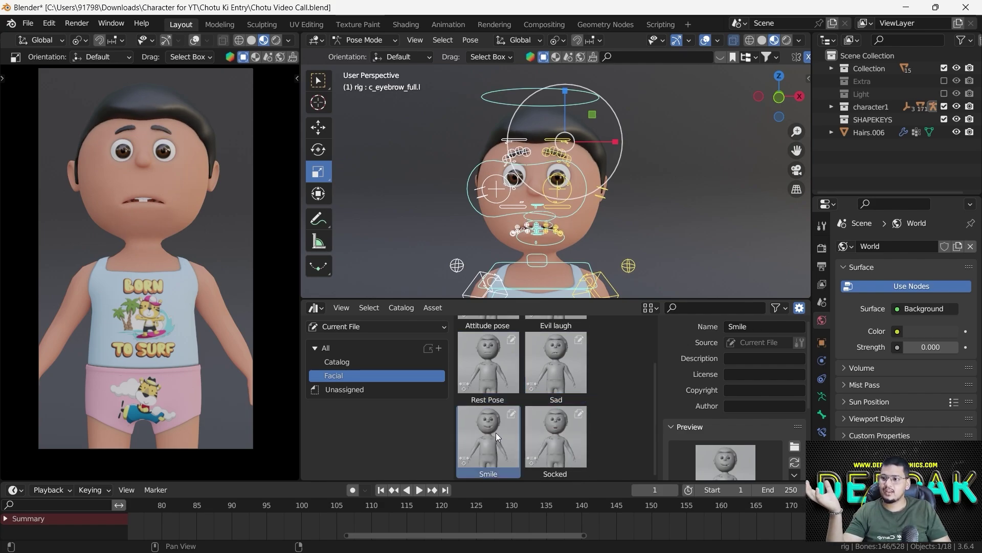
{"action": "double_click", "coordinate": [563, 437]}
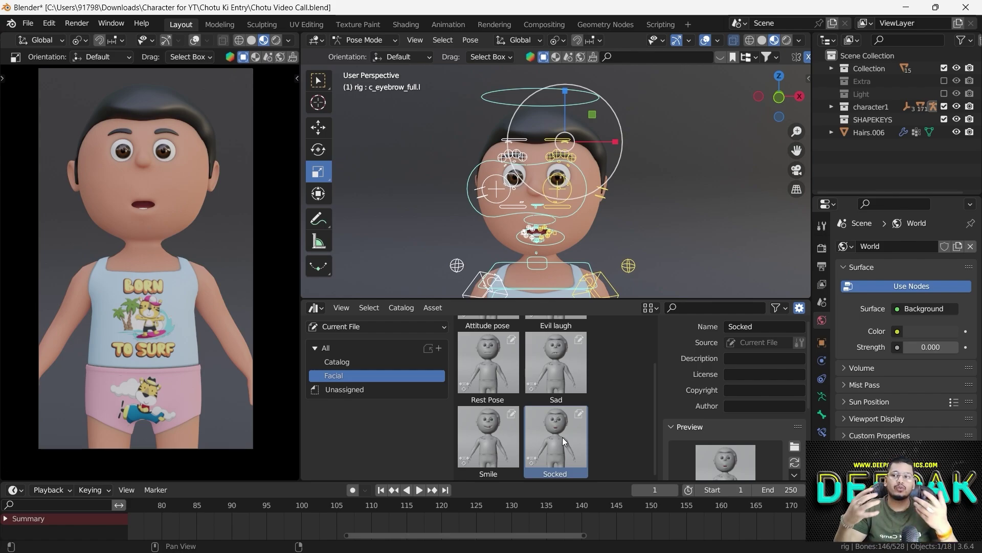
{"action": "scroll", "coordinate": [502, 355], "scroll_direction": "up", "scroll_amount": 3}
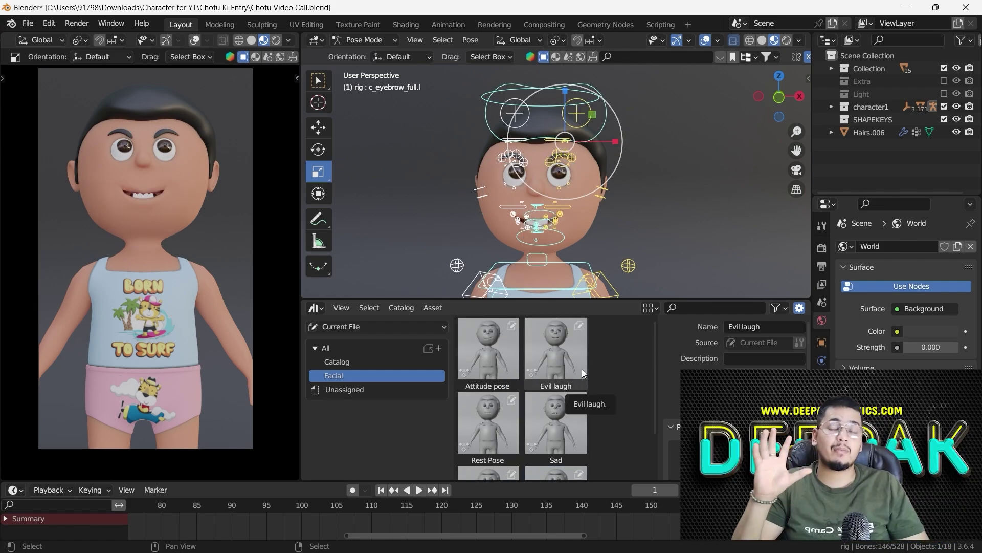
{"action": "double_click", "coordinate": [496, 426]}
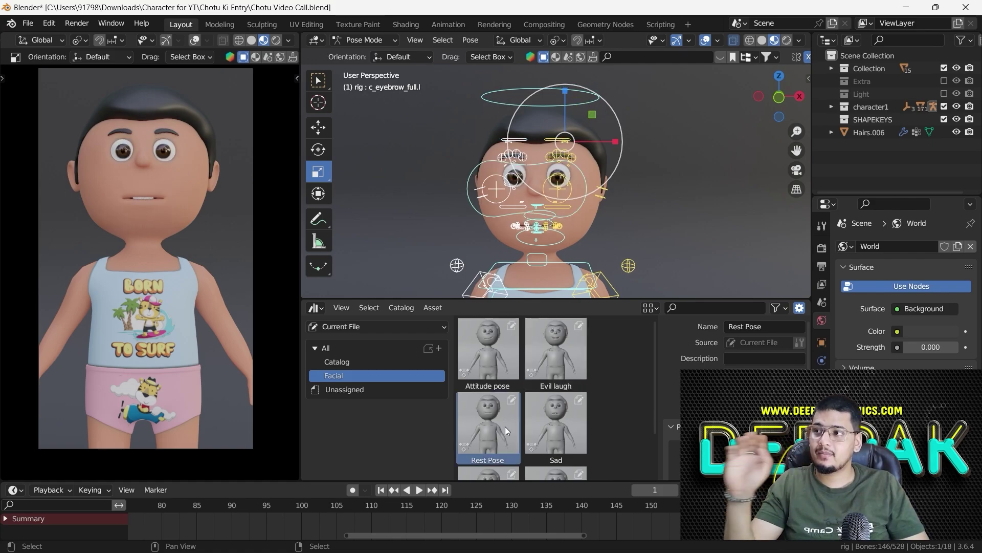
Try Blend Pose on the rig with Rest Pose and with Sad, varying the Sad blend to about -90%.
{"action": "left_click", "coordinate": [557, 423]}
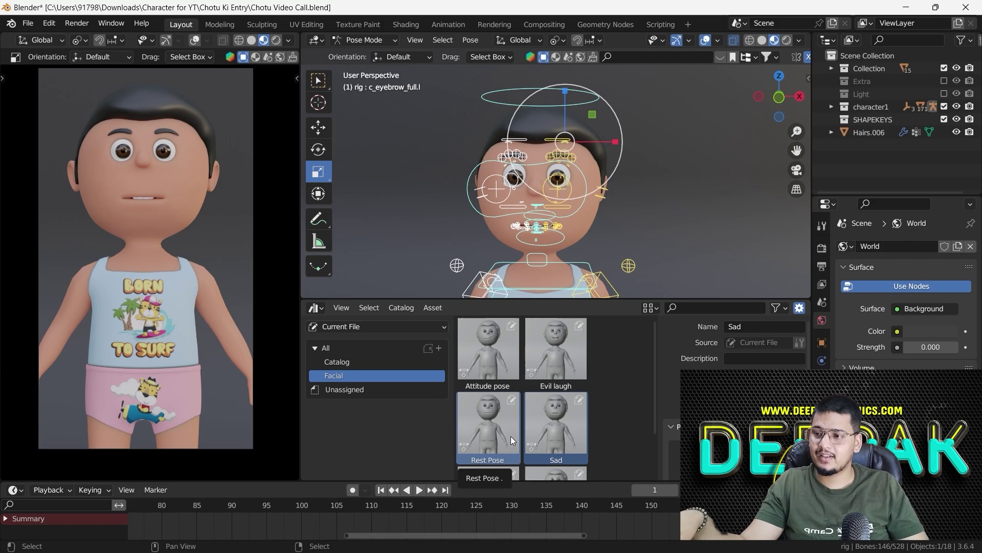
{"action": "right_click", "coordinate": [493, 419]}
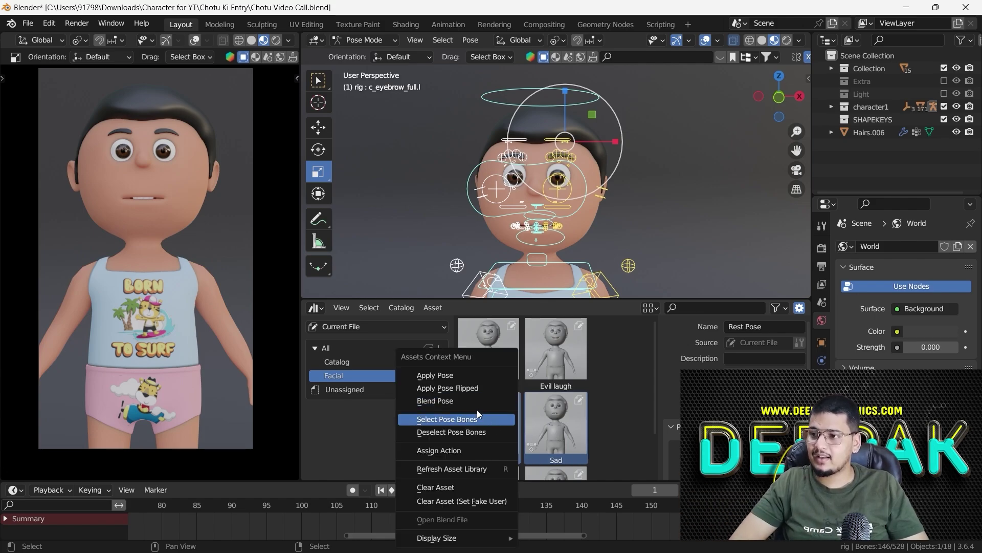
{"action": "left_click", "coordinate": [459, 401]}
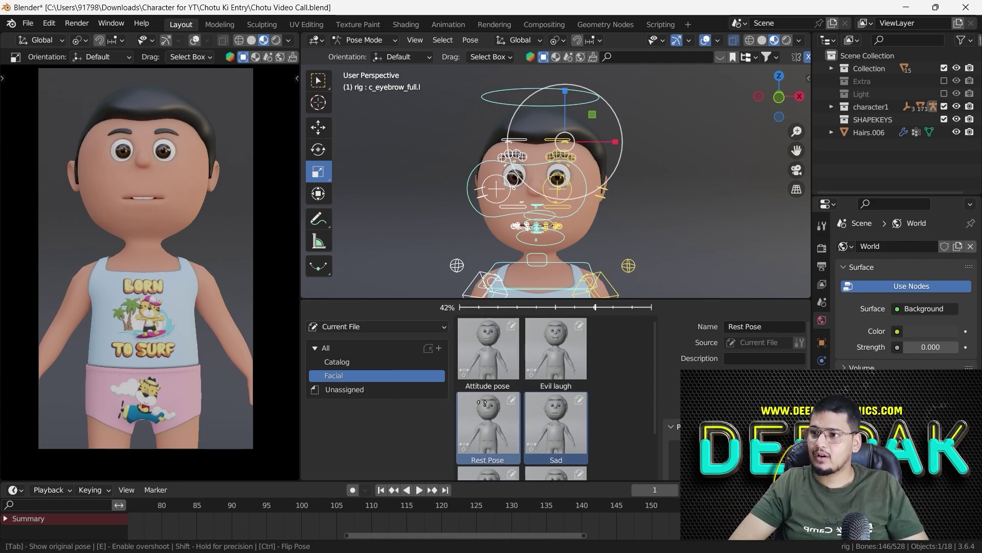
{"action": "left_click", "coordinate": [528, 441]}
{"action": "right_click", "coordinate": [528, 442]}
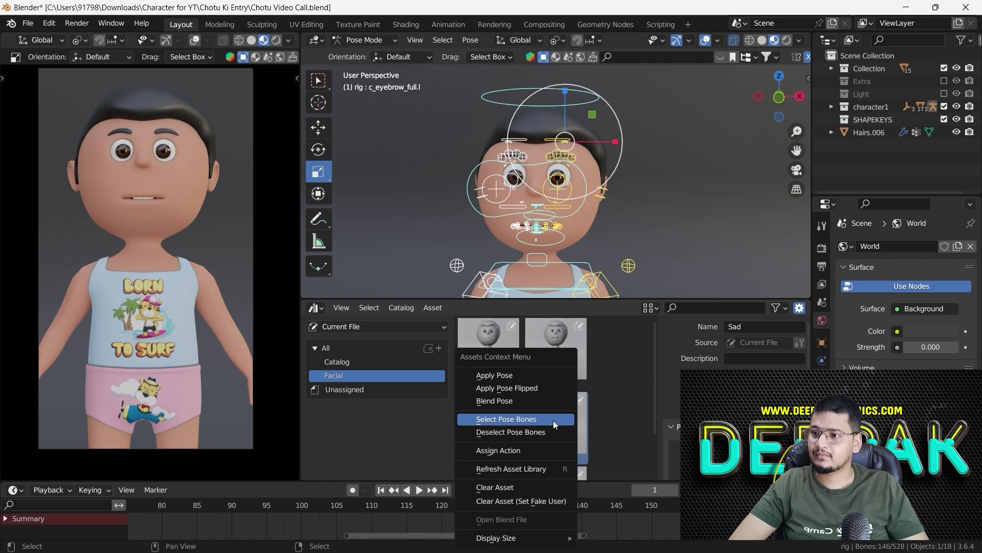
{"action": "left_click", "coordinate": [514, 402]}
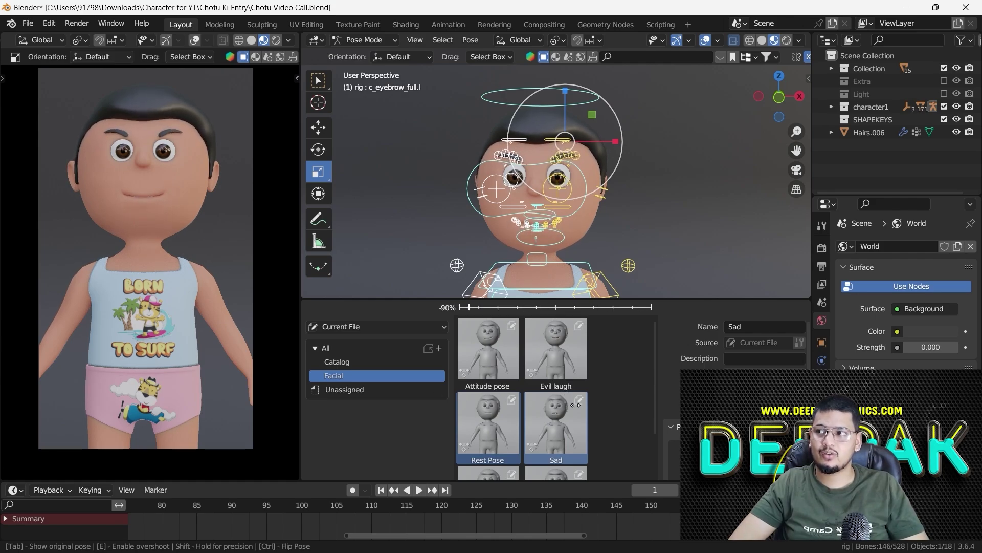
{"action": "left_click", "coordinate": [489, 370]}
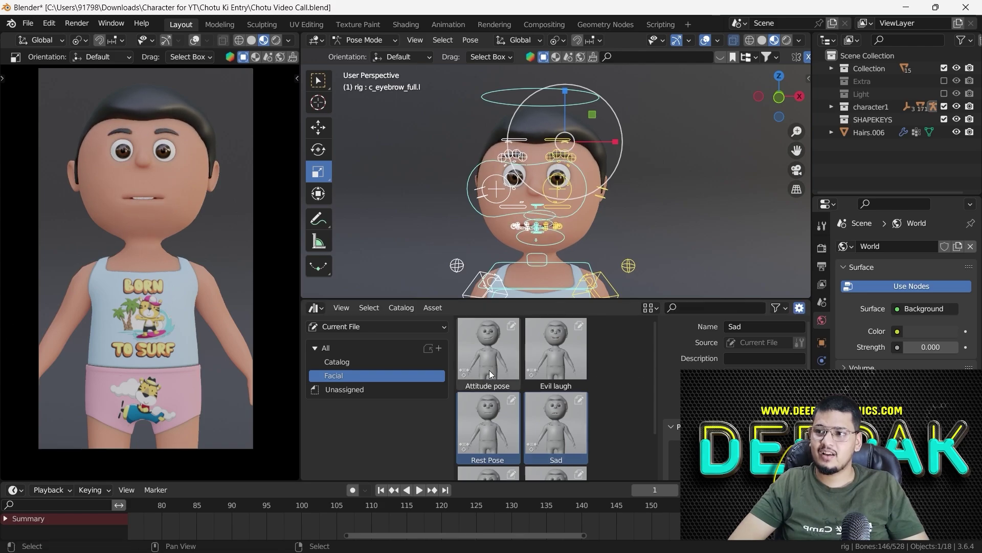
Try the Evil laugh pose with Sad blended in at about 18%, and return the face to Rest Pose.
{"action": "double_click", "coordinate": [570, 349]}
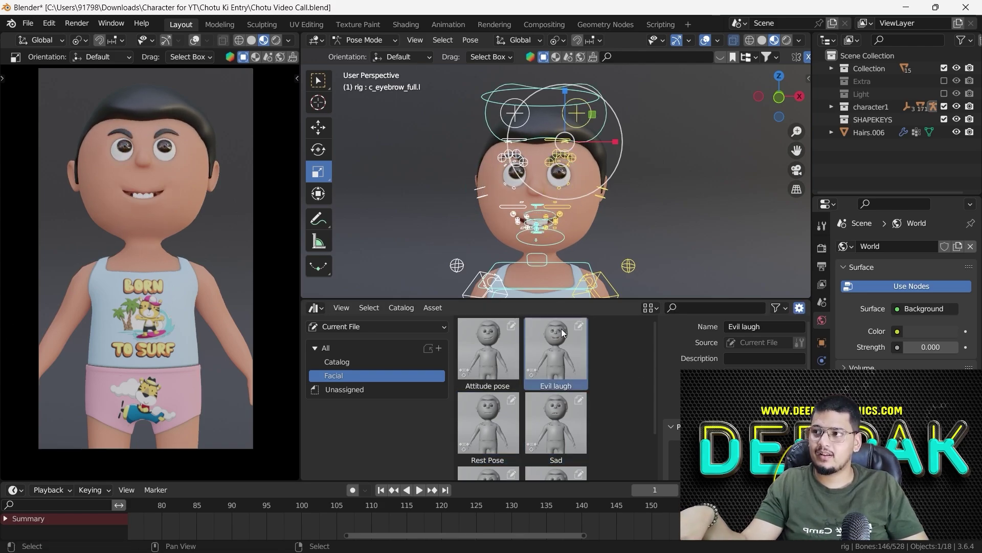
{"action": "left_click", "coordinate": [572, 438]}
{"action": "right_click", "coordinate": [572, 438]}
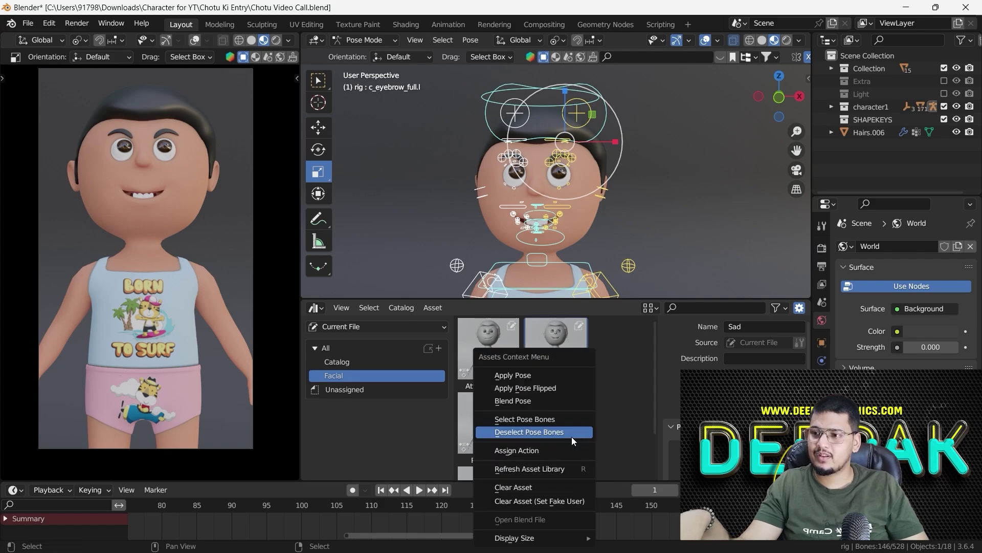
{"action": "left_click", "coordinate": [528, 401]}
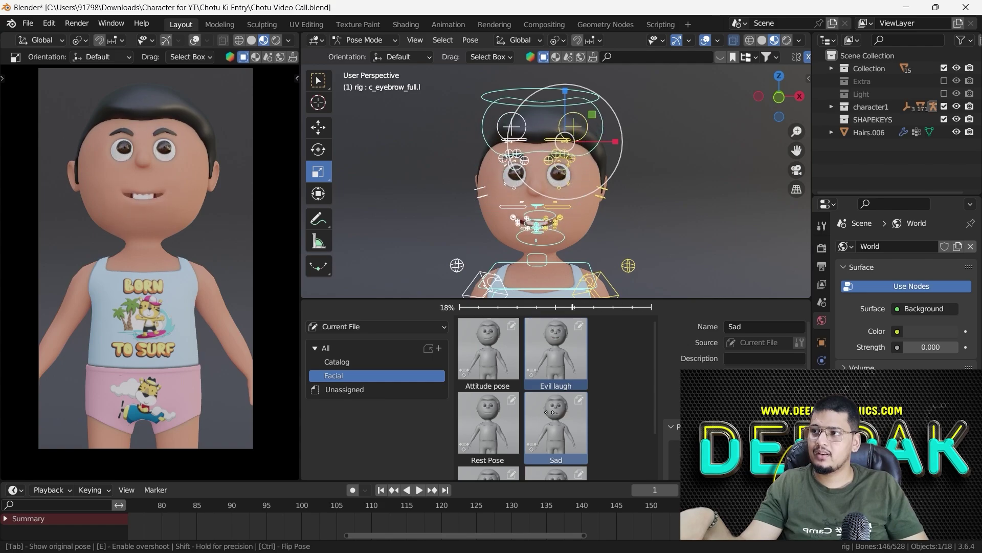
{"action": "right_click", "coordinate": [508, 413]}
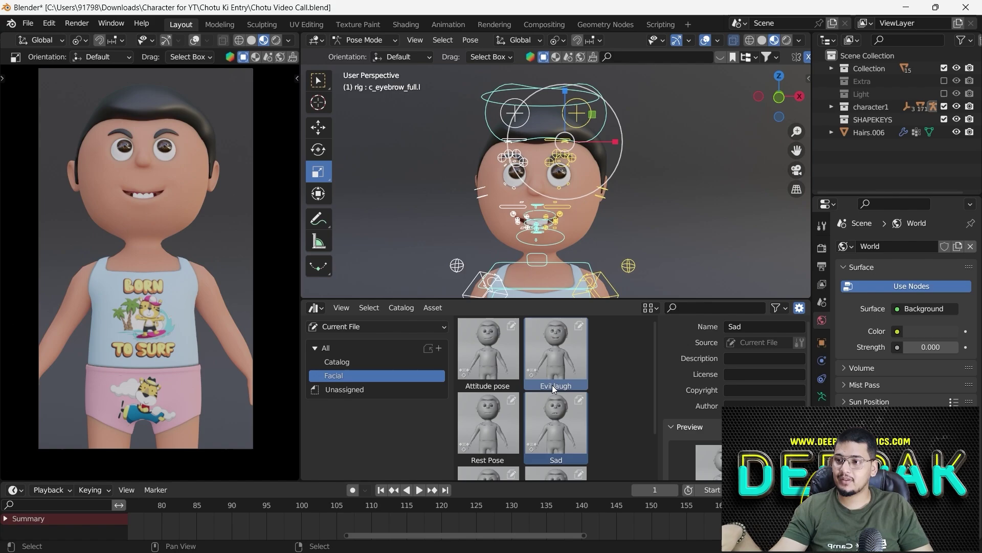
{"action": "double_click", "coordinate": [496, 422]}
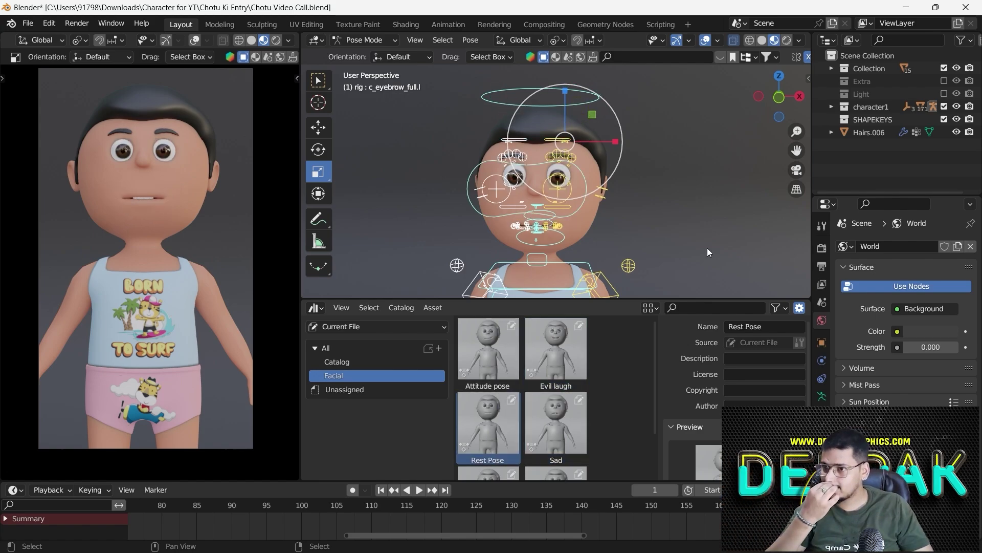
Set the area below the 3D viewport to the Asset Browser and its library to Current File.
{"action": "left_click", "coordinate": [498, 361]}
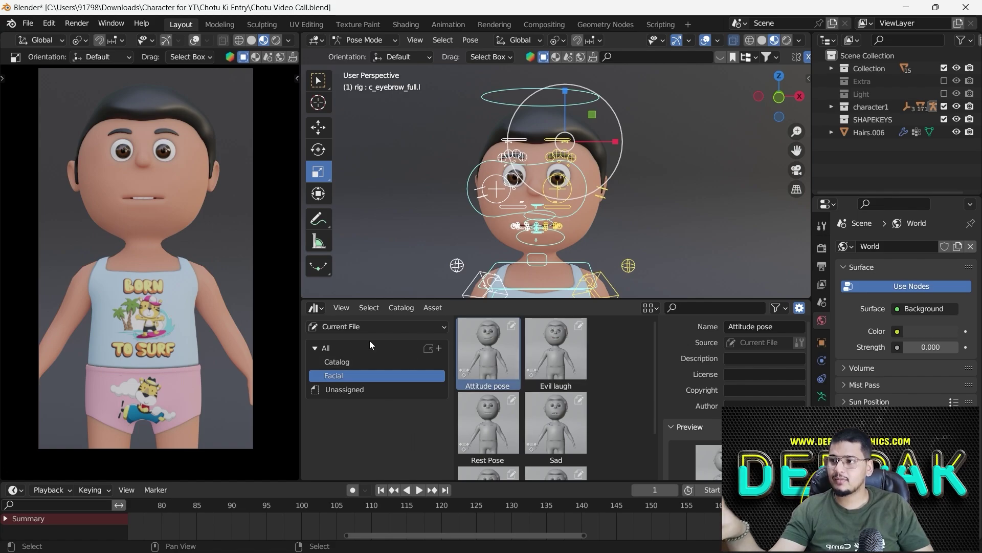
{"action": "left_click", "coordinate": [322, 309]}
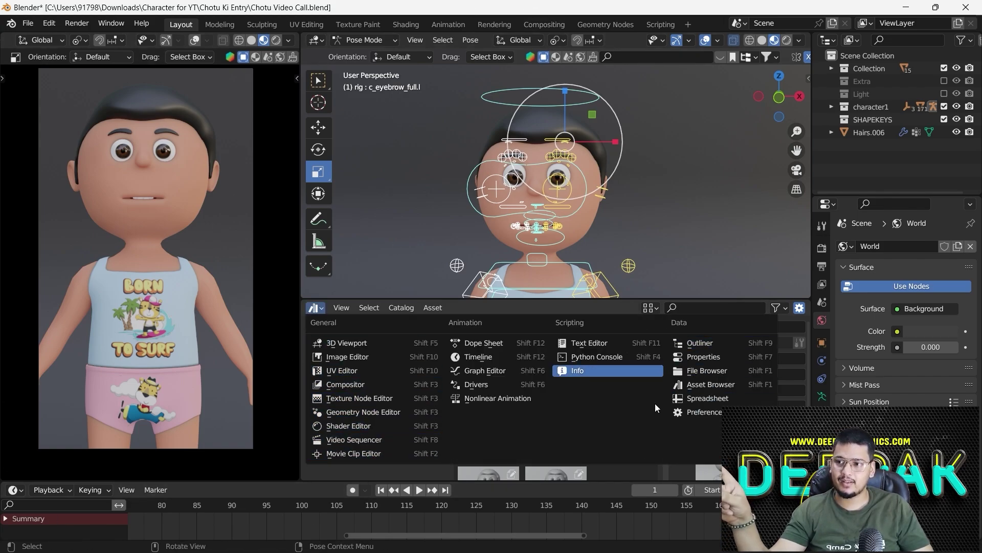
{"action": "left_click", "coordinate": [704, 384]}
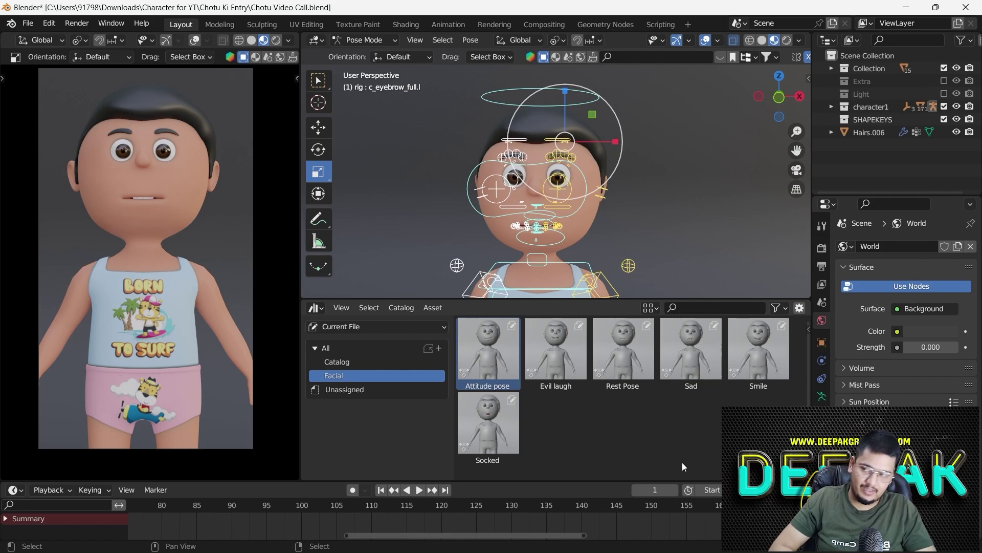
{"action": "left_click", "coordinate": [340, 326]}
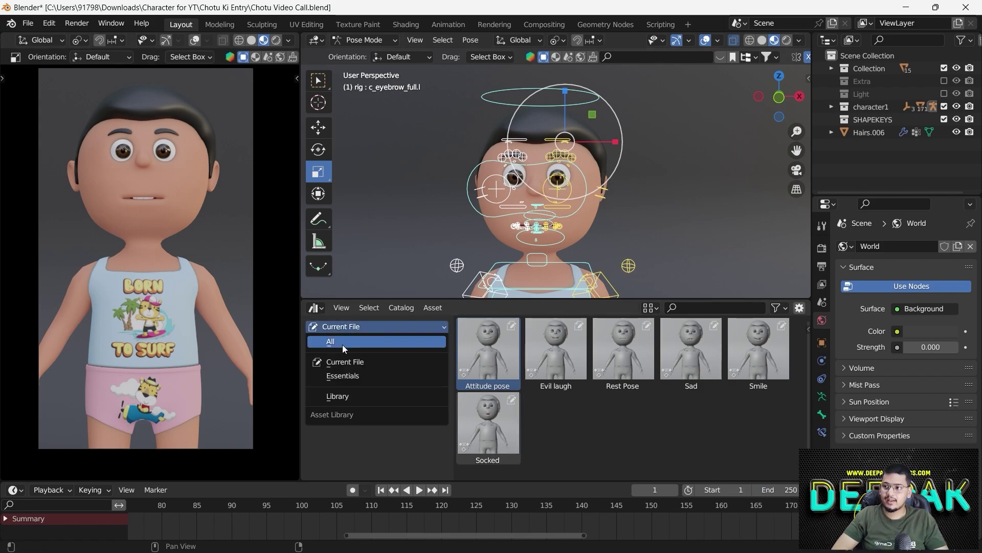
{"action": "left_click", "coordinate": [346, 361]}
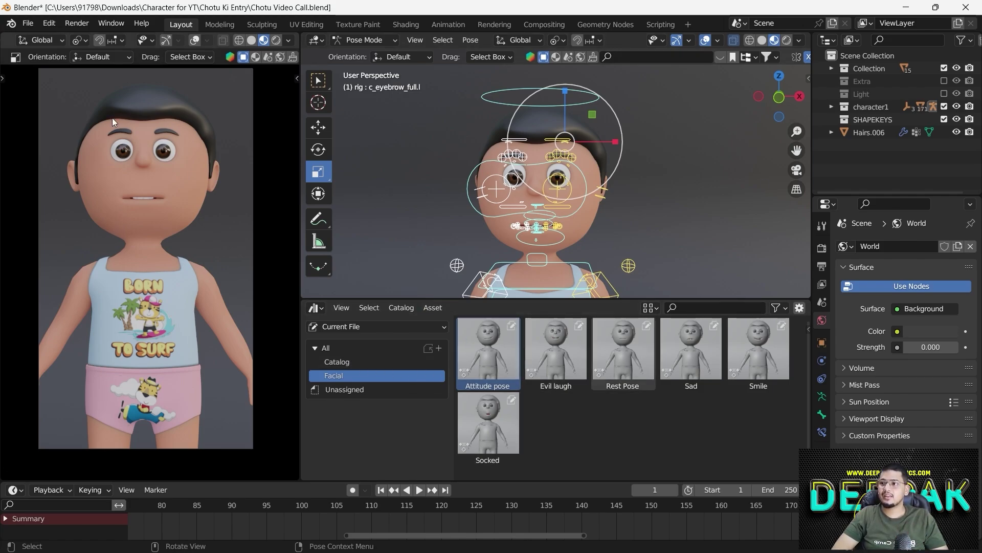
Check the Pose Library add-on by searching the add-on preferences for "pos", and look up the Create Pose Asset command.
{"action": "left_click", "coordinate": [46, 23]}
{"action": "left_click", "coordinate": [63, 205]}
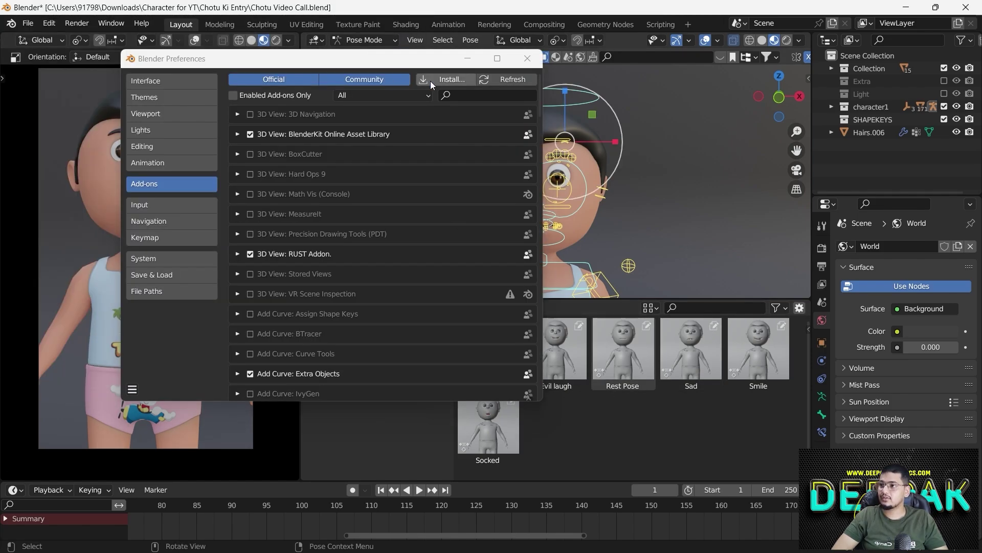
{"action": "left_click", "coordinate": [470, 97]}
{"action": "type", "text": "pos"}
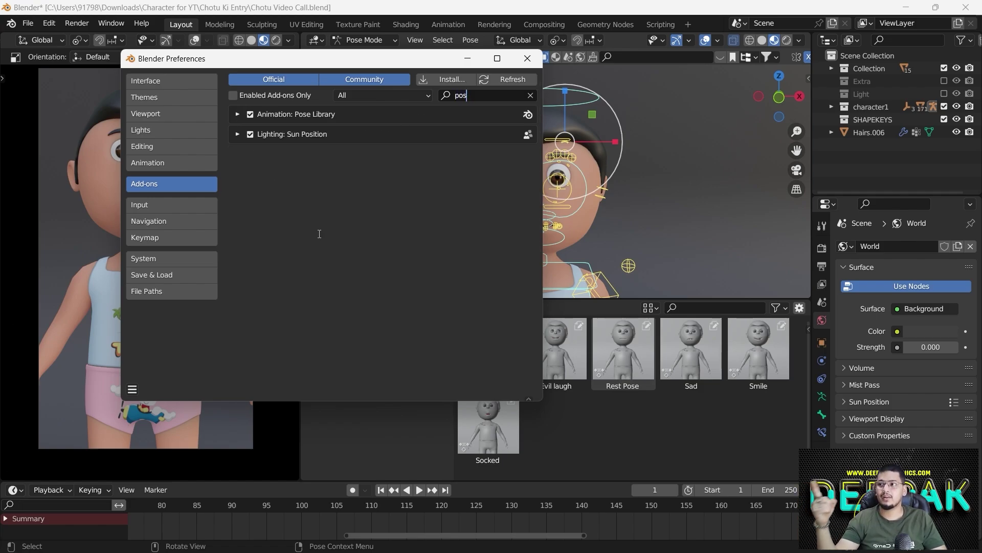
{"action": "left_click", "coordinate": [530, 95]}
{"action": "left_click", "coordinate": [527, 58]}
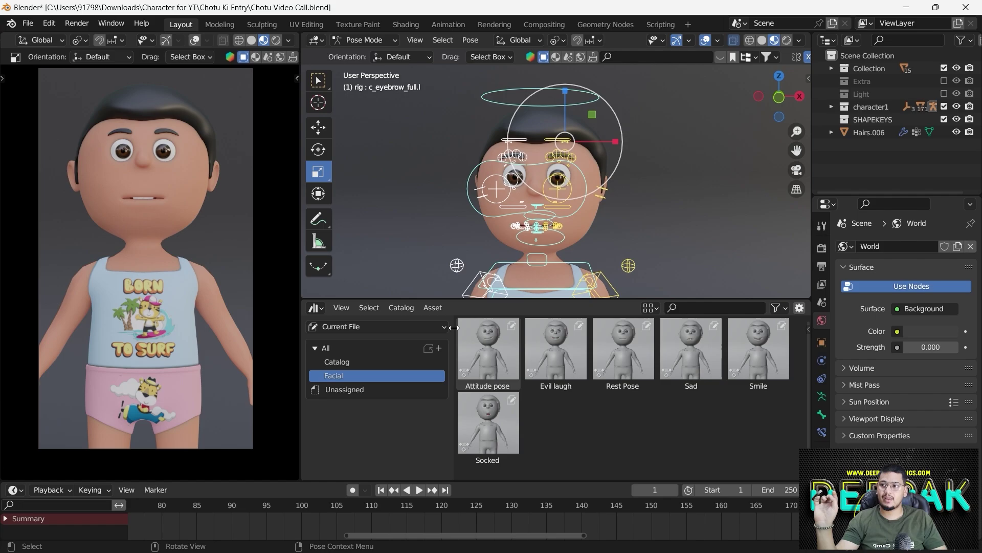
{"action": "left_click", "coordinate": [433, 308]}
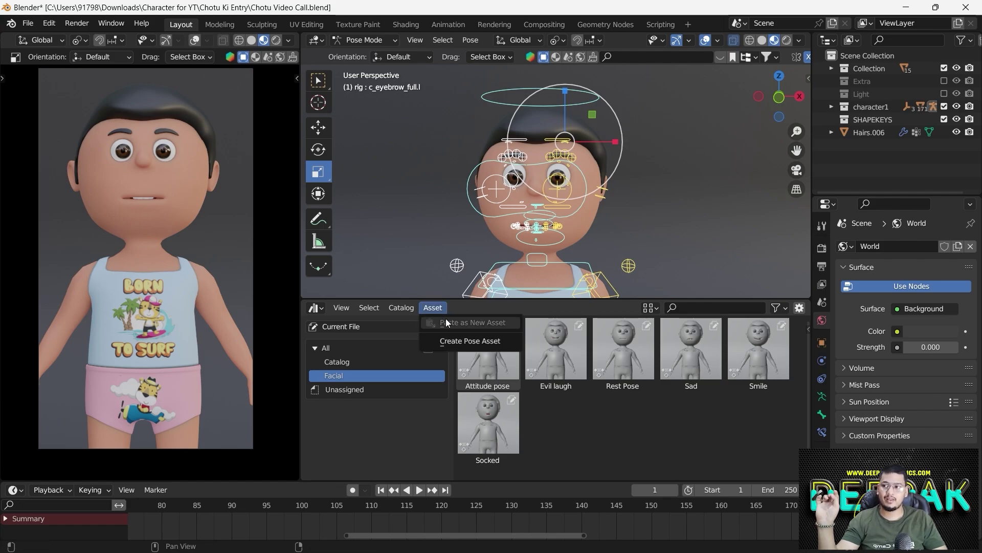
{"action": "left_click", "coordinate": [476, 341]}
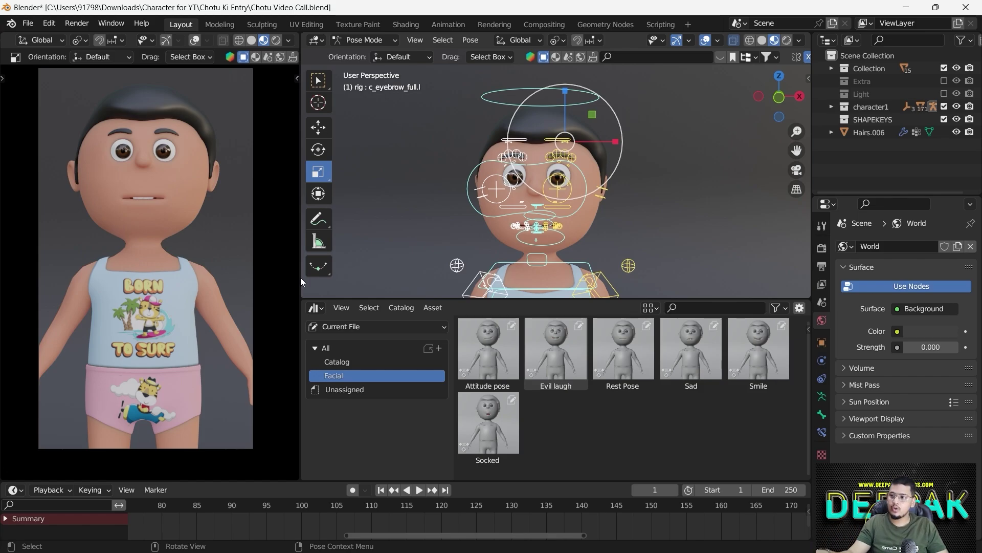
Enlarge the 3D viewport and frame the character's mouth closely in the front view.
{"action": "left_click_drag", "start_coordinate": [414, 297], "coordinate": [414, 338]}
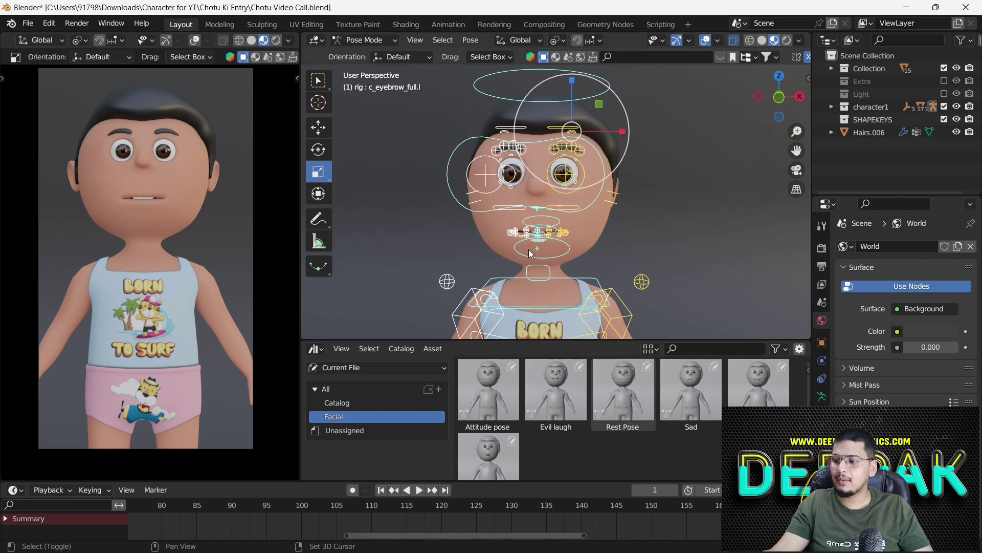
{"action": "key", "text": "grave"}
{"action": "left_click", "coordinate": [428, 149]}
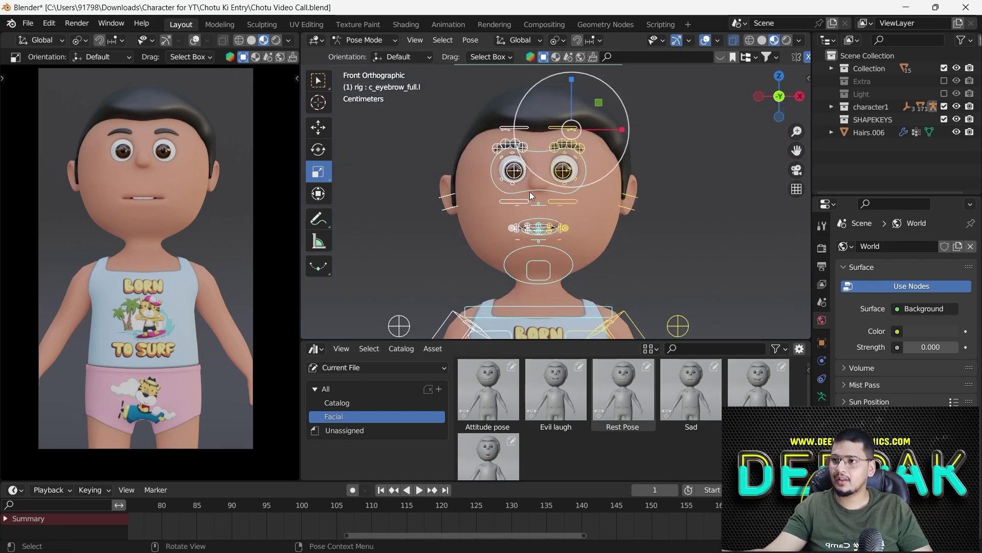
{"action": "scroll", "coordinate": [557, 227], "scroll_direction": "up", "scroll_amount": 5}
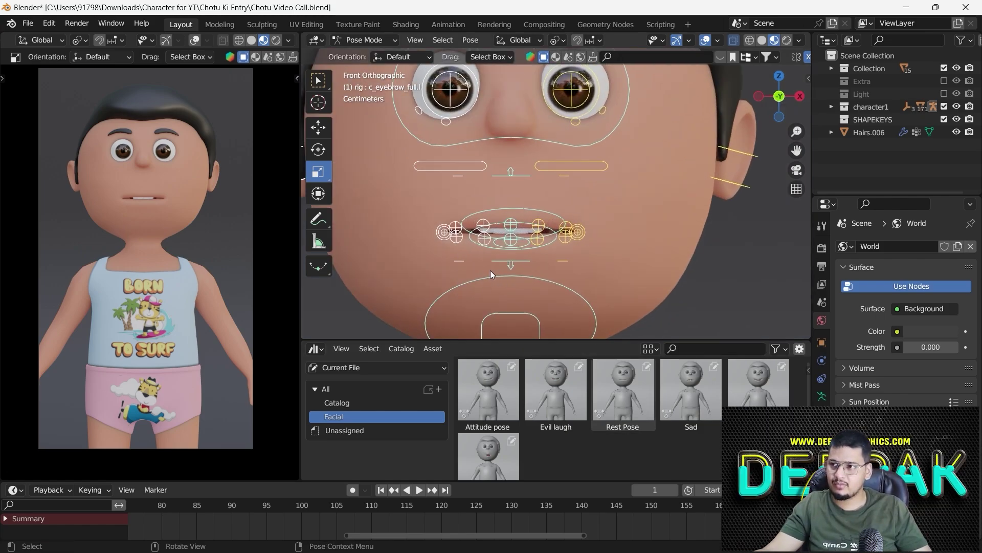
Switch the rig to Object Mode and enable Screencast Keys for the 3D viewport.
{"action": "key", "text": "ctrl+Tab"}
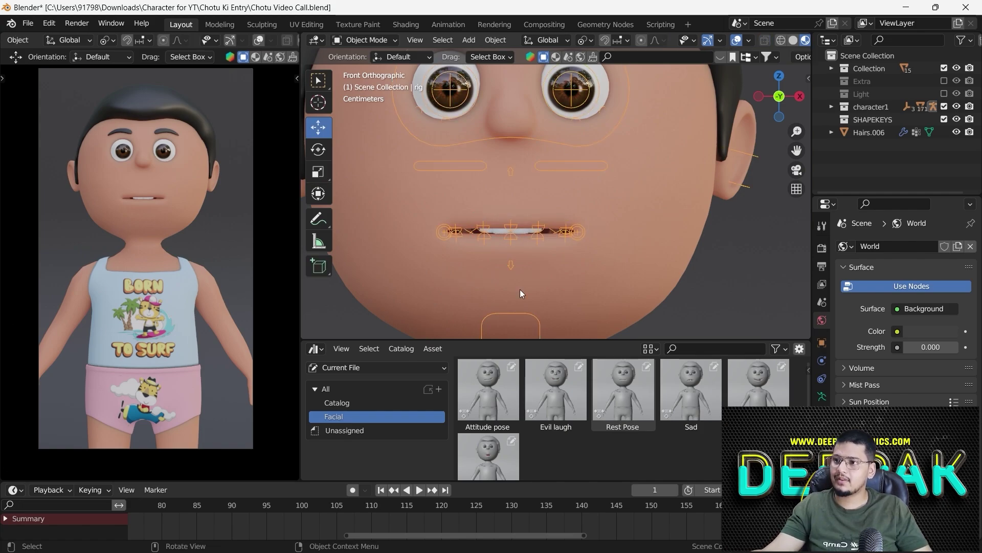
{"action": "key", "text": "n"}
{"action": "left_click", "coordinate": [804, 243]}
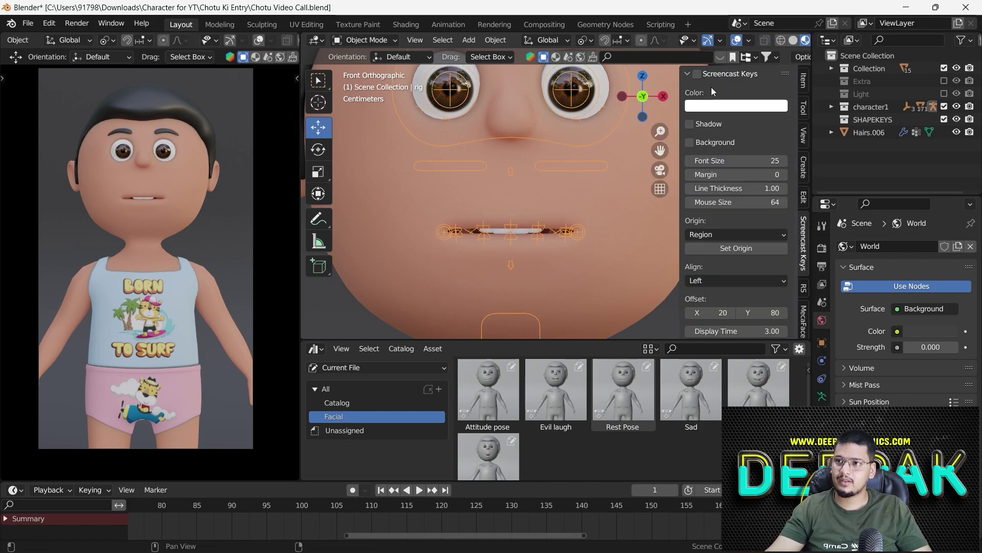
{"action": "key", "text": "n"}
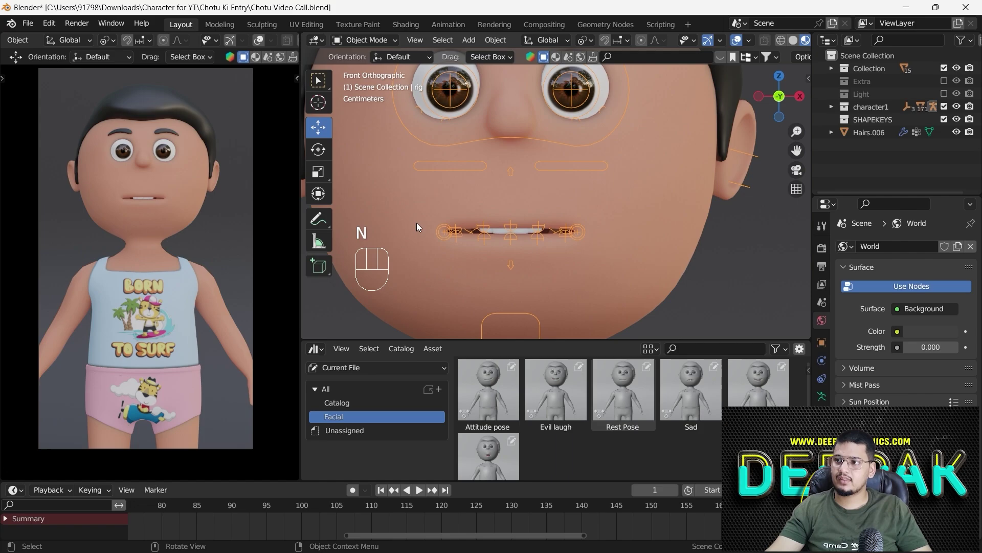
Reselect the character's rig through its mouth-corner control and put it back into Pose Mode.
{"action": "middle_click_drag", "start_coordinate": [534, 77], "coordinate": [550, 100], "text": "shift"}
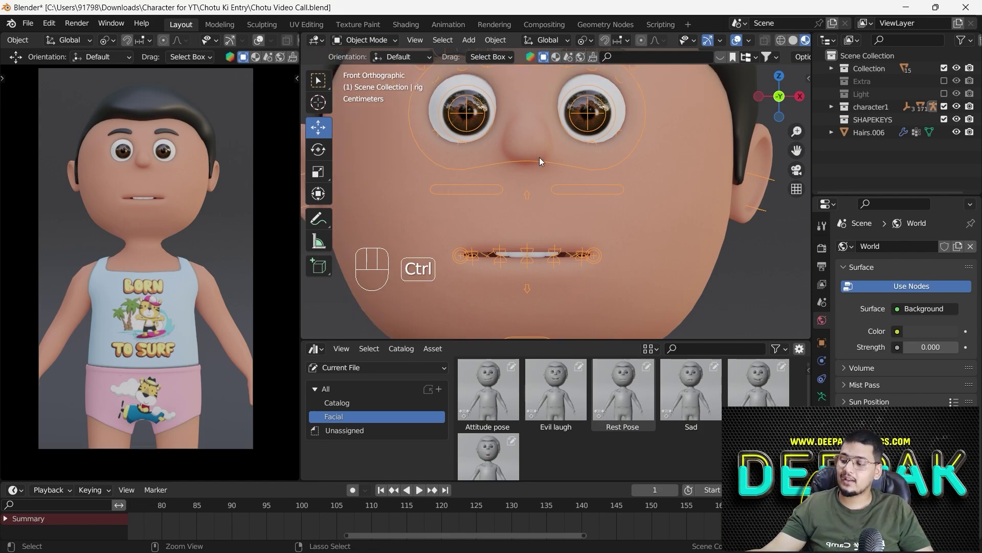
{"action": "key", "text": "ctrl+Tab"}
{"action": "key", "text": "ctrl+Tab"}
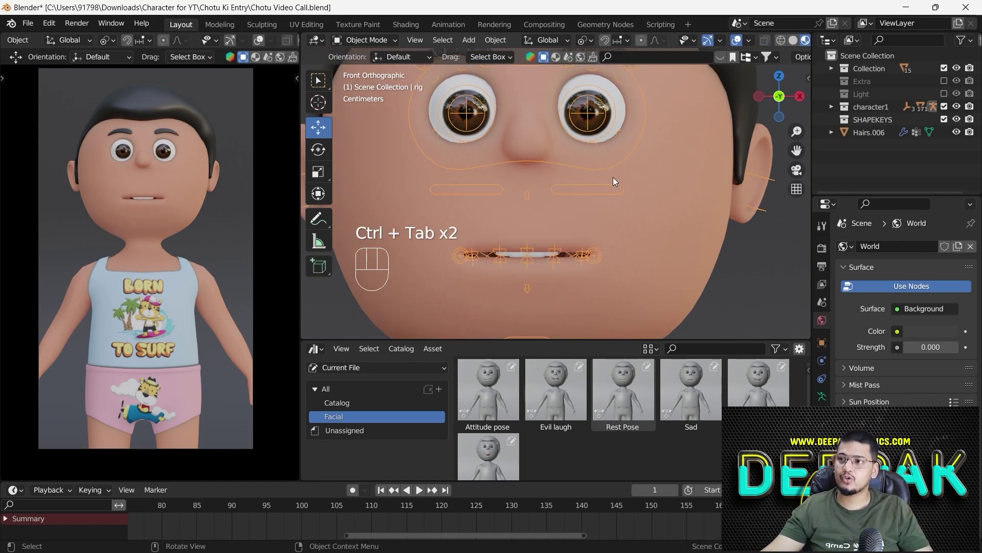
{"action": "left_click", "coordinate": [595, 253]}
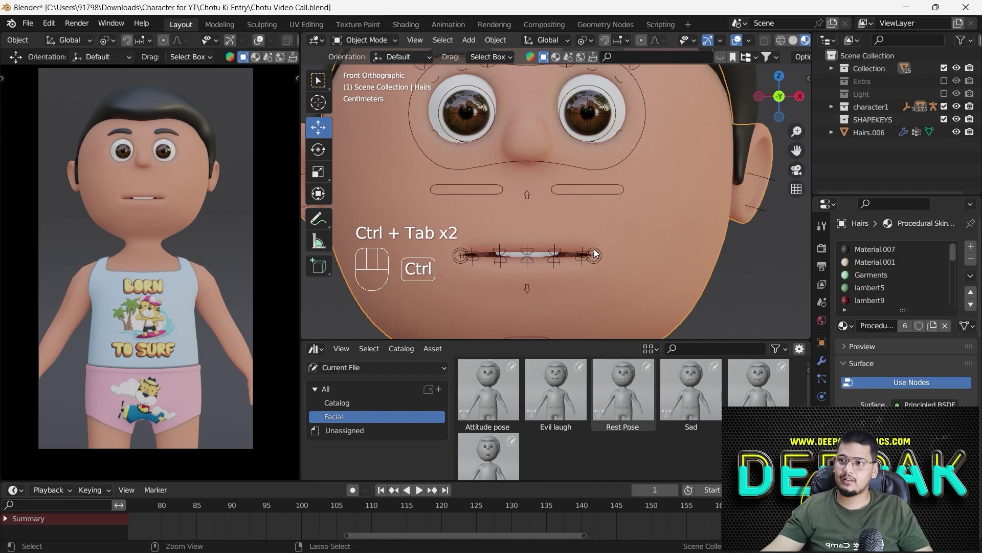
{"action": "left_click", "coordinate": [595, 253]}
{"action": "key", "text": "ctrl+Tab"}
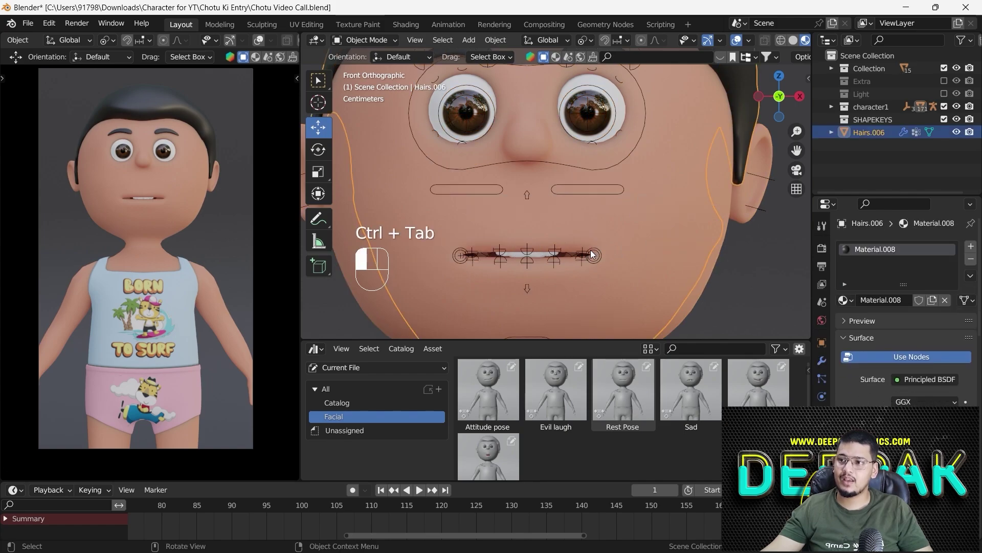
{"action": "left_click", "coordinate": [592, 254]}
{"action": "key", "text": "ctrl+Tab"}
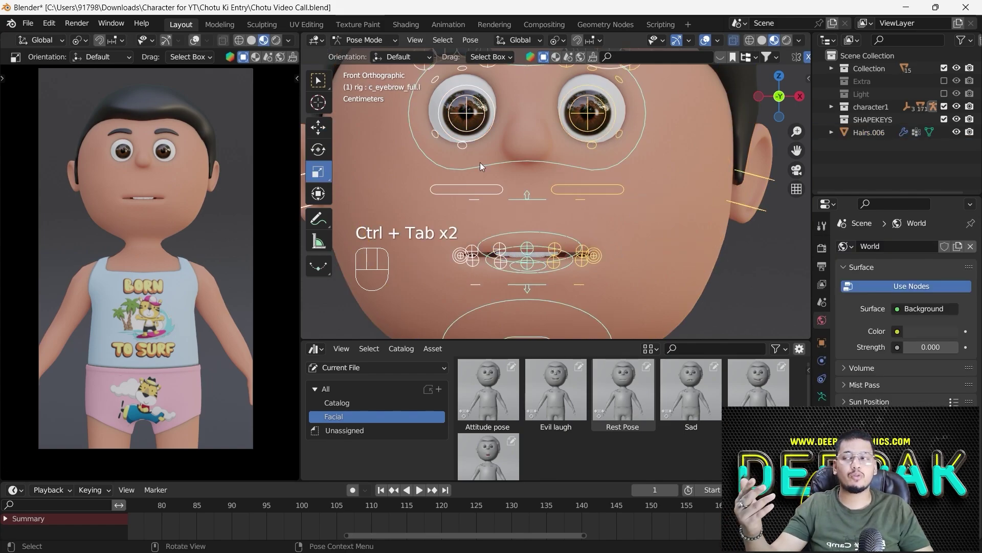
Turn off X-axis mirroring for posing so that each side of the face moves independently.
{"action": "left_click", "coordinate": [362, 40]}
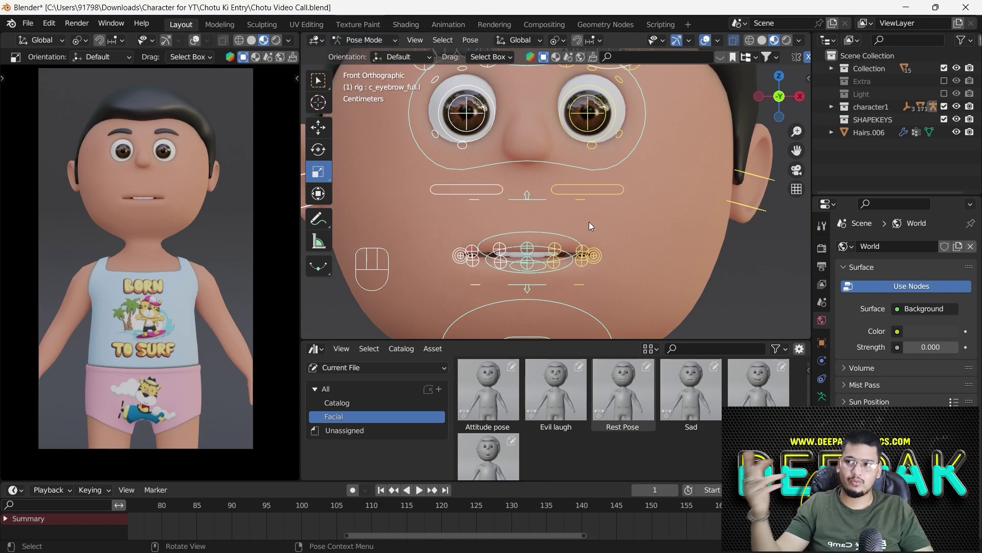
{"action": "middle_click_drag", "start_coordinate": [588, 203], "coordinate": [573, 251], "text": "shift"}
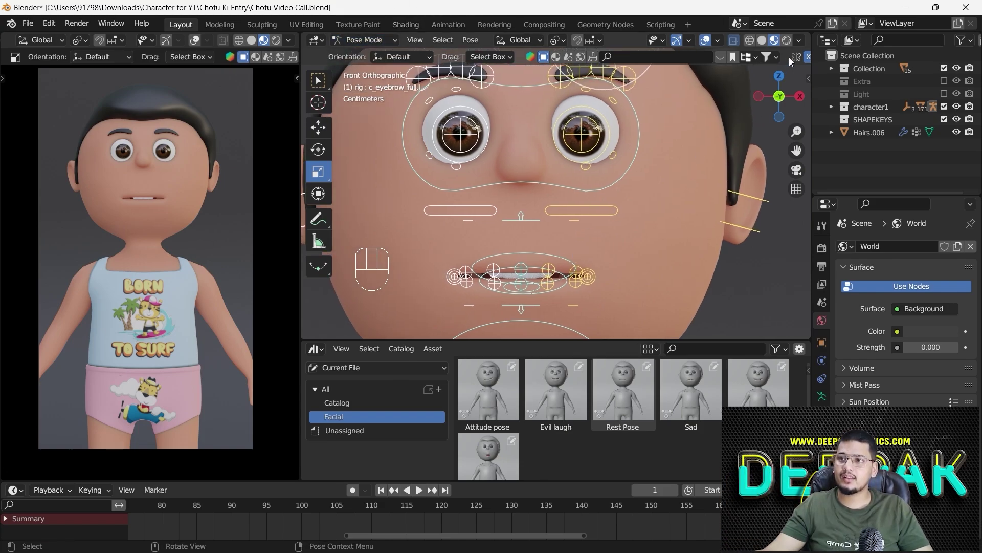
{"action": "scroll", "coordinate": [790, 59], "scroll_direction": "down", "scroll_amount": 3}
{"action": "left_click", "coordinate": [738, 57]}
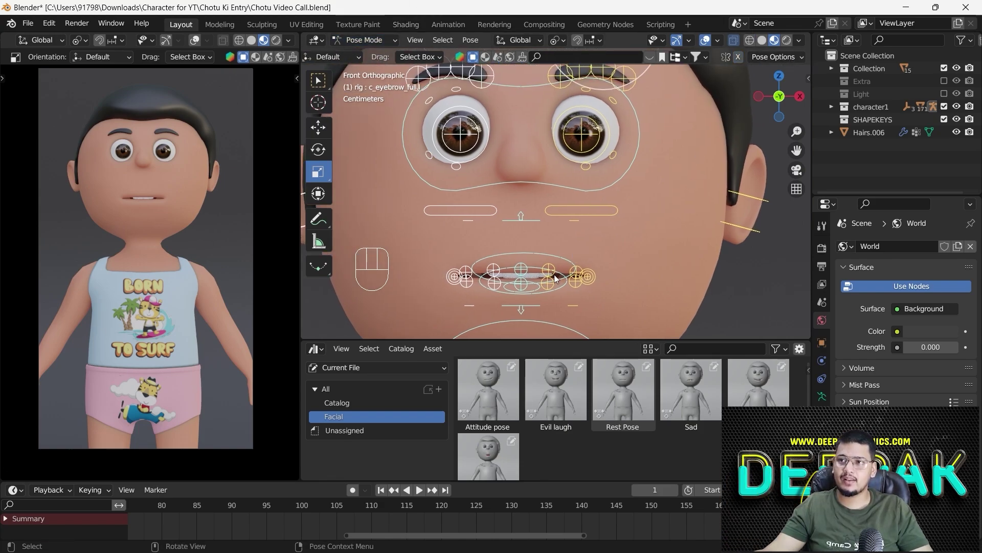
{"action": "scroll", "coordinate": [558, 279], "scroll_direction": "up", "scroll_amount": 4}
{"action": "left_click", "coordinate": [589, 278]}
{"action": "scroll", "coordinate": [603, 303], "scroll_direction": "down", "scroll_amount": 3}
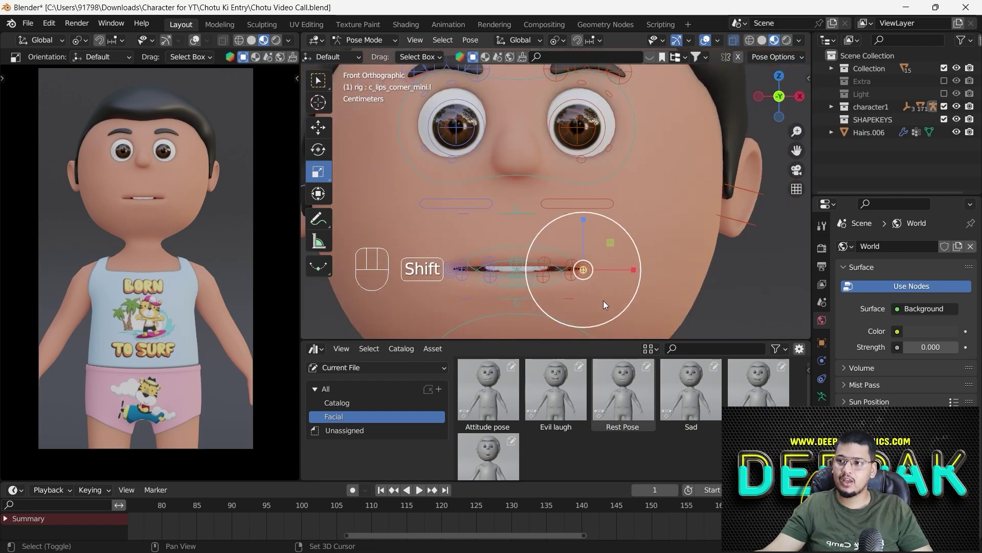
{"action": "key", "text": "g"}
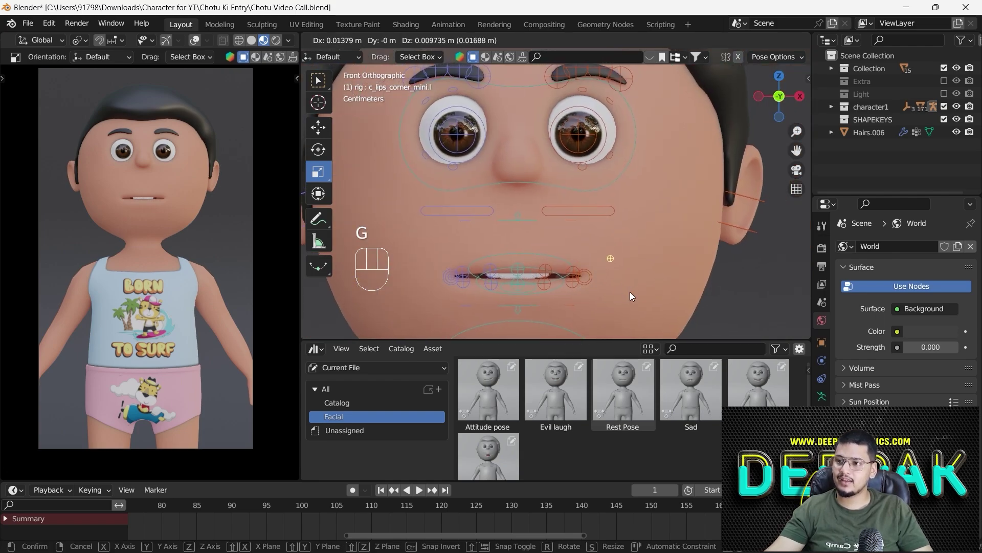
{"action": "right_click", "coordinate": [631, 292]}
Shape a smile by moving c_lips_smile.l about 0.016 m in X and 0.014 m in Z, and c_lips_smile.r outward and up.
{"action": "left_click", "coordinate": [592, 280]}
{"action": "key", "text": "g"}
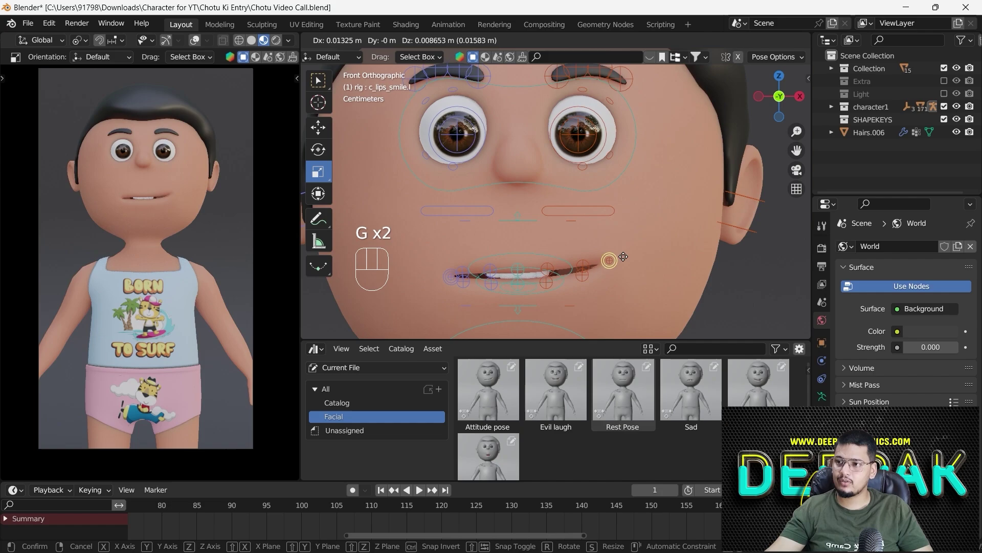
{"action": "left_click", "coordinate": [628, 247]}
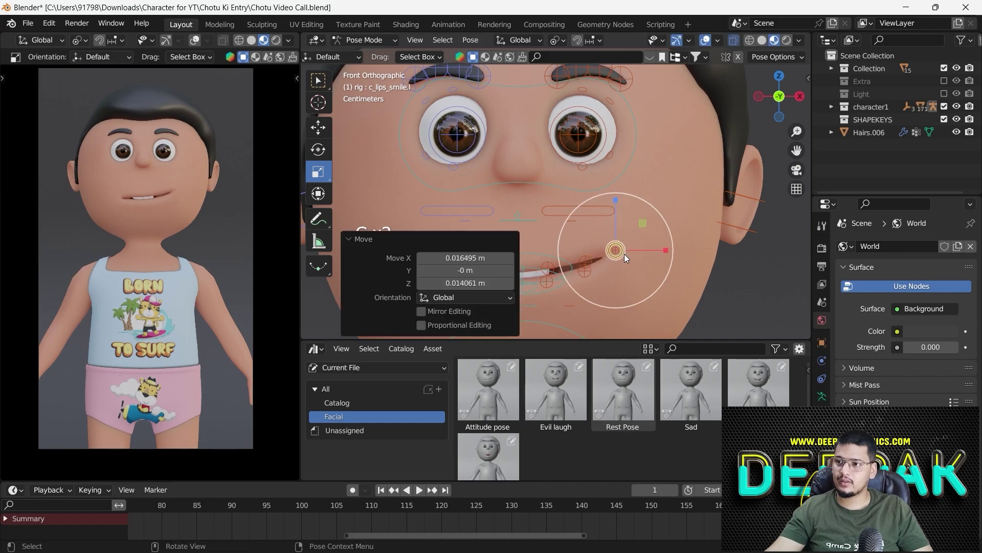
{"action": "left_click", "coordinate": [351, 241]}
{"action": "left_click", "coordinate": [445, 280]}
{"action": "key", "text": "g"}
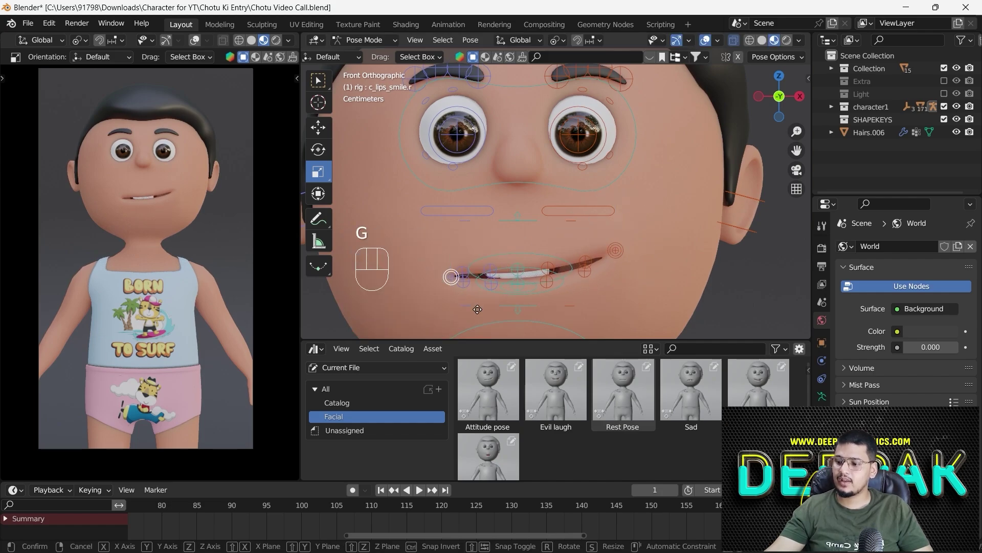
{"action": "left_click", "coordinate": [441, 275]}
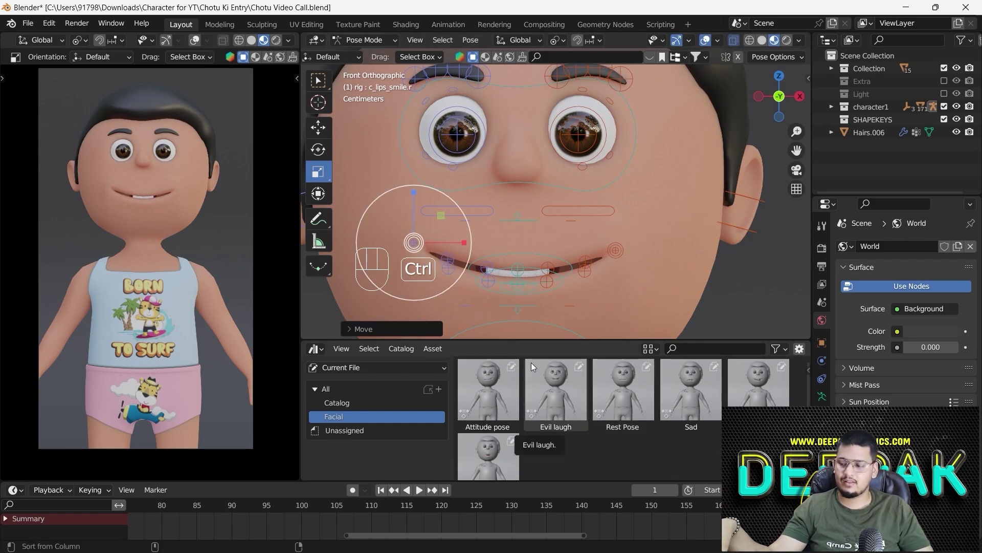
Undo the separate moves of both mouth-corner controls and the switching off of X-axis mirroring.
{"action": "key", "text": "ctrl+z"}
{"action": "key", "text": "ctrl+z"}
{"action": "key", "text": "ctrl+z"}
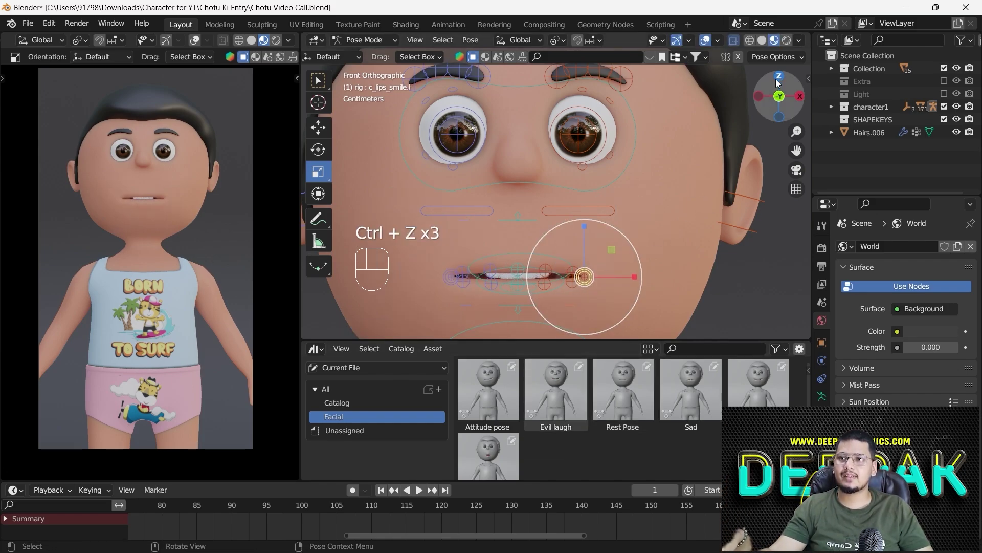
Shape a symmetrical smile by moving the c_lips_smile.l control outward and up with X-axis mirroring on.
{"action": "scroll", "coordinate": [584, 295], "scroll_direction": "up", "scroll_amount": 3}
{"action": "middle_click_drag", "start_coordinate": [584, 293], "coordinate": [692, 246], "text": "shift"}
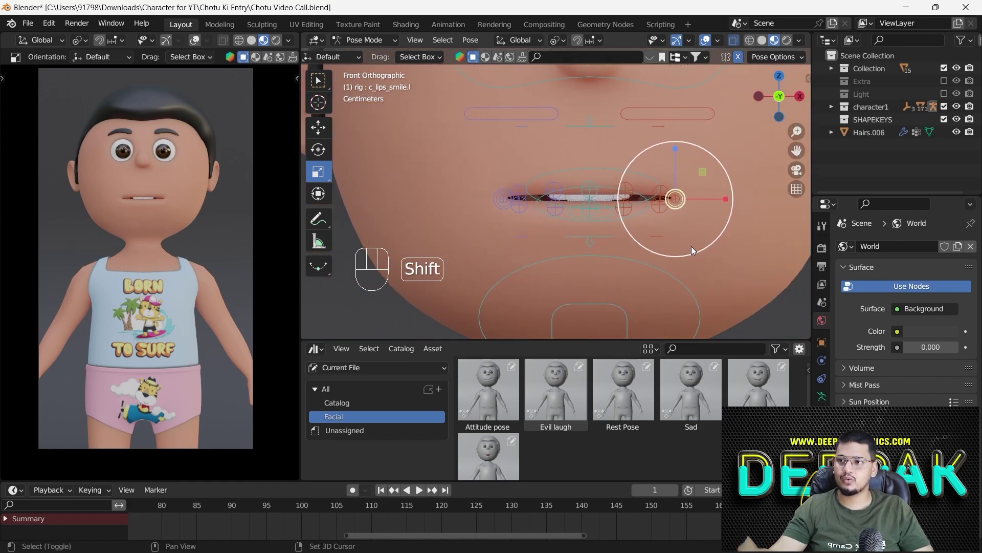
{"action": "scroll", "coordinate": [138, 202], "scroll_direction": "up", "scroll_amount": 6}
{"action": "middle_click_drag", "start_coordinate": [147, 196], "coordinate": [170, 290], "text": "shift"}
{"action": "key", "text": "g"}
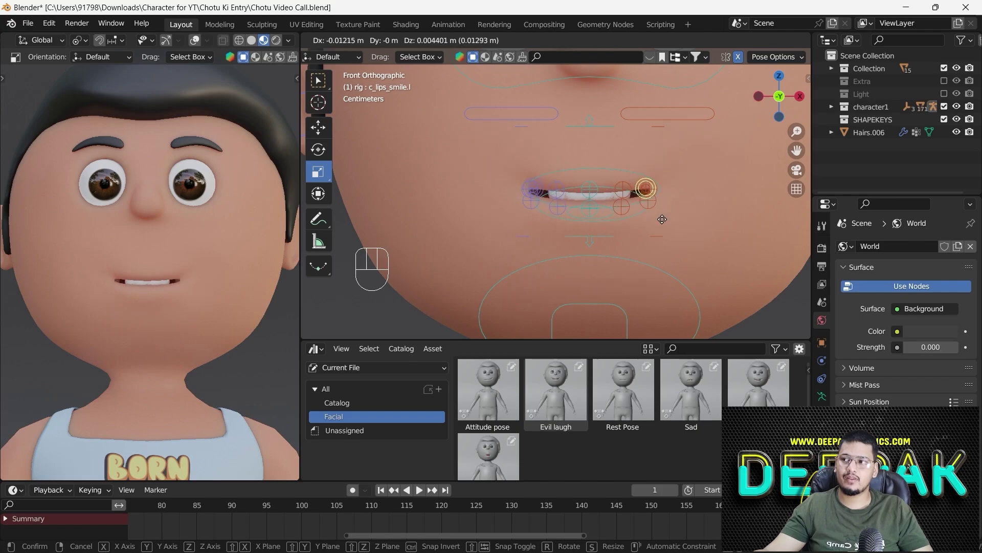
{"action": "left_click", "coordinate": [712, 195]}
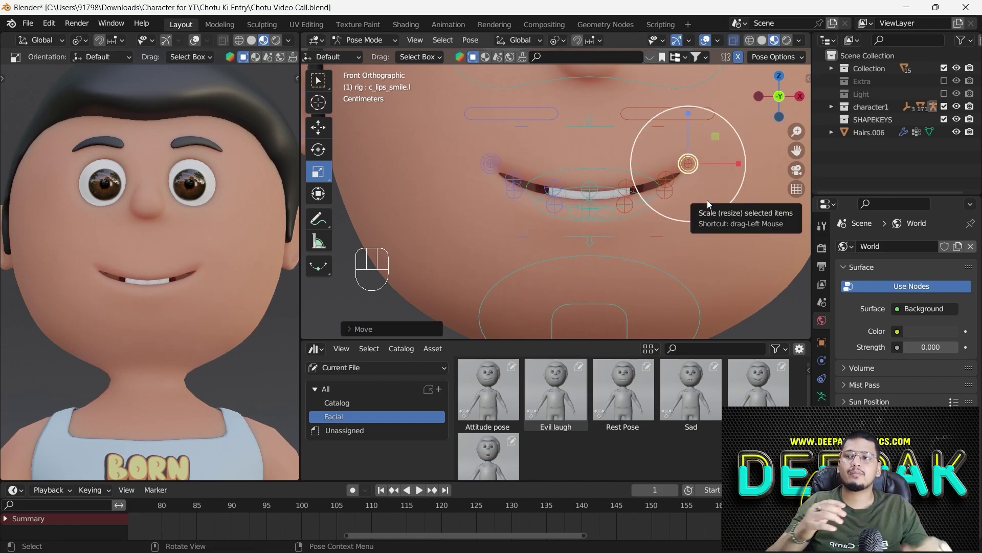
Open the mouth slightly by moving the c_jawbone.x control down about 0.0026 m along Z.
{"action": "scroll", "coordinate": [611, 207], "scroll_direction": "down", "scroll_amount": 2}
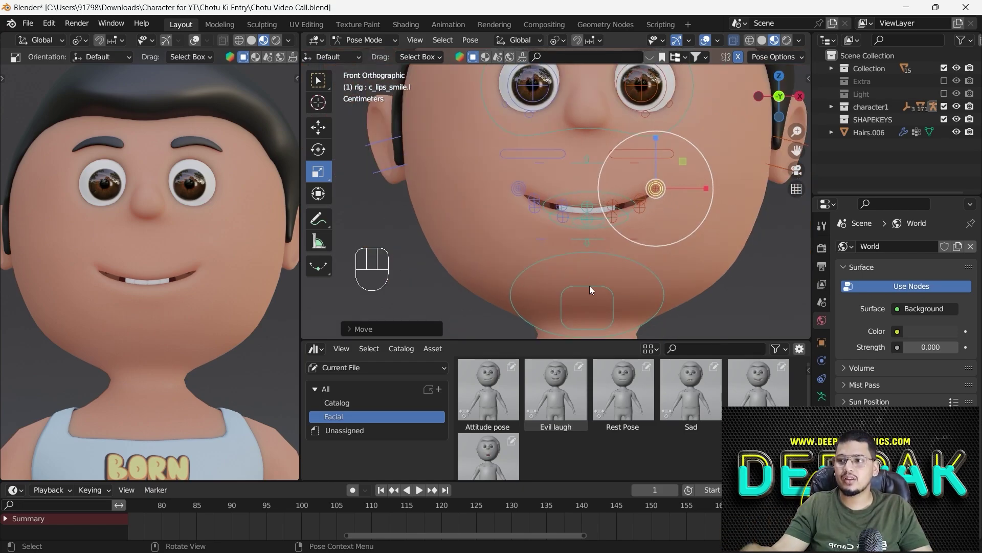
{"action": "left_click", "coordinate": [593, 284]}
{"action": "mouse_move", "coordinate": [631, 275]}
{"action": "middle_mouse_down"}
{"action": "mouse_move", "coordinate": [628, 294]}
{"action": "mouse_move", "coordinate": [654, 296]}
{"action": "mouse_move", "coordinate": [634, 267]}
{"action": "middle_mouse_up"}
{"action": "key", "text": "grave"}
{"action": "left_click", "coordinate": [491, 182]}
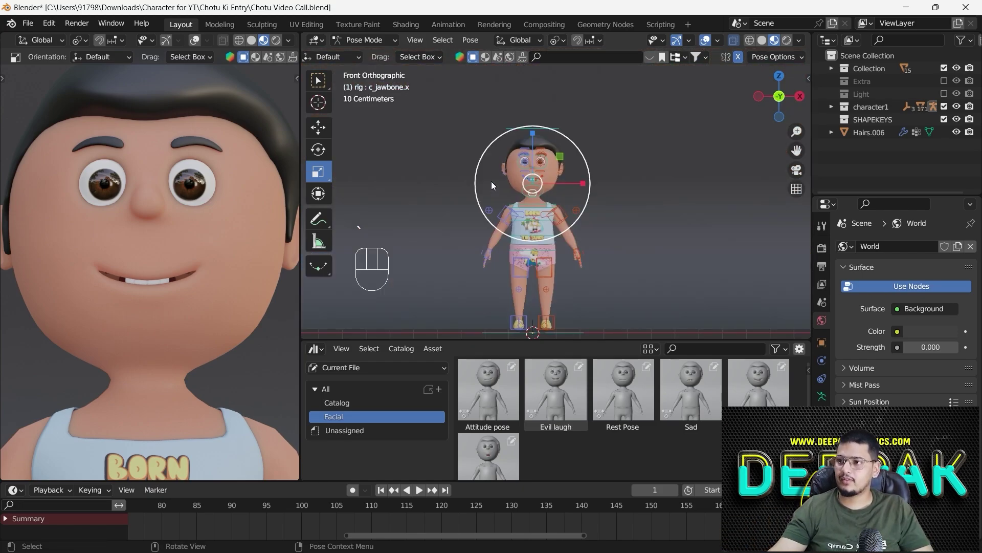
{"action": "scroll", "coordinate": [521, 215], "scroll_direction": "up", "scroll_amount": 6}
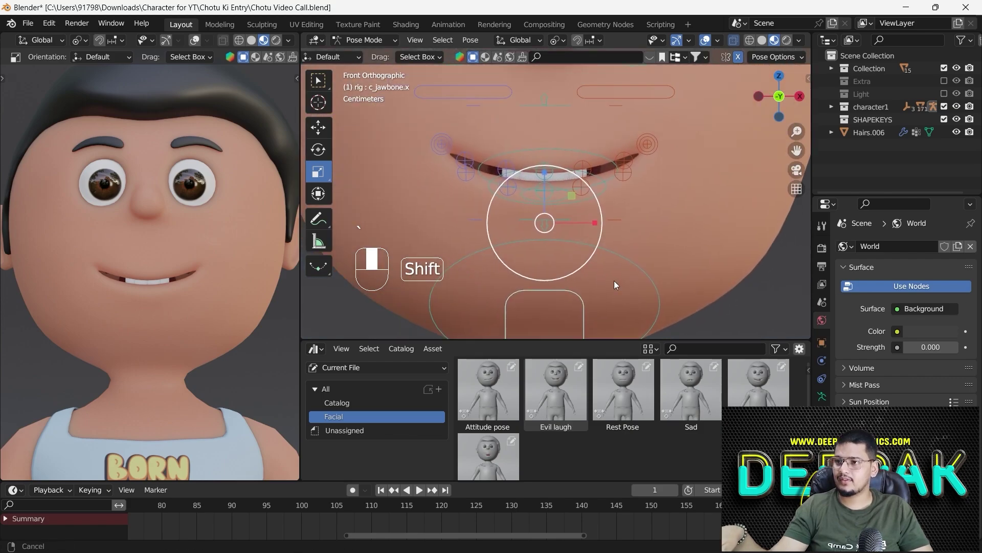
{"action": "middle_click_drag", "start_coordinate": [614, 281], "coordinate": [616, 259], "text": "shift"}
{"action": "key", "text": "g"}
{"action": "key", "text": "z"}
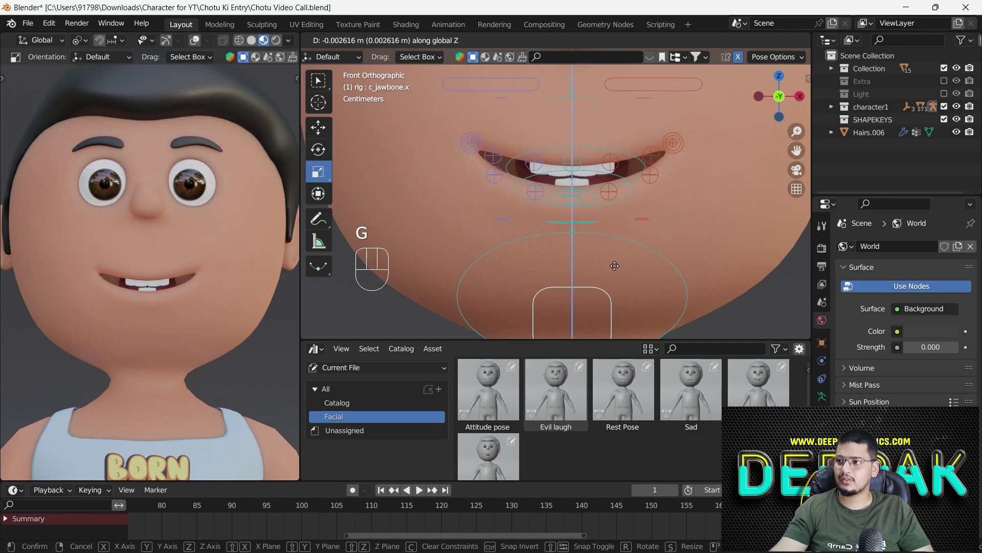
{"action": "left_click", "coordinate": [616, 266]}
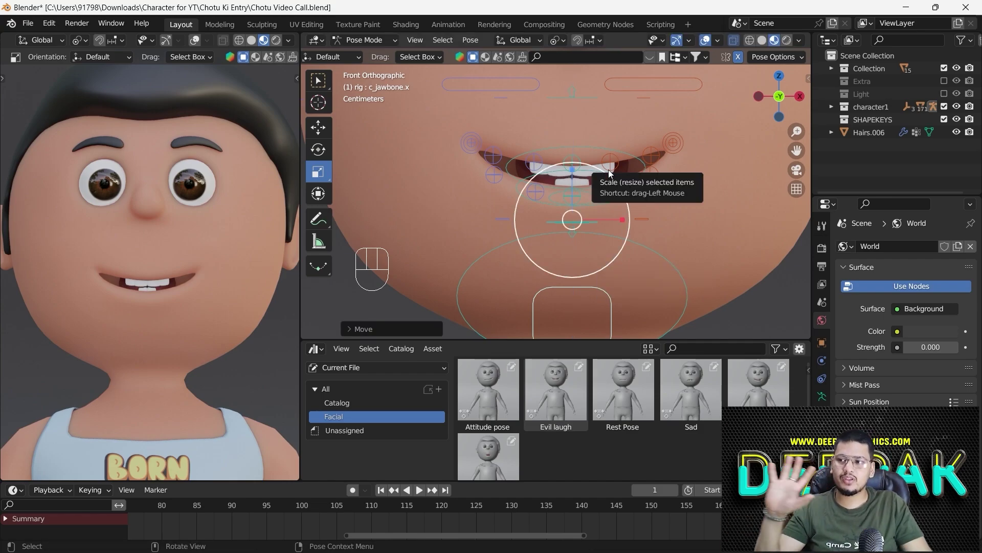
Select all of the rig's bones and create a pose asset from them in the Facial catalog.
{"action": "scroll", "coordinate": [584, 189], "scroll_direction": "down", "scroll_amount": 3}
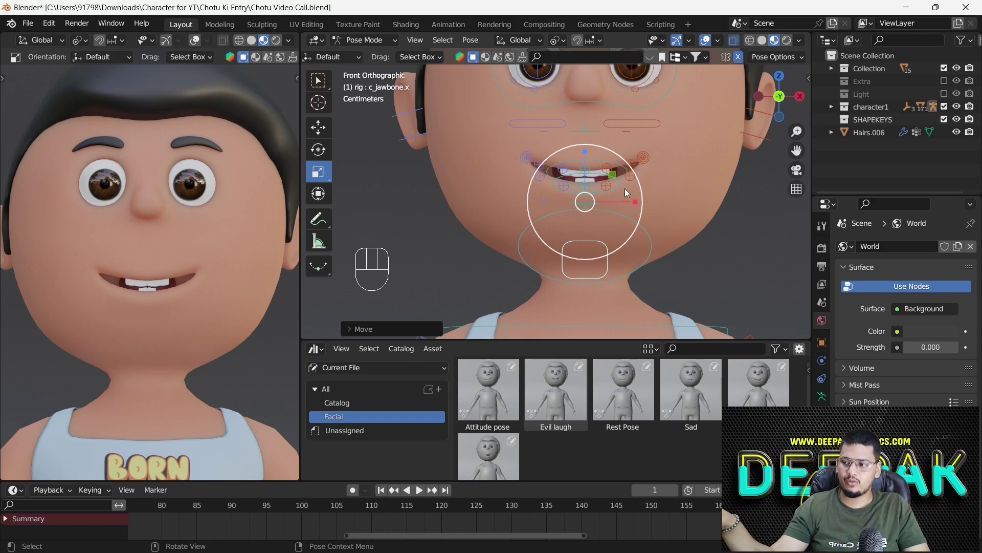
{"action": "key", "text": "a"}
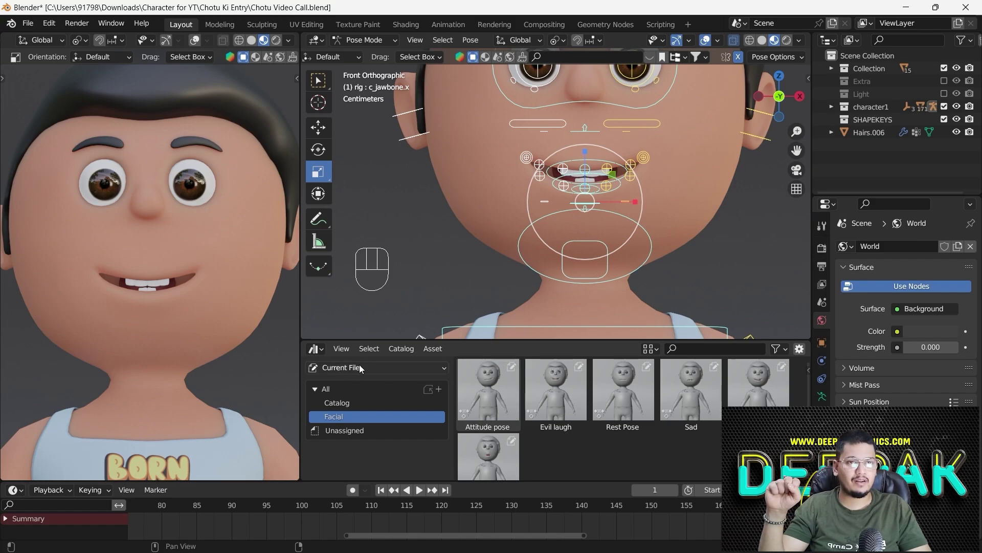
{"action": "left_click", "coordinate": [435, 352]}
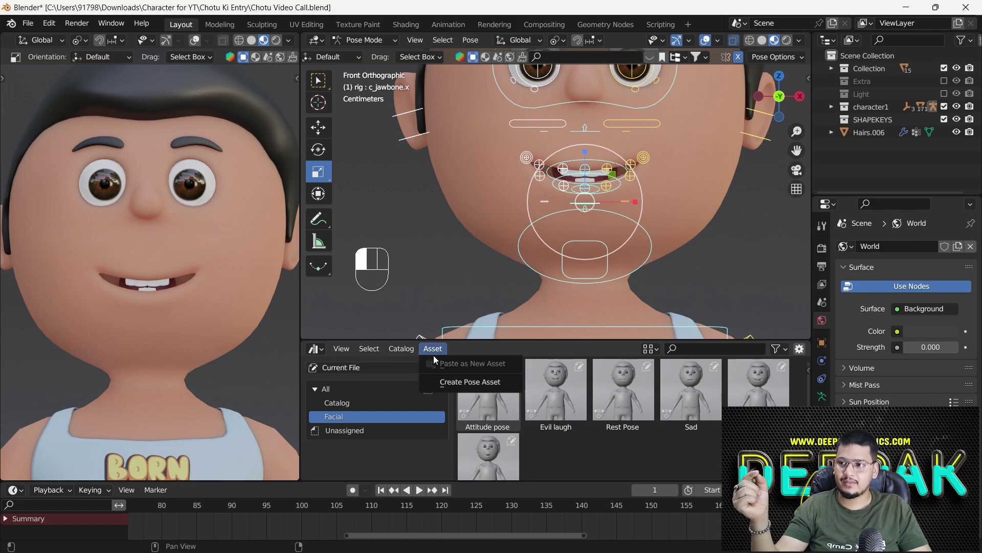
{"action": "left_click", "coordinate": [475, 384]}
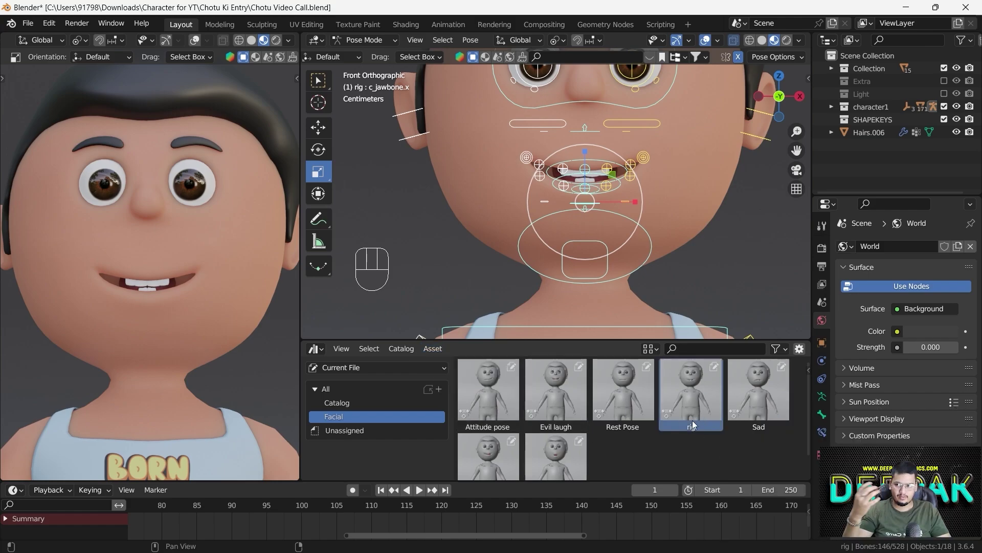
Rename the newly created pose asset as New Smile.
{"action": "key", "text": "n"}
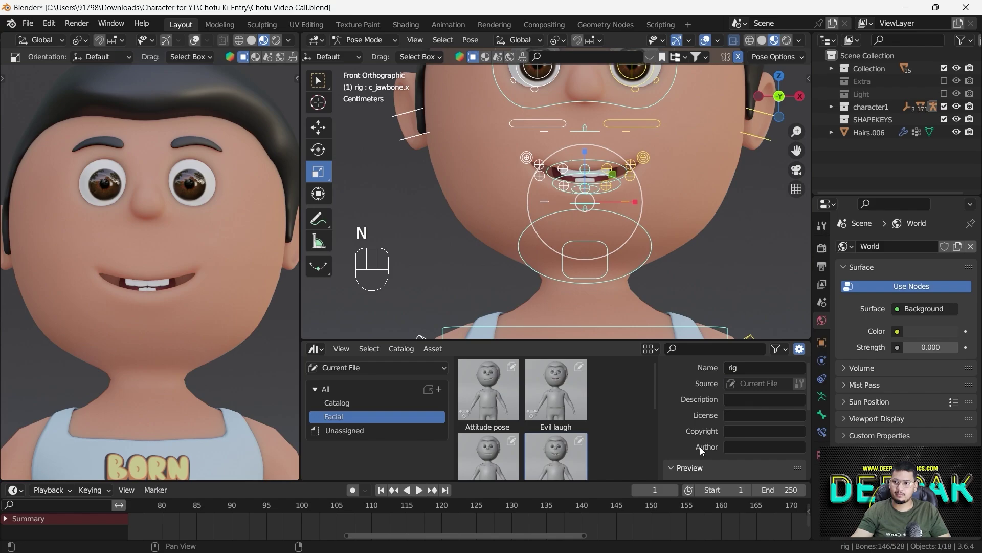
{"action": "scroll", "coordinate": [582, 425], "scroll_direction": "down", "scroll_amount": 2}
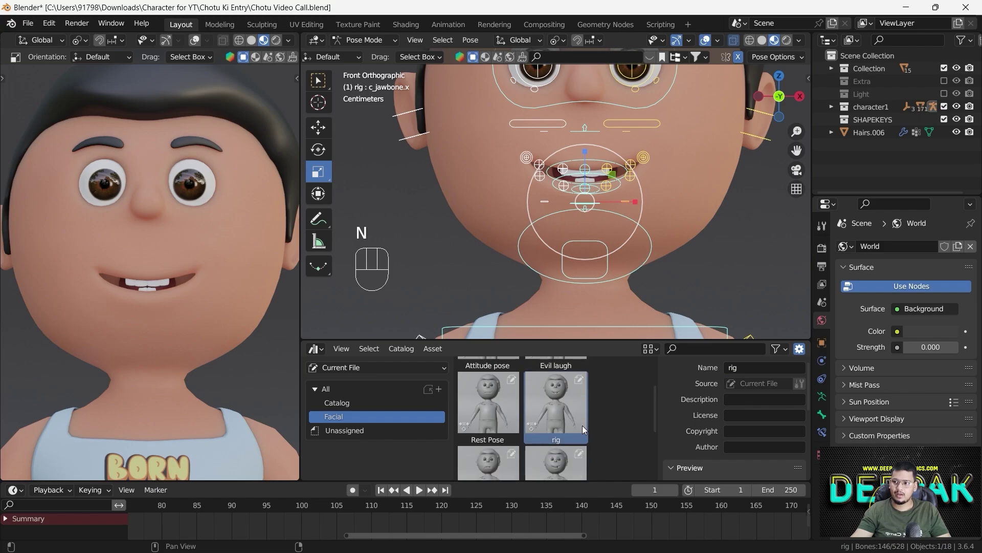
{"action": "left_click", "coordinate": [756, 367]}
{"action": "type", "text": "New"}
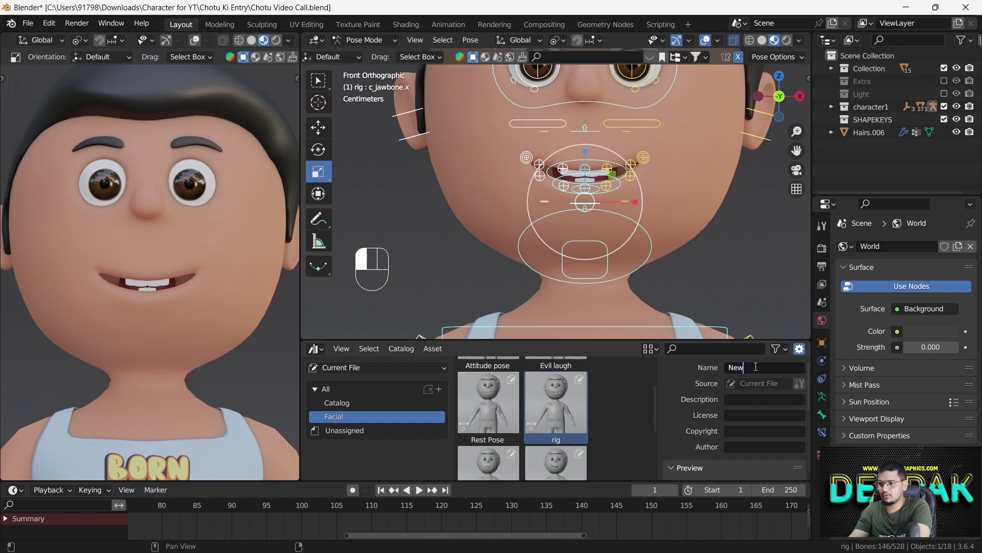
{"action": "type", "text": " Smile"}
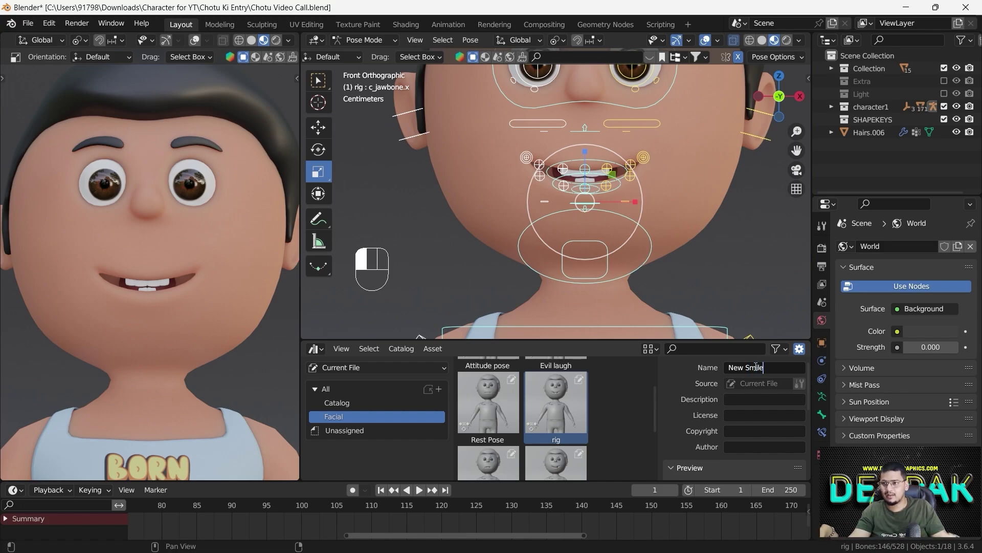
{"action": "key", "text": "Return"}
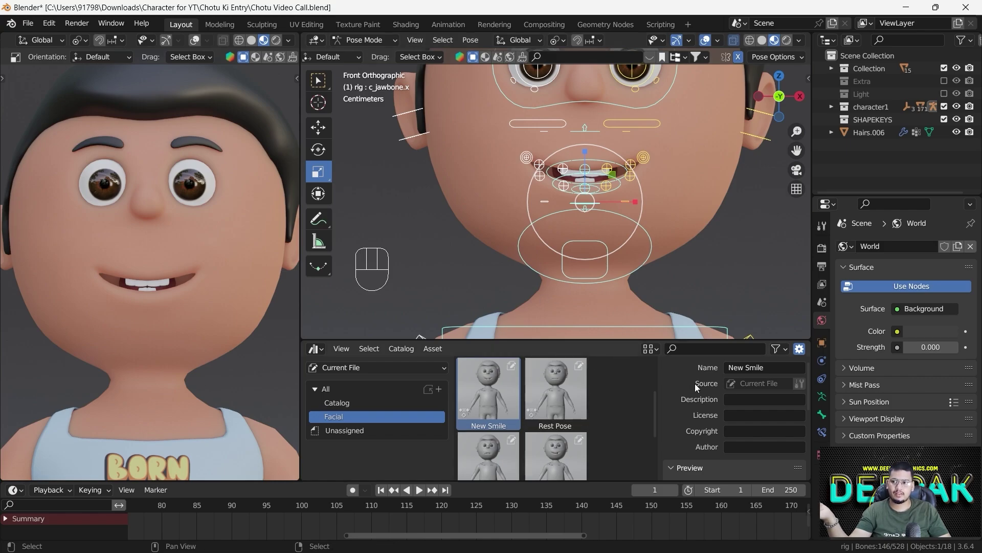
{"action": "key", "text": "n"}
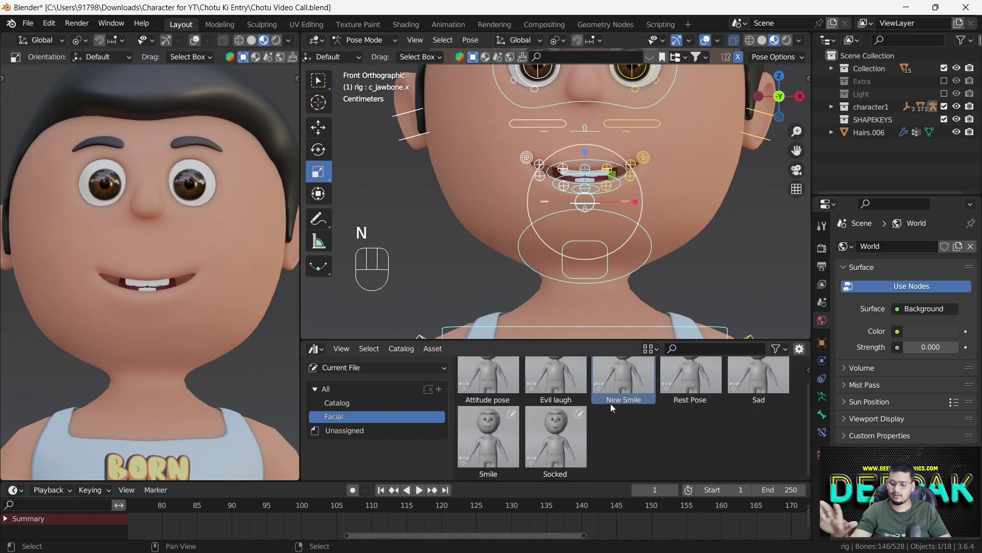
Test the library poses by applying Rest Pose, New Smile and again Rest Pose to the face.
{"action": "scroll", "coordinate": [610, 403], "scroll_direction": "up", "scroll_amount": 2}
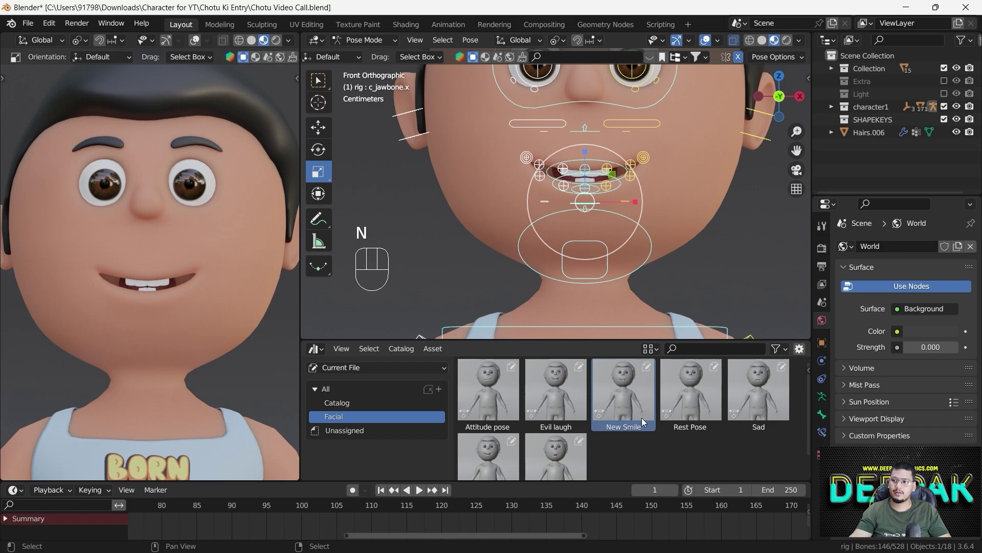
{"action": "left_click", "coordinate": [704, 398]}
{"action": "double_click", "coordinate": [703, 398]}
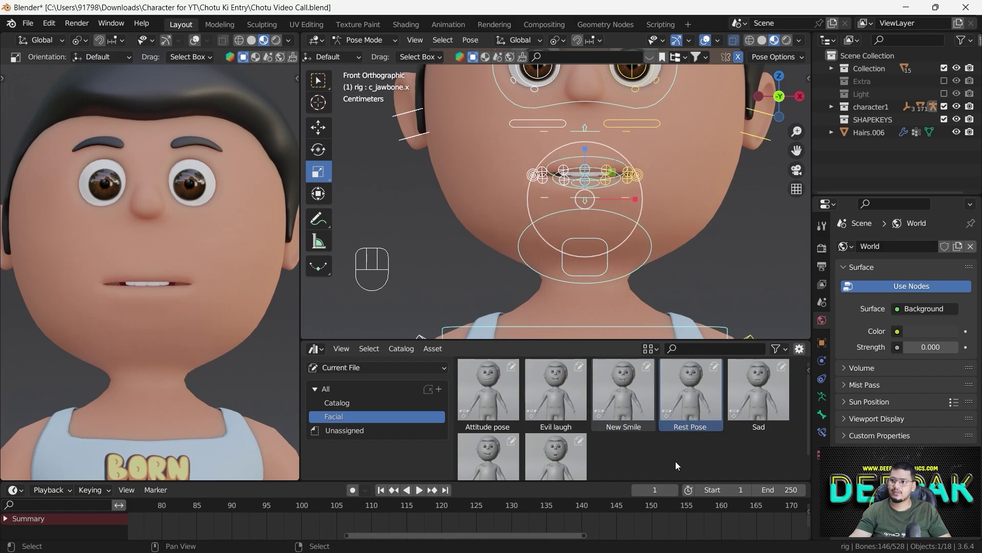
{"action": "double_click", "coordinate": [620, 401]}
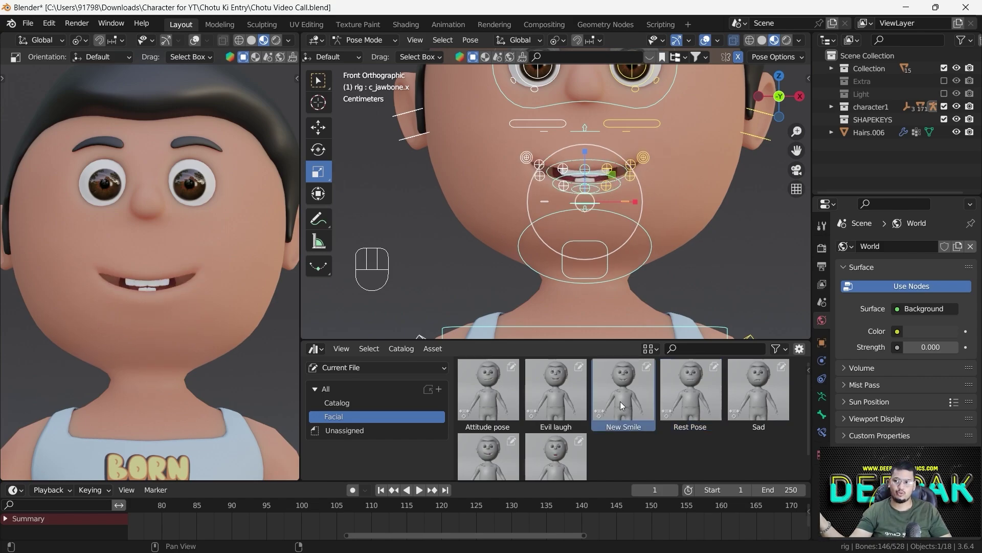
{"action": "double_click", "coordinate": [711, 400]}
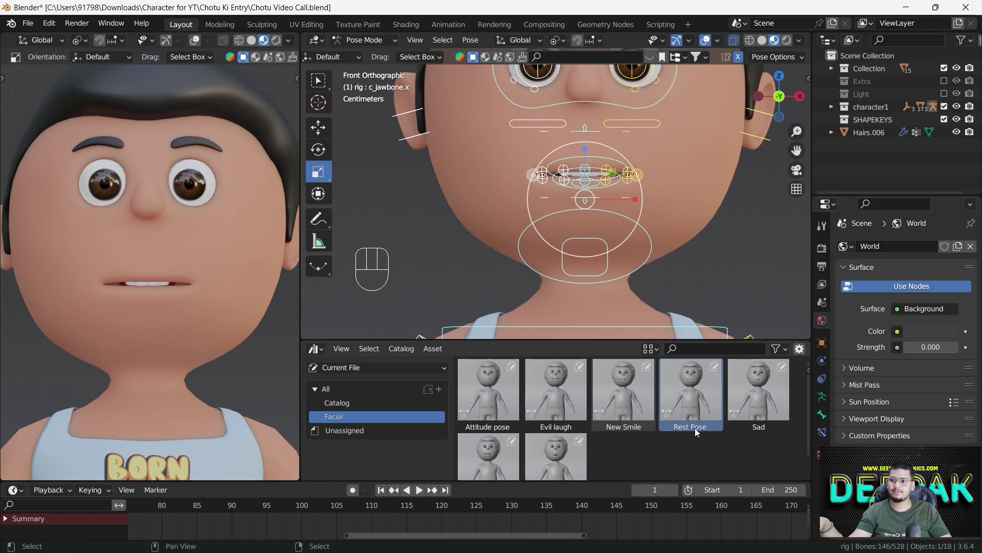
Try blending the New Smile pose over the rest pose up to 100%, then cancel and clear the asset selection.
{"action": "key", "text": "shift"}
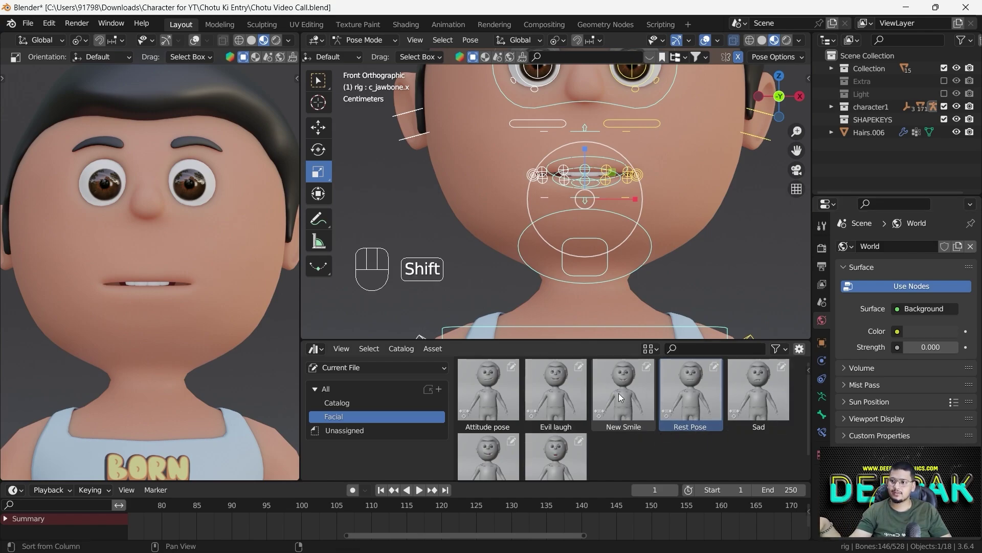
{"action": "left_click", "coordinate": [619, 392], "text": "ctrl"}
{"action": "right_click", "coordinate": [632, 386]}
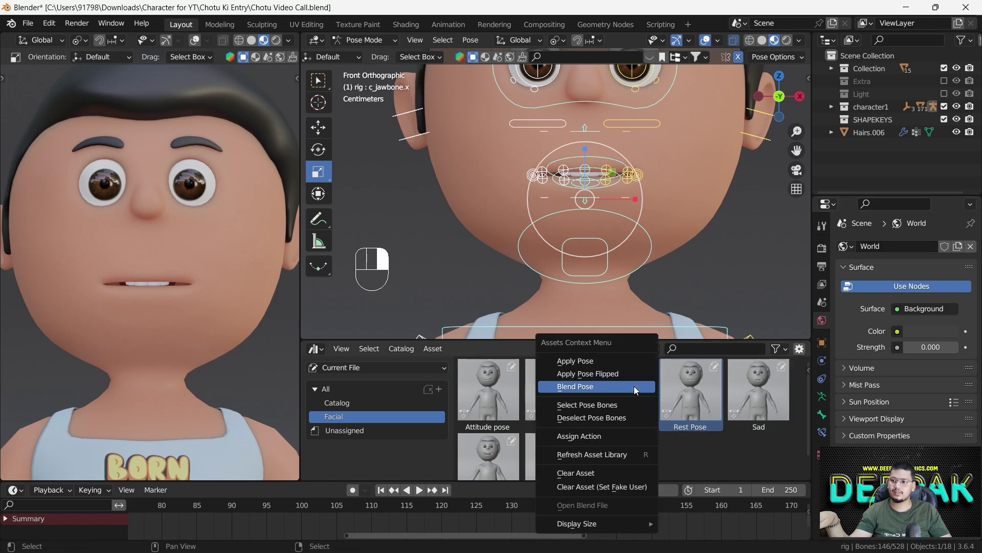
{"action": "left_click", "coordinate": [604, 387]}
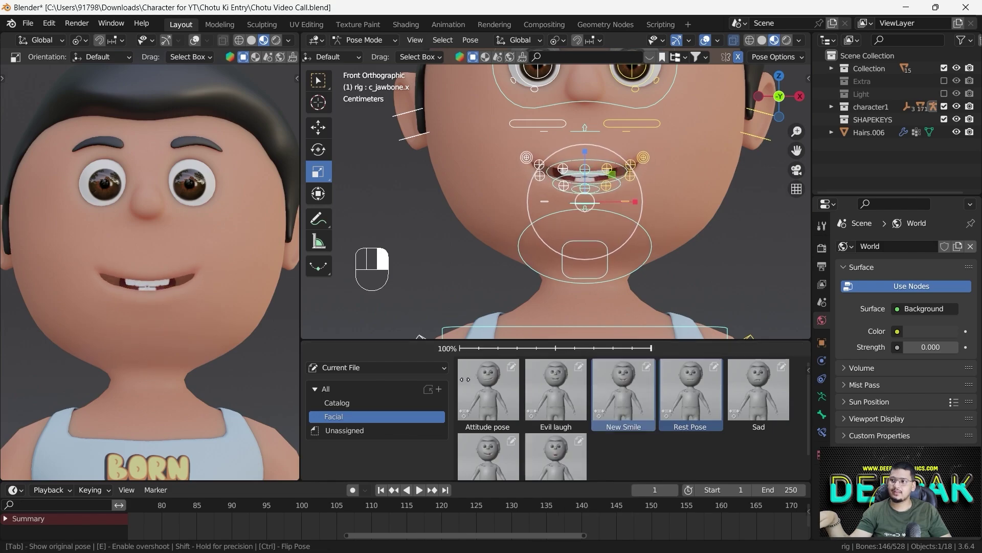
{"action": "right_click", "coordinate": [532, 353]}
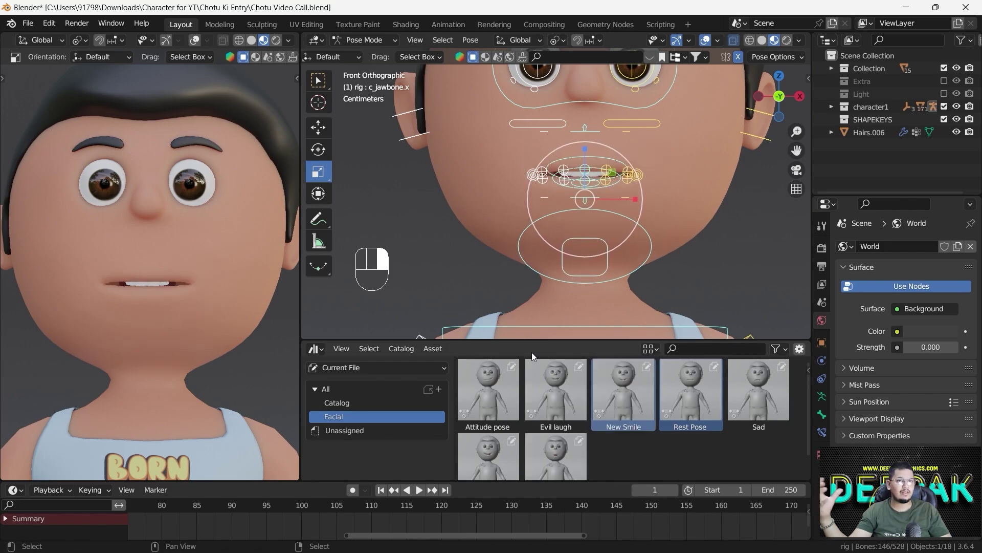
{"action": "left_click", "coordinate": [673, 450]}
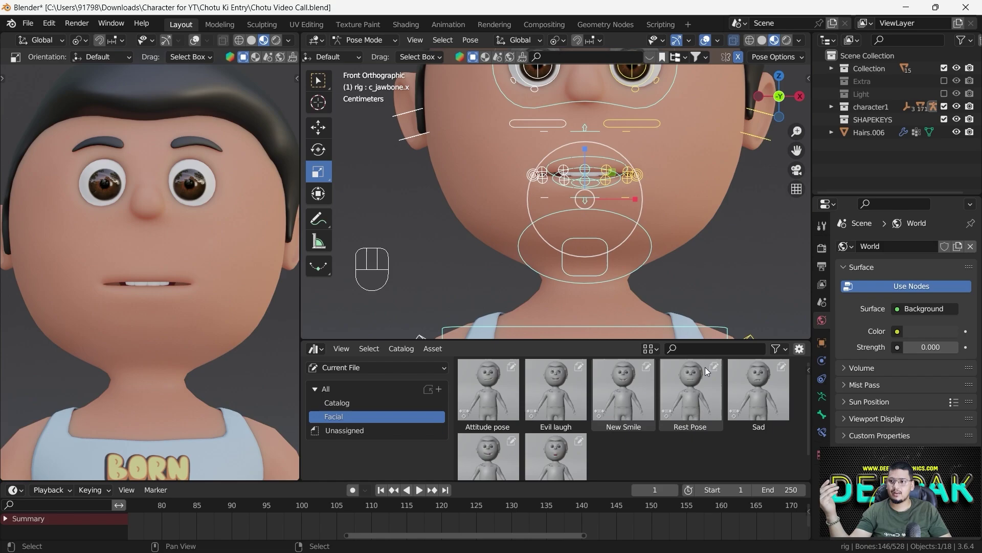
Keyframe Location, Rotation & Scale of all bones in the rest pose at frame 1.
{"action": "left_click", "coordinate": [704, 370]}
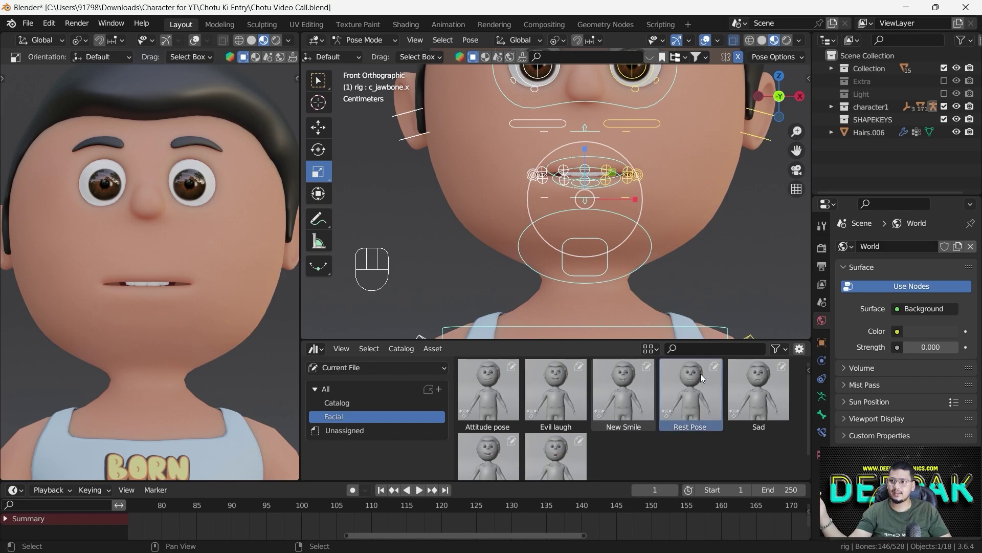
{"action": "key", "text": "a"}
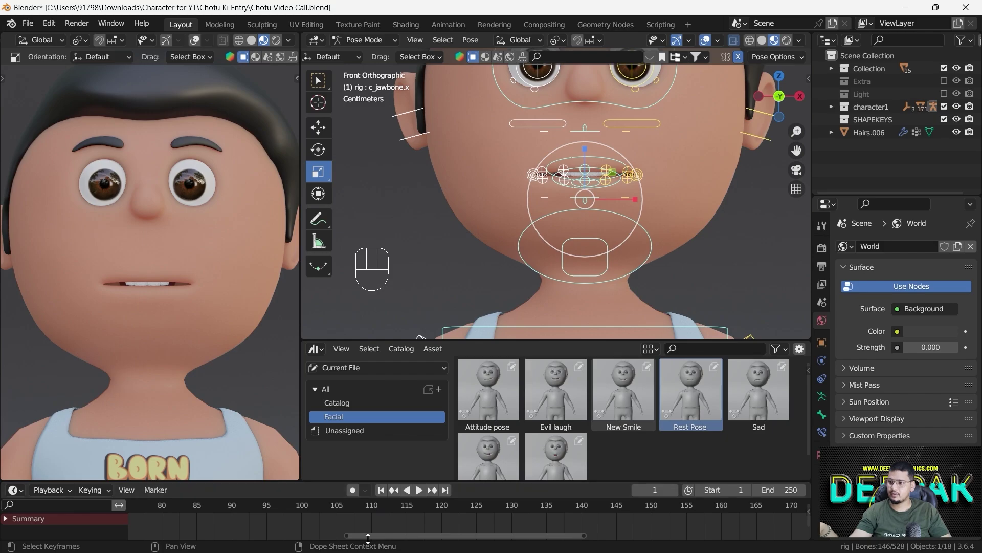
{"action": "left_click_drag", "start_coordinate": [368, 536], "coordinate": [150, 546]}
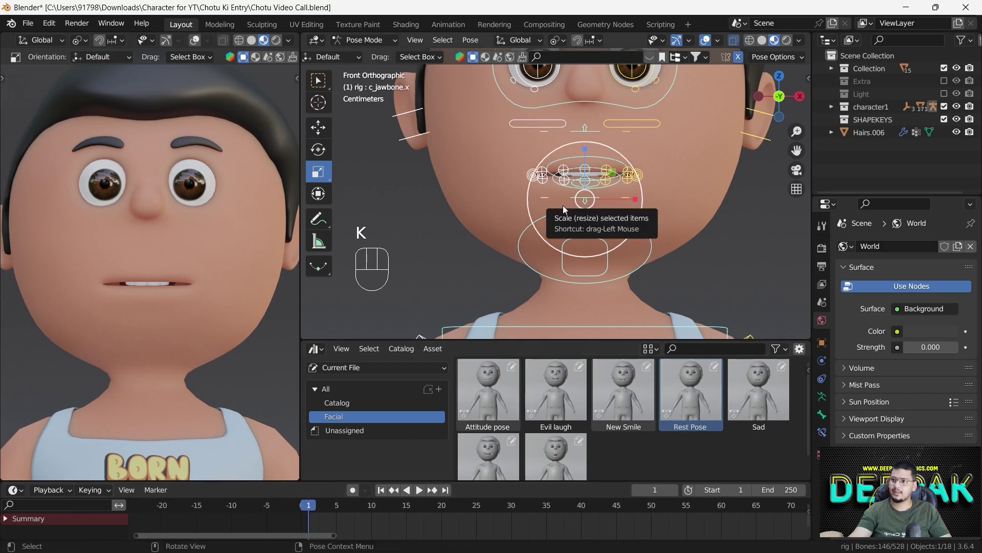
{"action": "key", "text": "k"}
{"action": "key", "text": "i"}
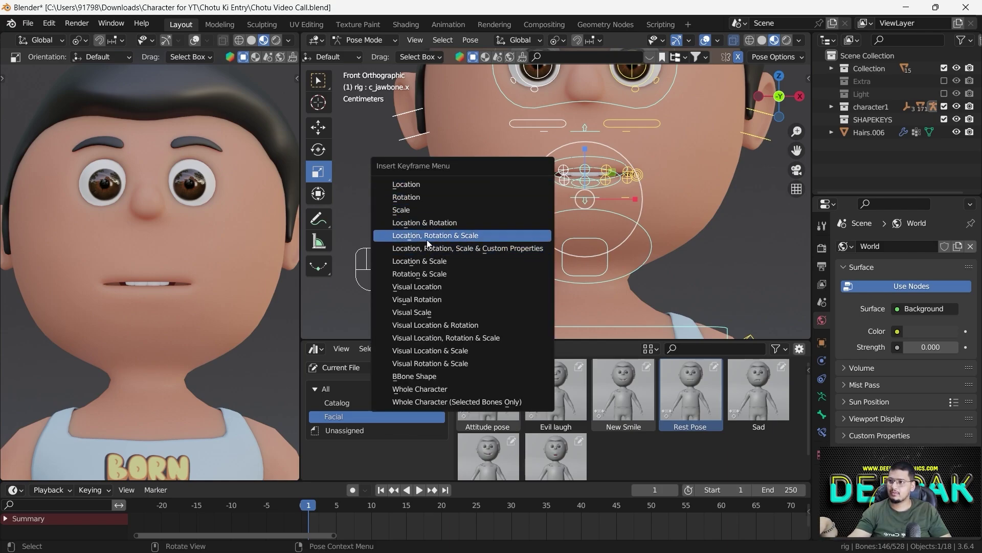
{"action": "left_click", "coordinate": [453, 234]}
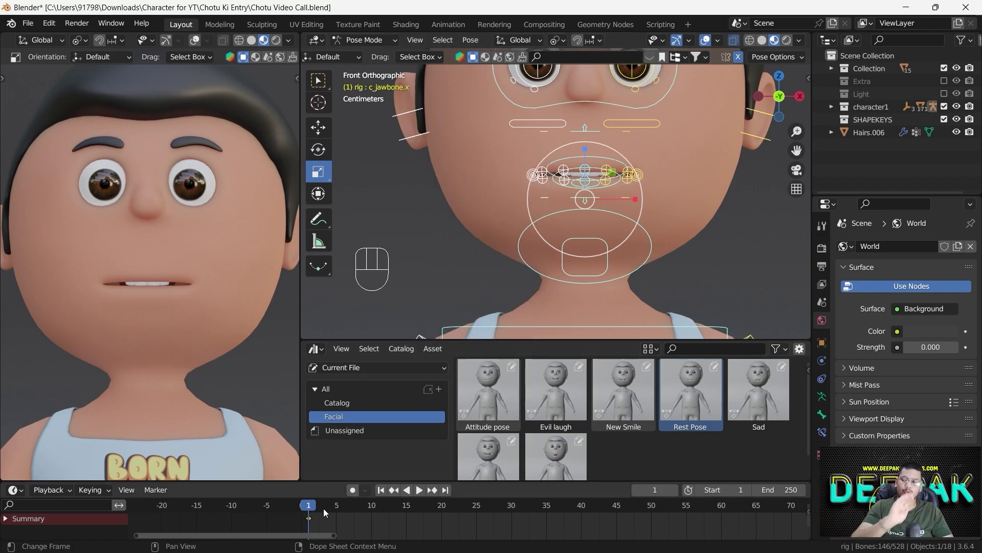
Go to frame 10 and turn on Auto Keying.
{"action": "left_click_drag", "start_coordinate": [309, 507], "coordinate": [370, 515]}
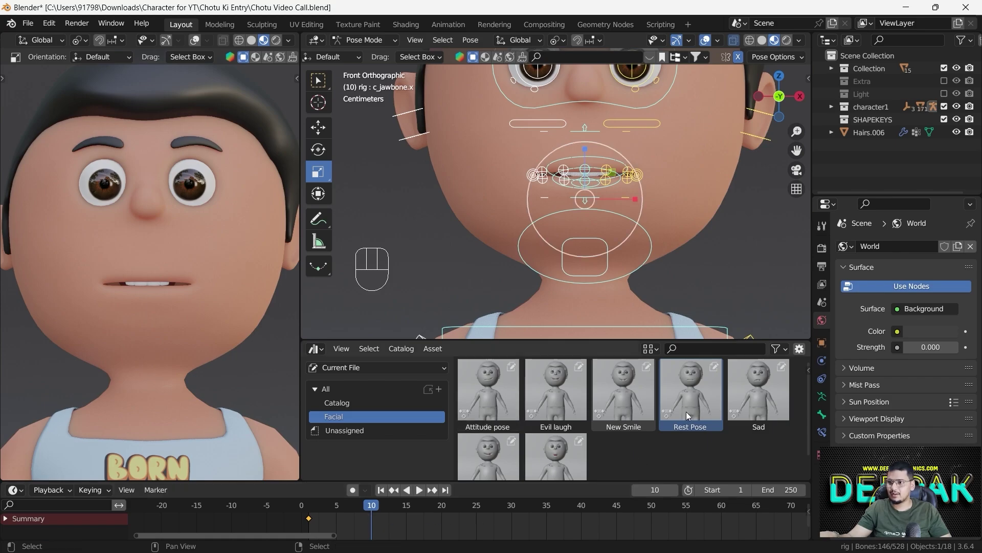
{"action": "left_click", "coordinate": [357, 489]}
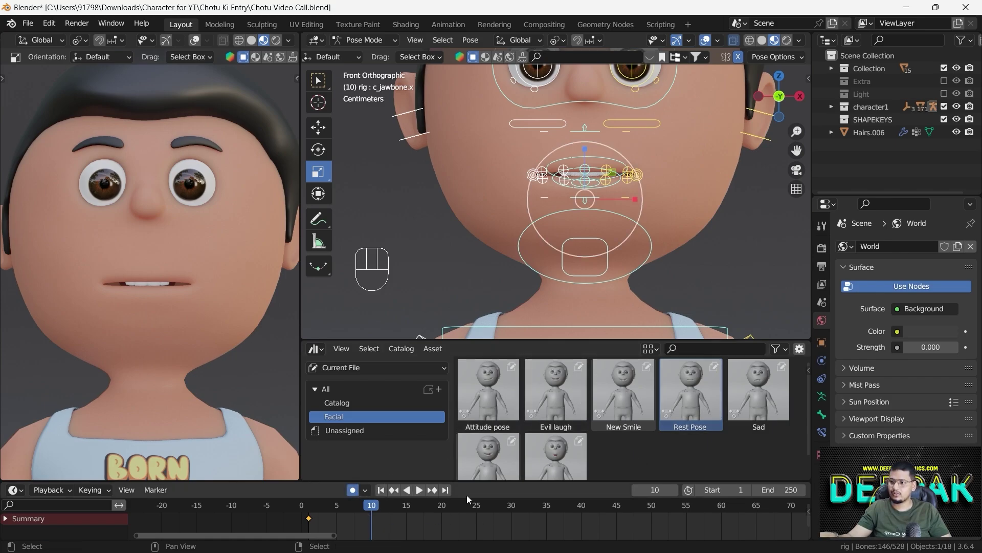
Apply the New Smile pose at frame 10, then play and scrub the transition from the rest pose at frame 1.
{"action": "double_click", "coordinate": [619, 400]}
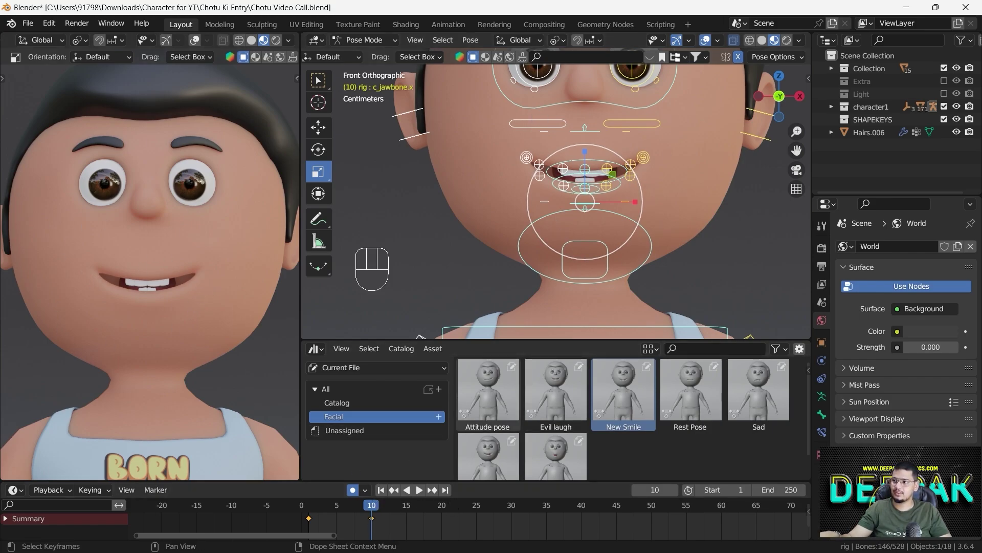
{"action": "key", "text": "space"}
{"action": "left_click", "coordinate": [336, 506]}
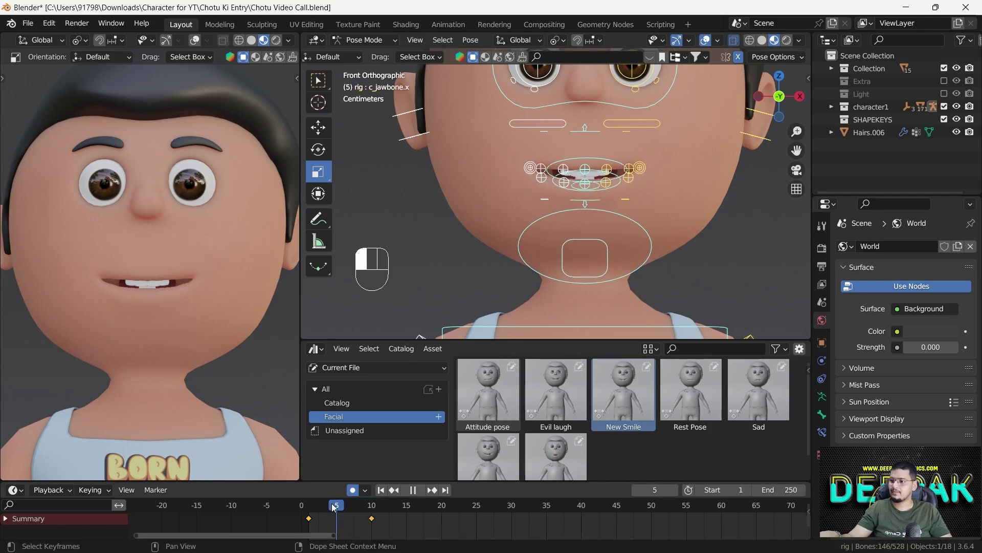
{"action": "left_click", "coordinate": [302, 506]}
{"action": "left_click", "coordinate": [328, 507]}
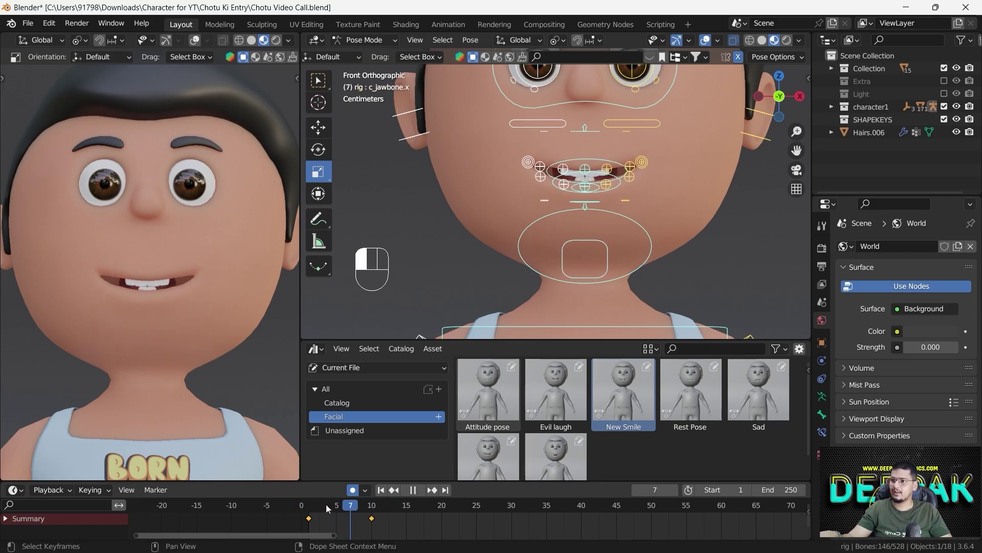
{"action": "left_click", "coordinate": [307, 507]}
{"action": "left_click_drag", "start_coordinate": [404, 508], "coordinate": [308, 511]}
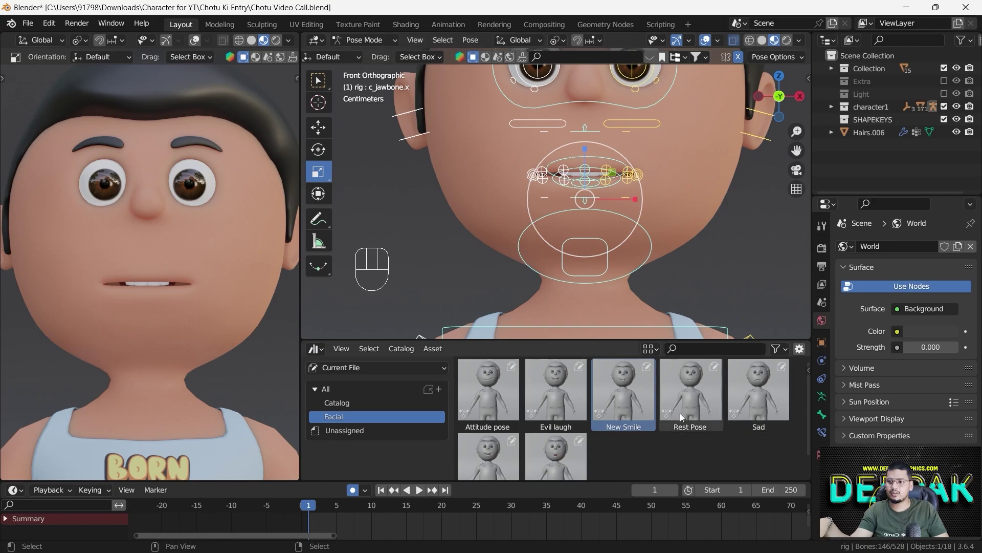
Apply Rest Pose at frame 1 and move the mouth-corner smile control down about 0.013 m along Z.
{"action": "left_click", "coordinate": [693, 400]}
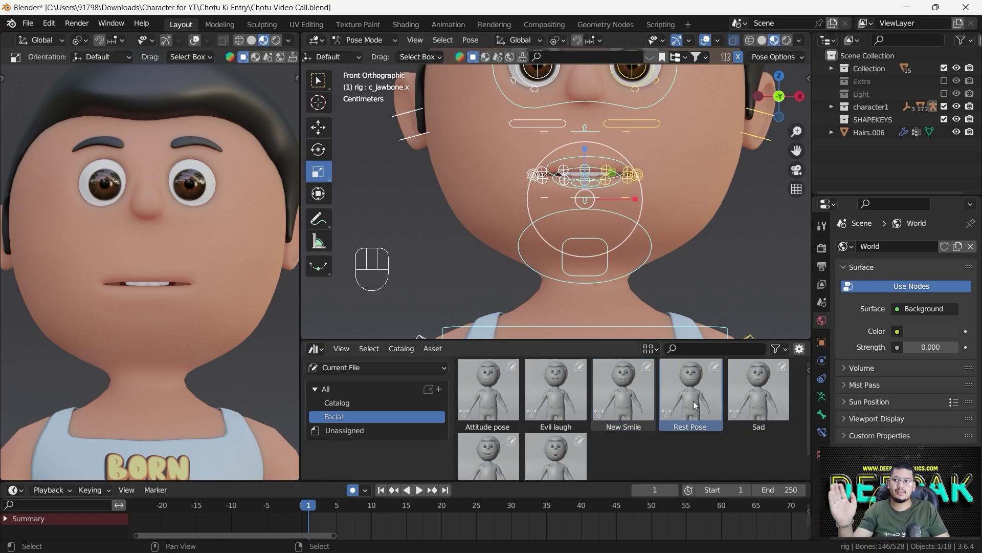
{"action": "scroll", "coordinate": [626, 204], "scroll_direction": "up", "scroll_amount": 1}
{"action": "middle_click_drag", "start_coordinate": [629, 204], "coordinate": [629, 285], "text": "shift"}
{"action": "scroll", "coordinate": [625, 253], "scroll_direction": "up", "scroll_amount": 2}
{"action": "scroll", "coordinate": [638, 248], "scroll_direction": "up", "scroll_amount": 1}
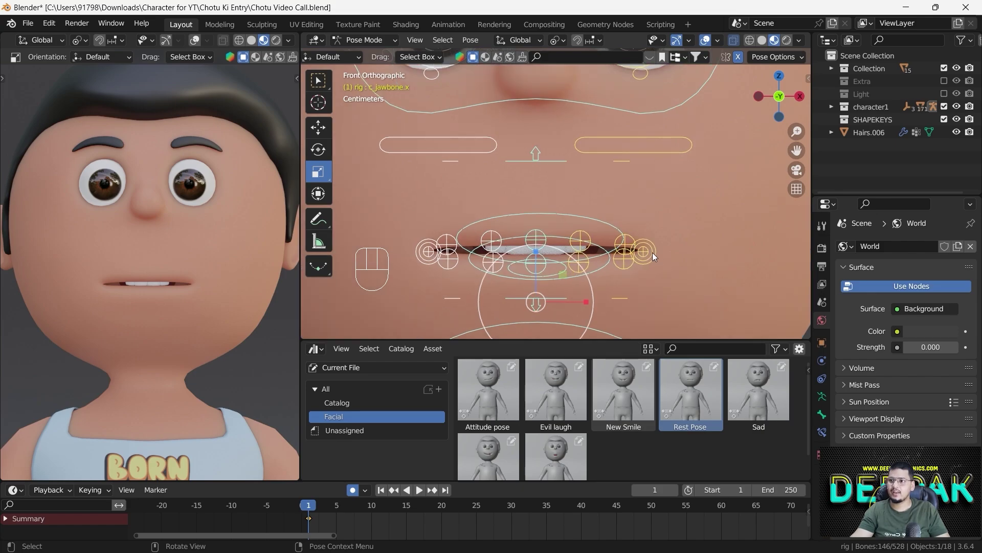
{"action": "left_click", "coordinate": [653, 252]}
{"action": "key", "text": "g"}
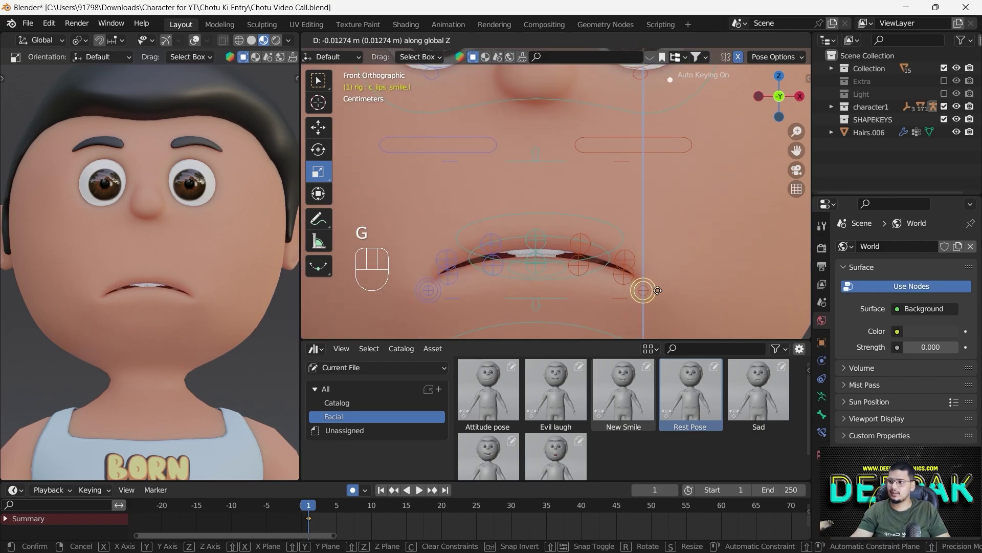
{"action": "left_click", "coordinate": [658, 293]}
Lower the jawbone control about 0.003 m along Z to part the lips slightly.
{"action": "middle_click_drag", "start_coordinate": [658, 291], "coordinate": [592, 226], "text": "shift"}
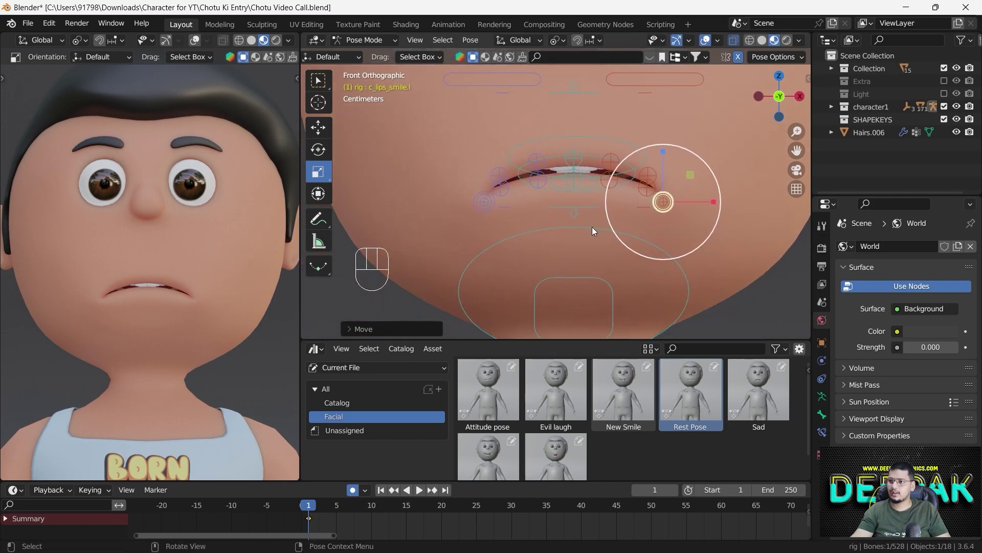
{"action": "left_click", "coordinate": [567, 286]}
{"action": "key", "text": "g"}
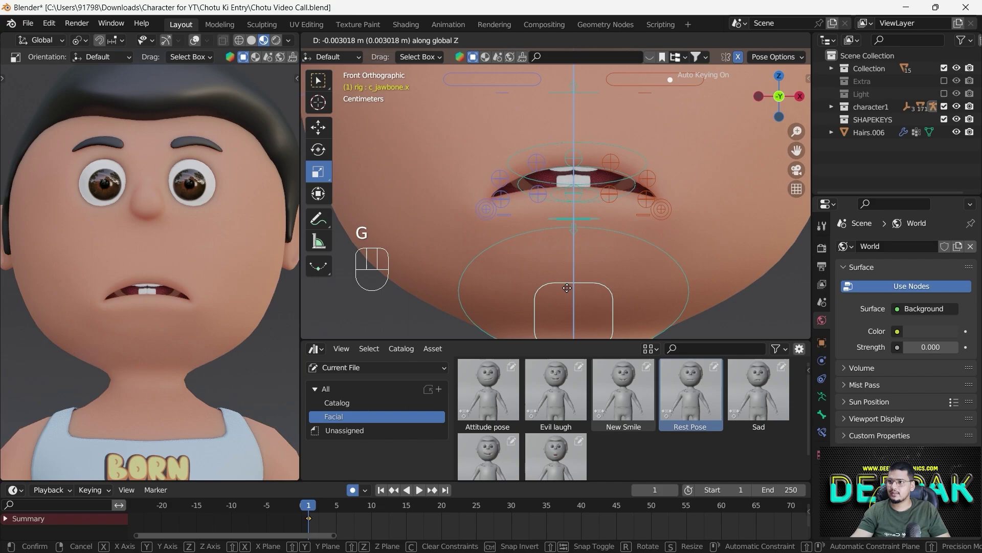
{"action": "left_click", "coordinate": [579, 262]}
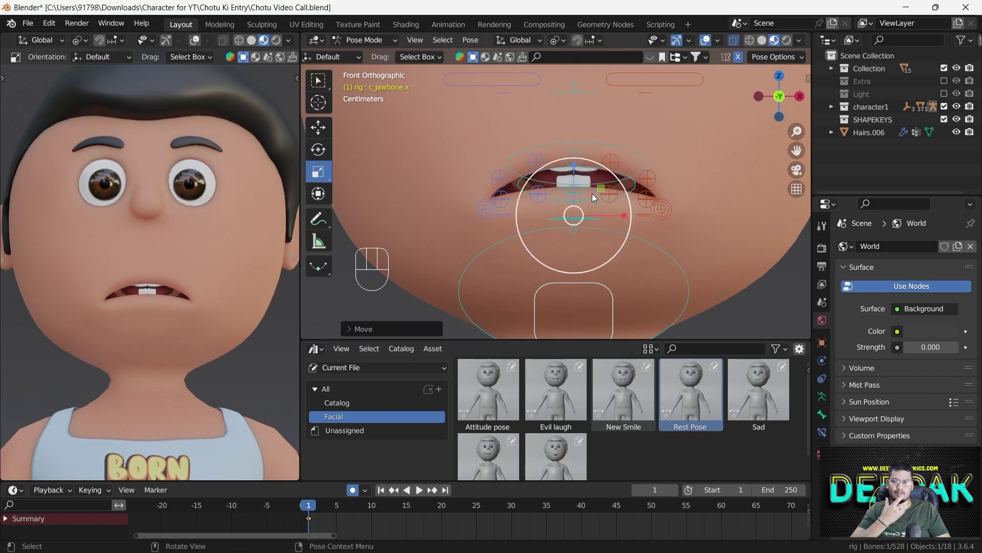
Raise the inner eyebrow end control about 0.01 m along Z to form a sad brow shape.
{"action": "scroll", "coordinate": [592, 194], "scroll_direction": "down", "scroll_amount": 5}
{"action": "middle_click_drag", "start_coordinate": [592, 193], "coordinate": [603, 259], "text": "shift"}
{"action": "scroll", "coordinate": [599, 207], "scroll_direction": "up", "scroll_amount": 6}
{"action": "scroll", "coordinate": [674, 201], "scroll_direction": "up", "scroll_amount": 2}
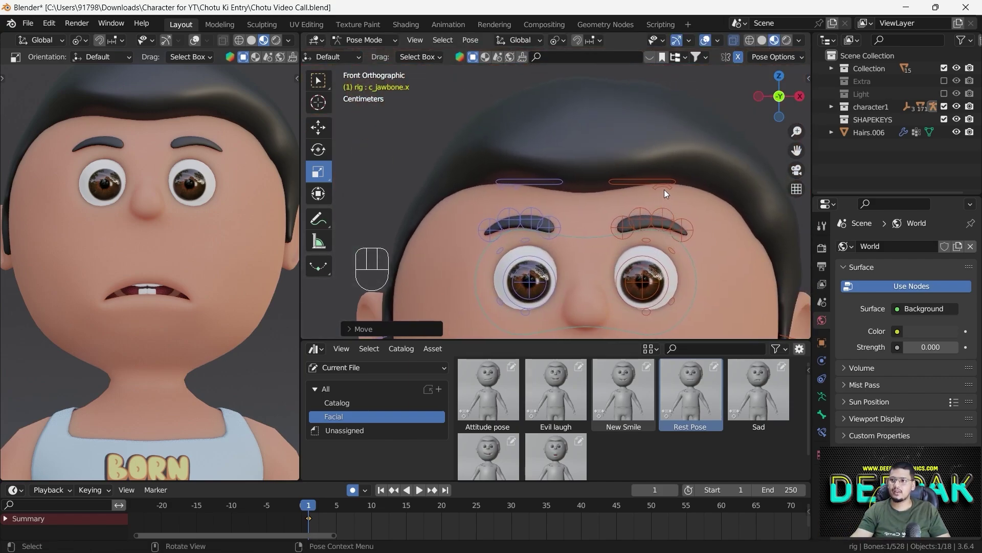
{"action": "left_click", "coordinate": [613, 219]}
{"action": "key", "text": "g"}
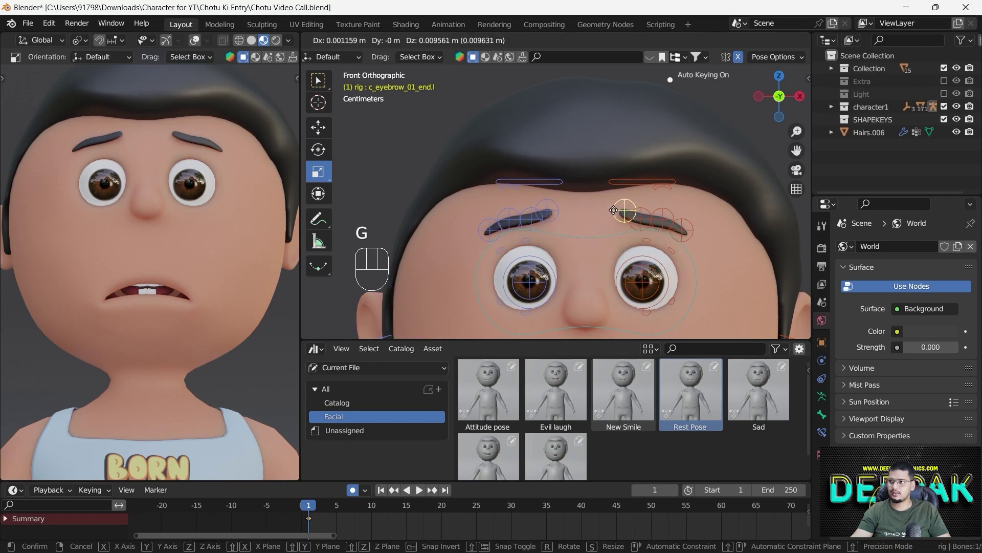
{"action": "key", "text": "z"}
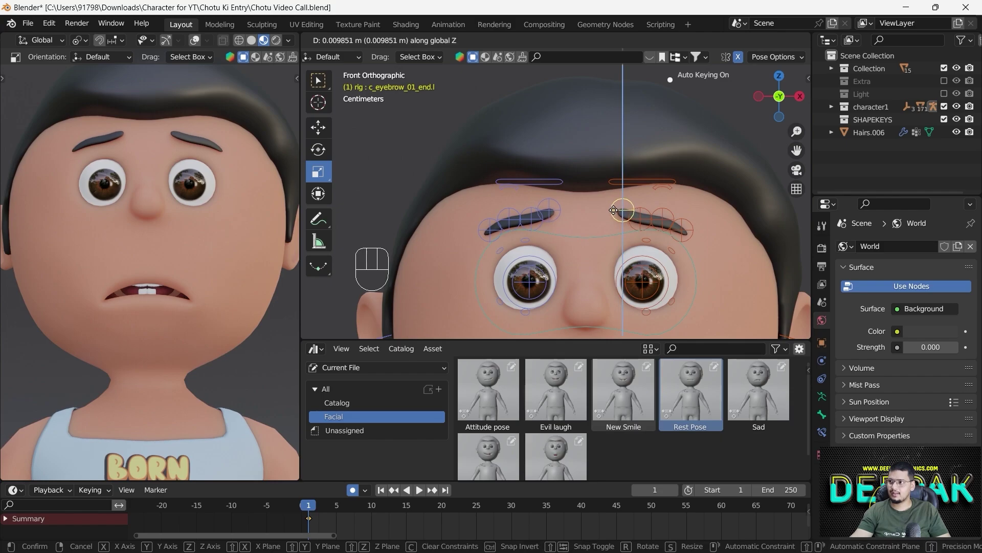
{"action": "left_click", "coordinate": [614, 211]}
Select all of the rig's bones and create a pose asset from the sad expression in the Facial catalog.
{"action": "scroll", "coordinate": [655, 218], "scroll_direction": "up", "scroll_amount": 2}
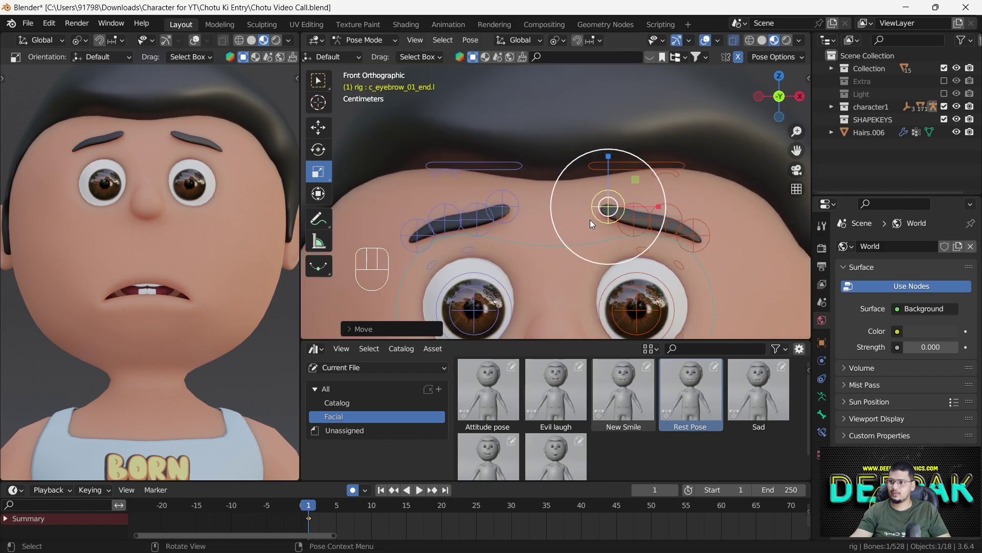
{"action": "scroll", "coordinate": [612, 226], "scroll_direction": "up", "scroll_amount": 2}
{"action": "scroll", "coordinate": [604, 231], "scroll_direction": "down", "scroll_amount": 4}
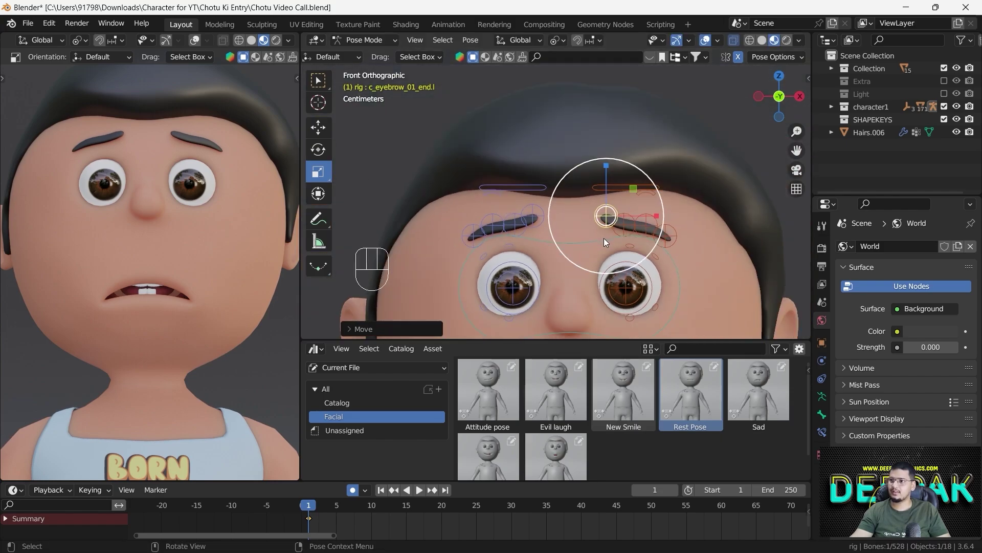
{"action": "scroll", "coordinate": [604, 238], "scroll_direction": "down", "scroll_amount": 4}
{"action": "middle_click_drag", "start_coordinate": [600, 280], "coordinate": [605, 198], "text": "shift"}
{"action": "scroll", "coordinate": [604, 199], "scroll_direction": "down", "scroll_amount": 3}
{"action": "key", "text": "a"}
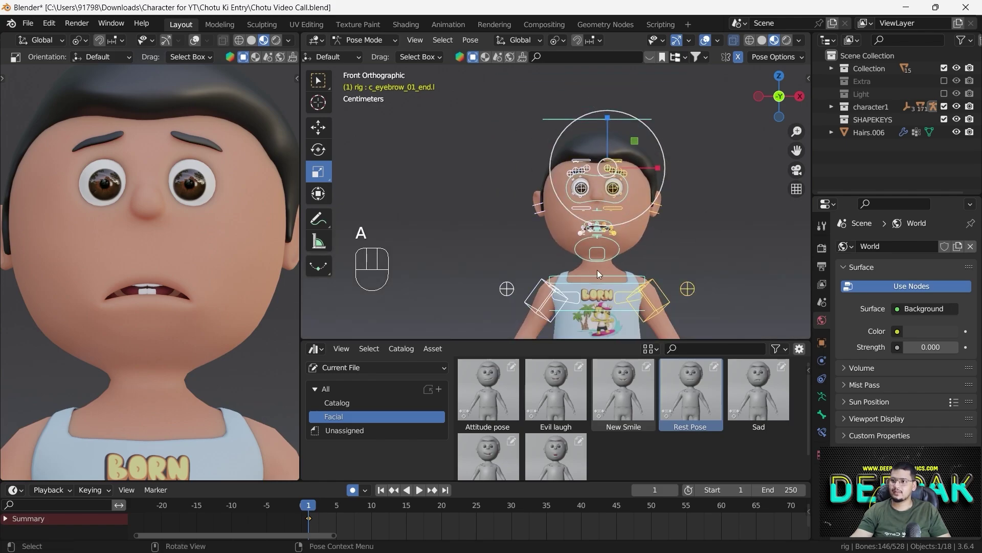
{"action": "left_click", "coordinate": [433, 350]}
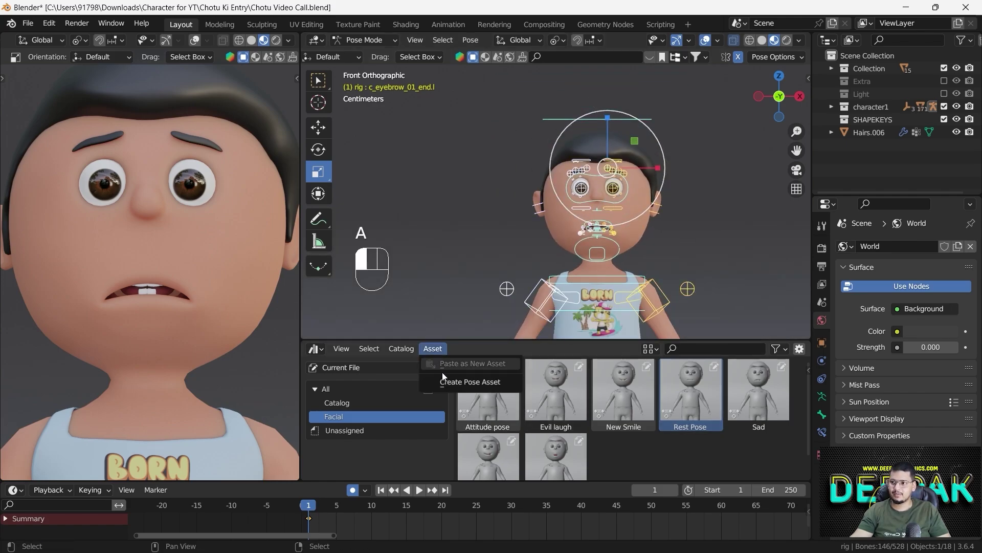
{"action": "left_click", "coordinate": [463, 382]}
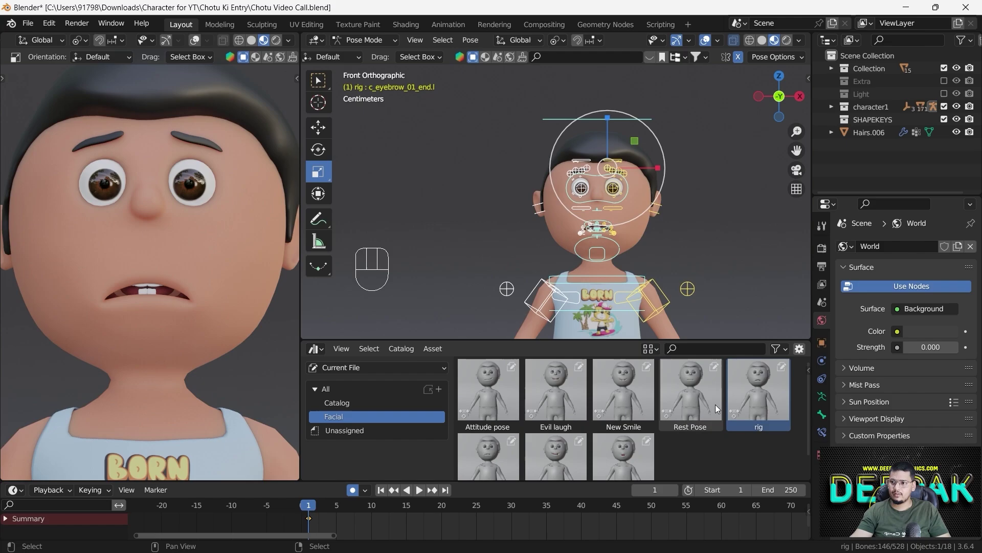
Rename the newly created pose asset as Sad New and deselect it in the library.
{"action": "key", "text": "n"}
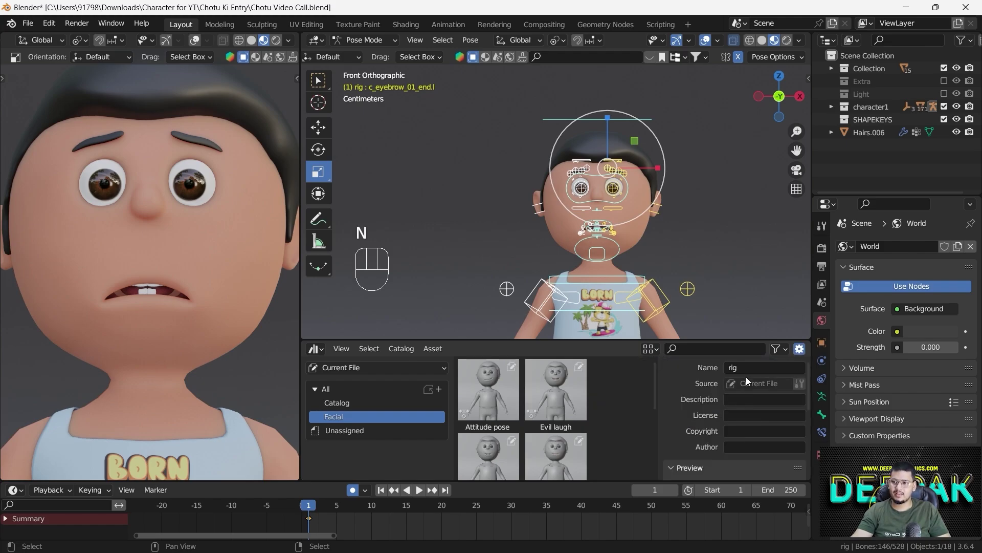
{"action": "left_click", "coordinate": [750, 365]}
{"action": "type", "text": "Sad"}
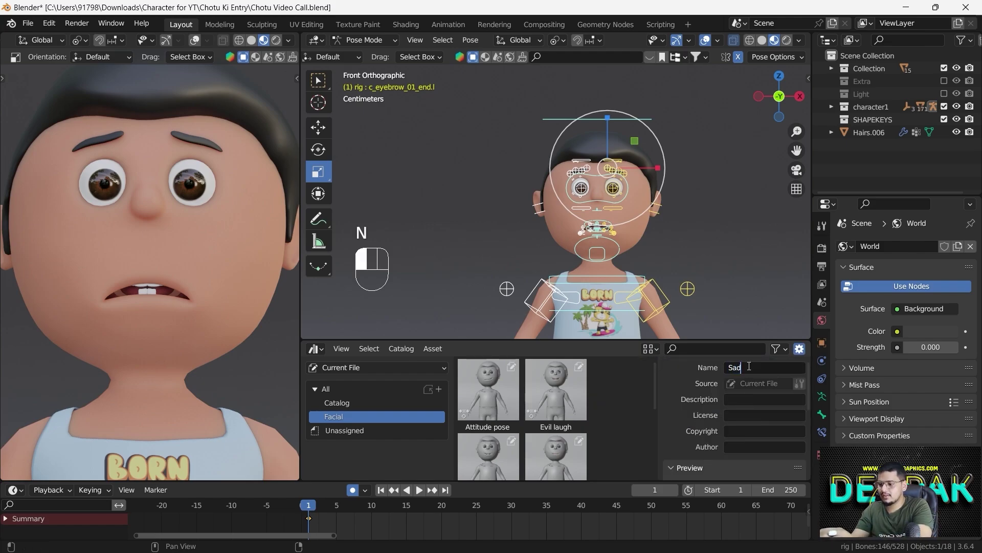
{"action": "type", "text": " New"}
{"action": "key", "text": "Return"}
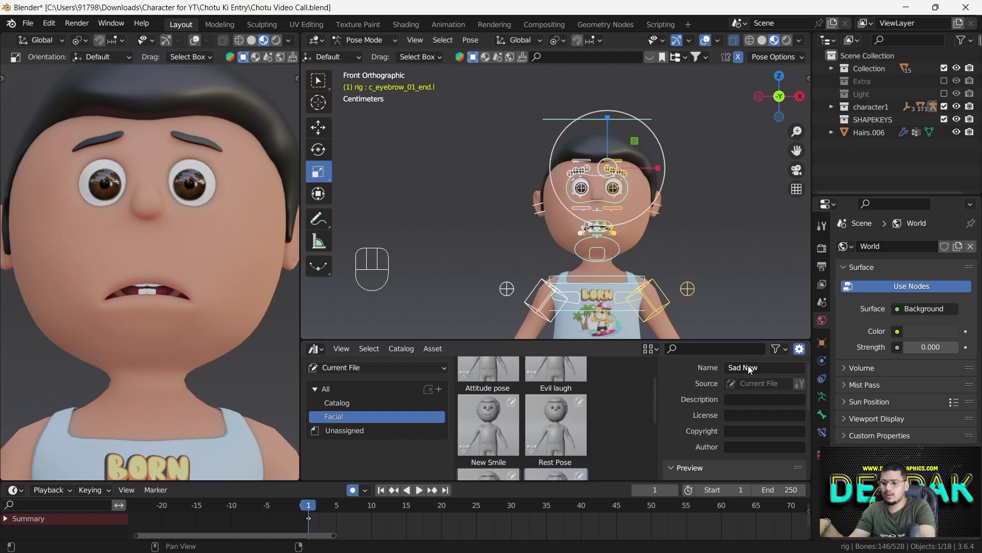
{"action": "left_click", "coordinate": [620, 388]}
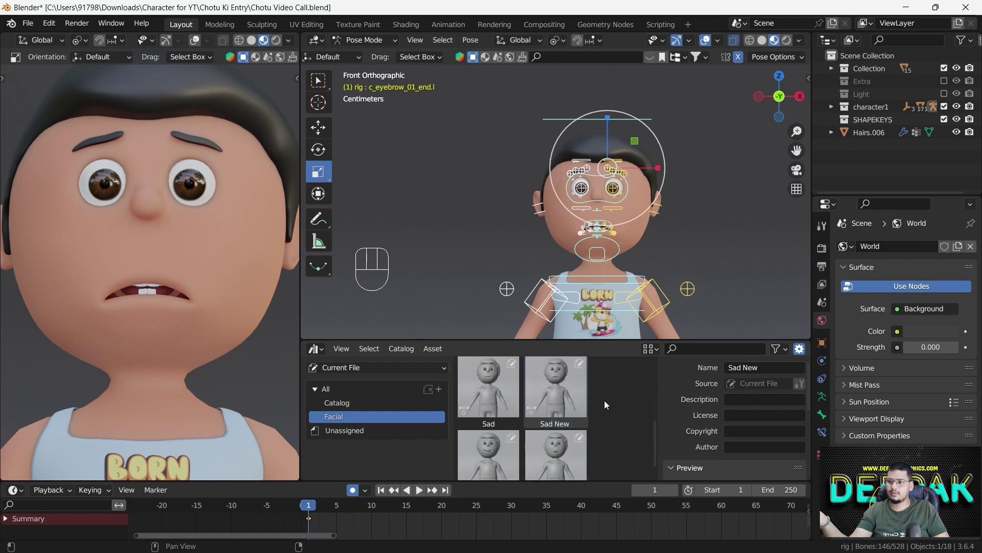
Compare the Sad and Sad New poses by applying each to the face, then return to Rest Pose.
{"action": "double_click", "coordinate": [498, 395]}
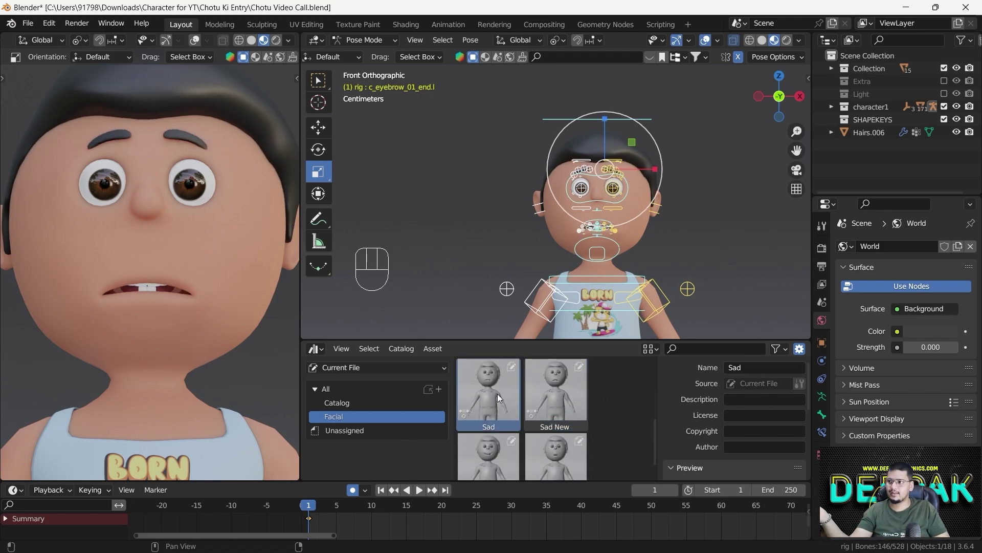
{"action": "left_click", "coordinate": [574, 390]}
{"action": "double_click", "coordinate": [575, 389]}
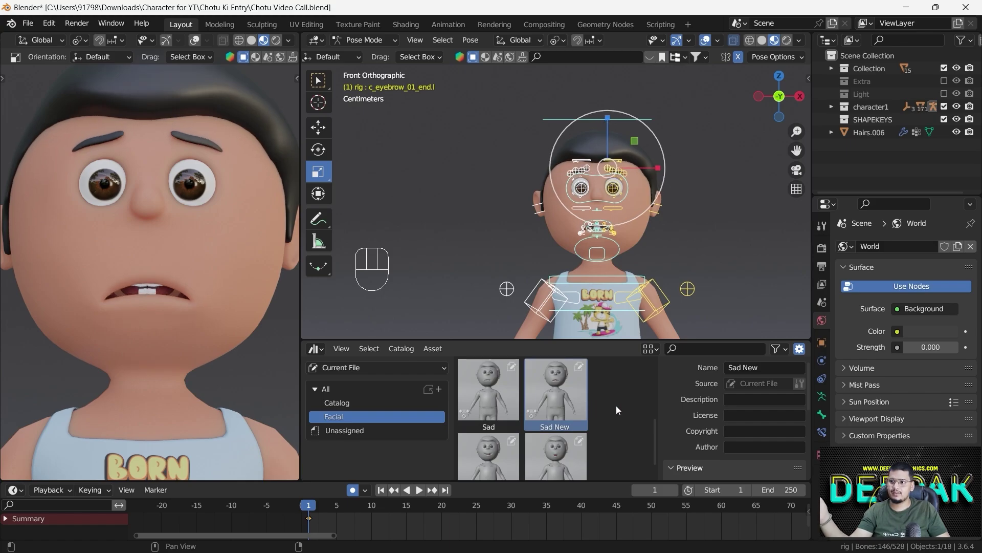
{"action": "scroll", "coordinate": [616, 405], "scroll_direction": "up", "scroll_amount": 2}
{"action": "left_click", "coordinate": [558, 386]}
{"action": "double_click", "coordinate": [557, 385]}
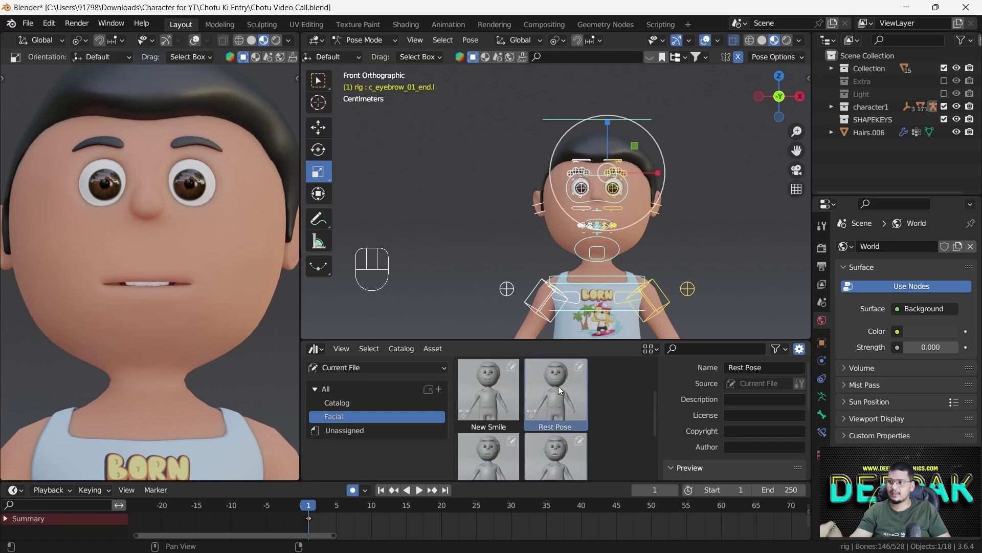
Try blending the Sad New pose over the rest pose up to 100%, then cancel the blend.
{"action": "left_click", "coordinate": [553, 461], "text": "ctrl"}
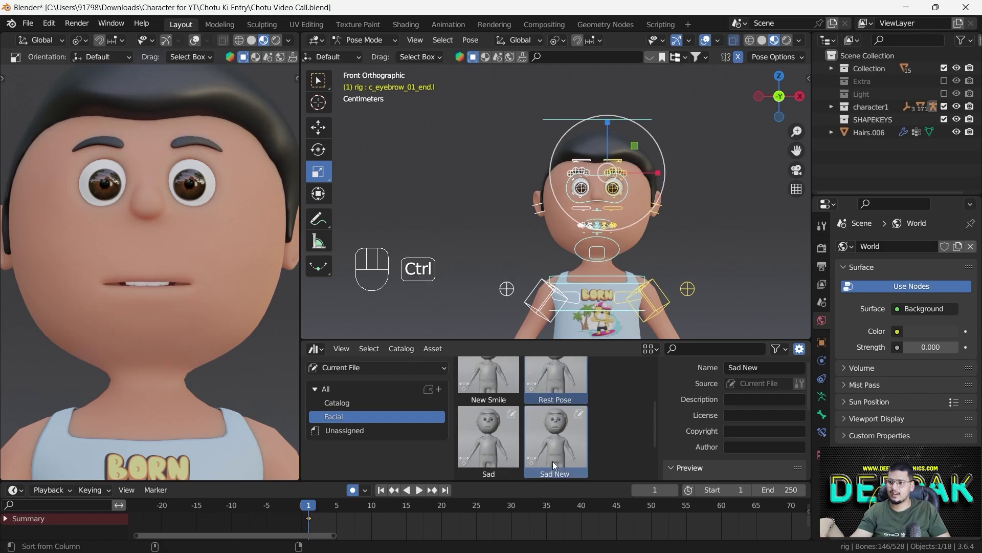
{"action": "right_click", "coordinate": [560, 434]}
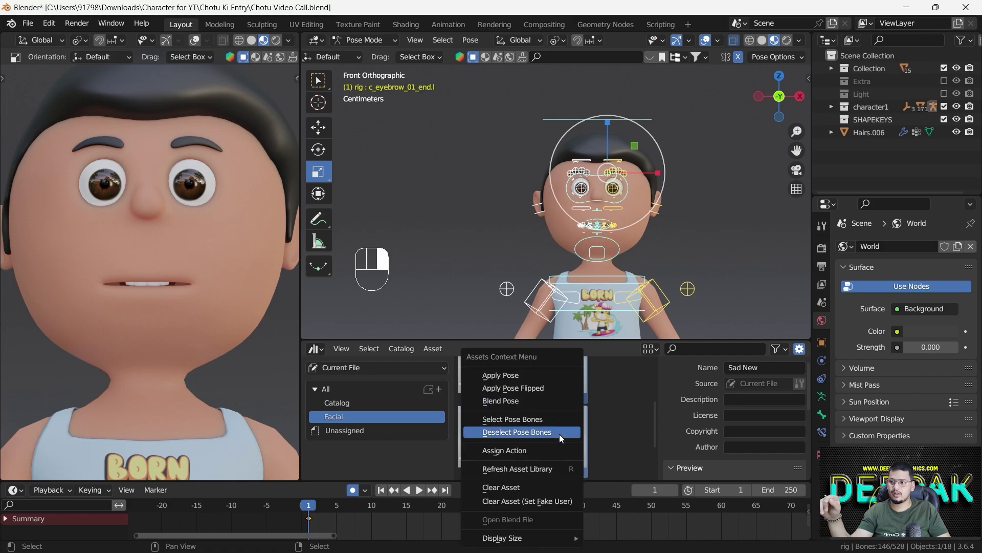
{"action": "left_click", "coordinate": [525, 403]}
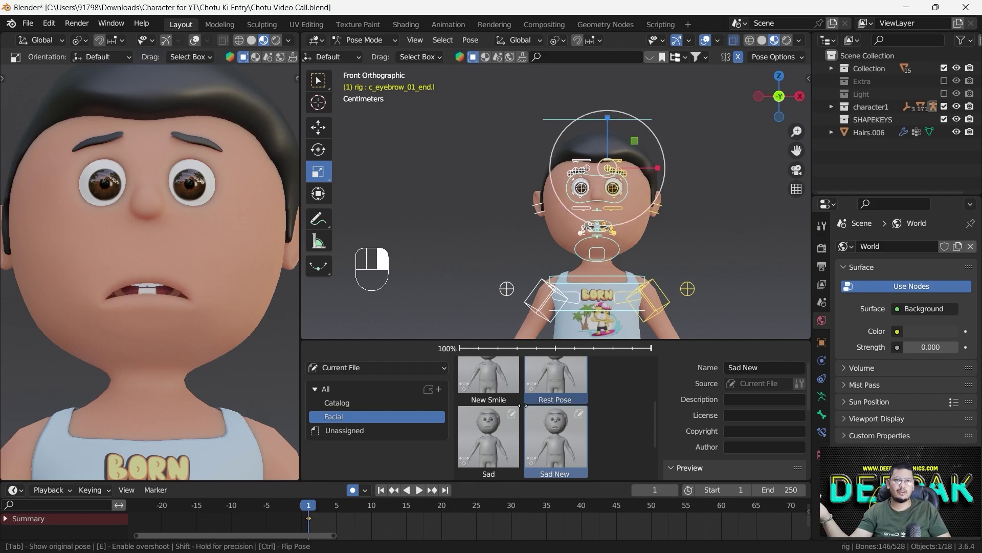
{"action": "right_click", "coordinate": [550, 401]}
Apply the Smile pose from the Facial catalog to the face and hide the asset details.
{"action": "scroll", "coordinate": [514, 435], "scroll_direction": "up", "scroll_amount": 2}
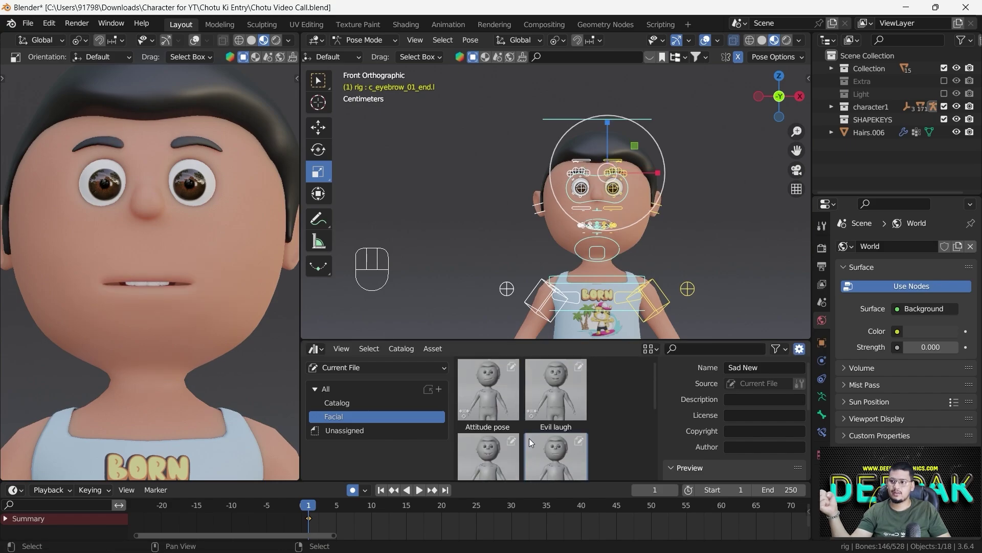
{"action": "scroll", "coordinate": [530, 440], "scroll_direction": "down", "scroll_amount": 2}
{"action": "left_click", "coordinate": [496, 441]}
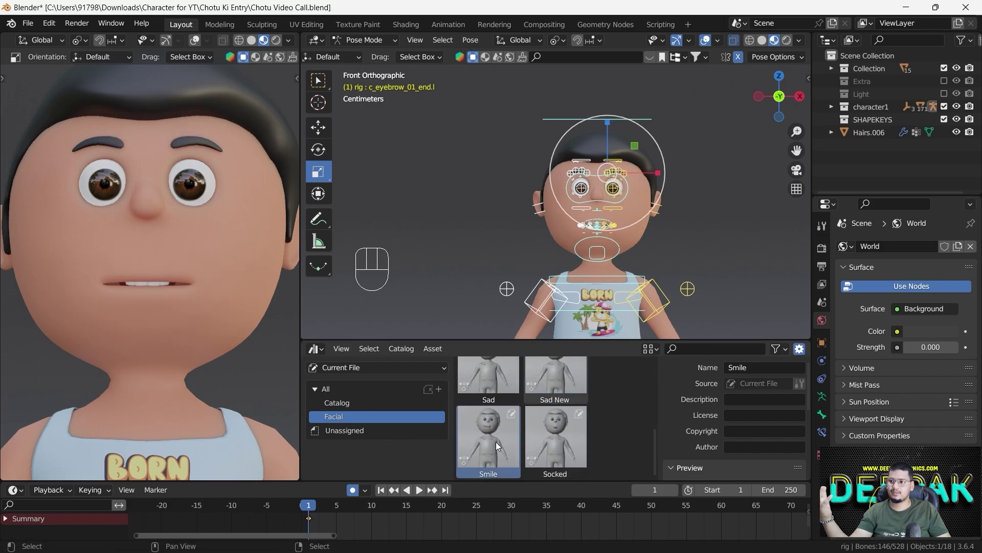
{"action": "double_click", "coordinate": [496, 441]}
{"action": "key", "text": "n"}
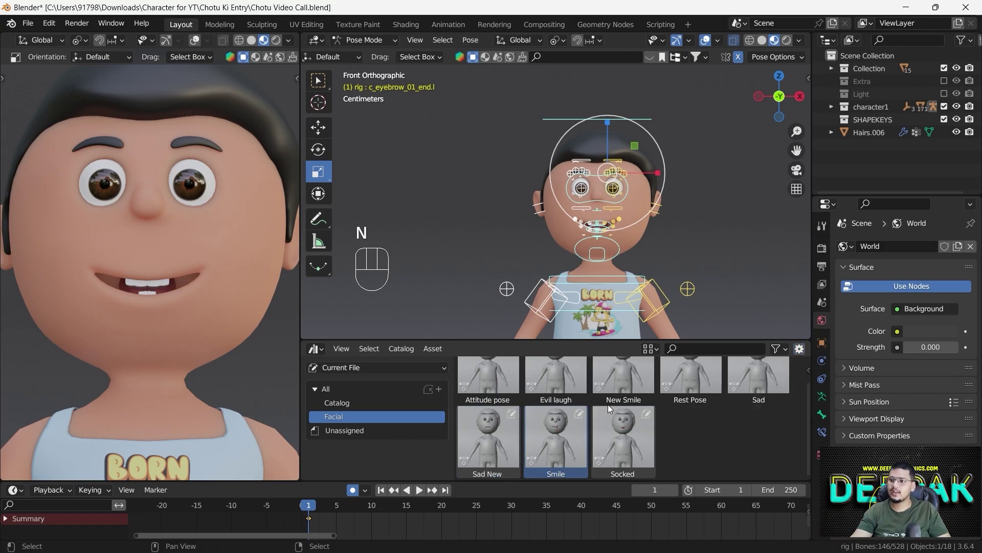
Apply the Rest Pose to the face and move the jaw control down along Z to open the mouth.
{"action": "scroll", "coordinate": [622, 410], "scroll_direction": "up", "scroll_amount": 1}
{"action": "double_click", "coordinate": [696, 389]}
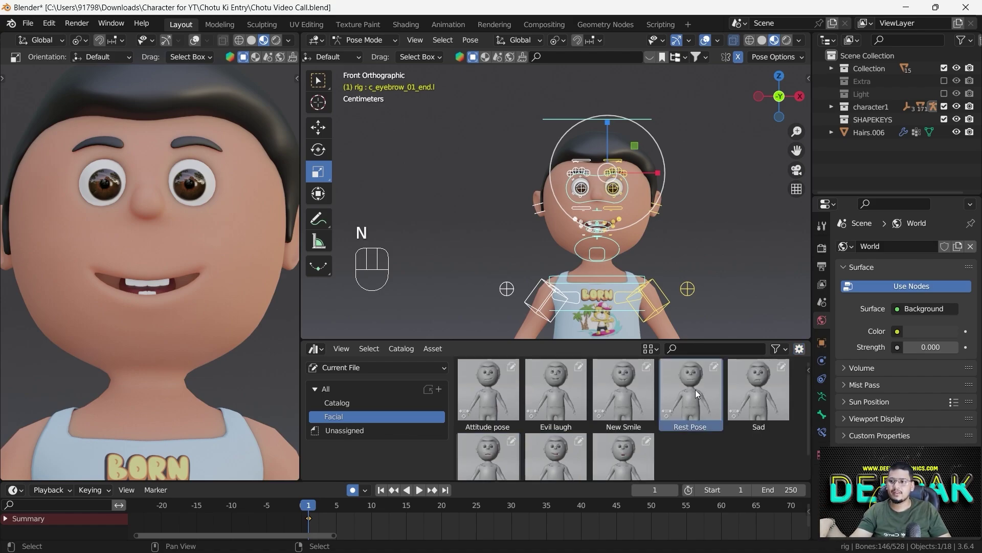
{"action": "scroll", "coordinate": [616, 182], "scroll_direction": "up", "scroll_amount": 2}
{"action": "middle_click_drag", "start_coordinate": [616, 182], "coordinate": [636, 234], "text": "shift"}
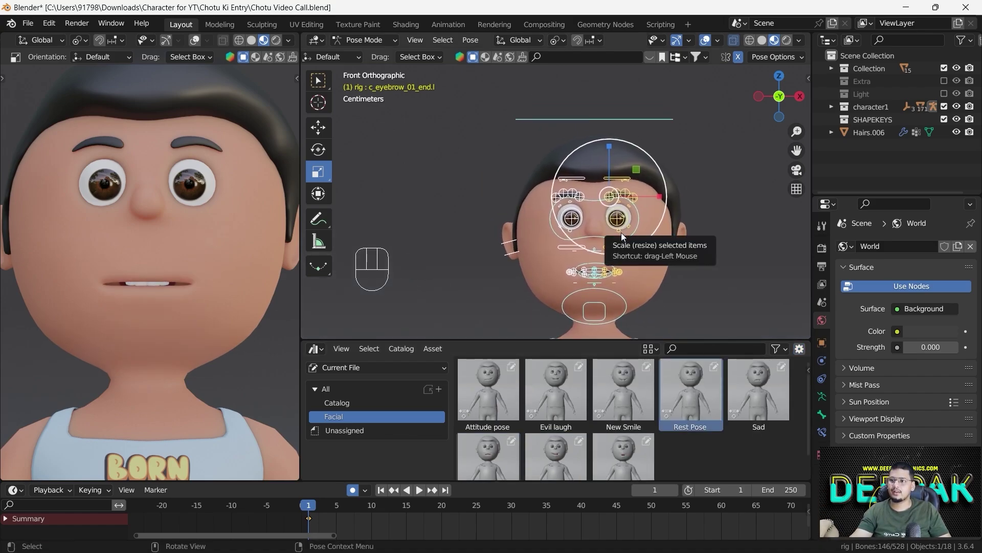
{"action": "scroll", "coordinate": [621, 232], "scroll_direction": "up", "scroll_amount": 3}
{"action": "middle_click_drag", "start_coordinate": [604, 278], "coordinate": [546, 260], "text": "shift"}
{"action": "scroll", "coordinate": [613, 265], "scroll_direction": "up", "scroll_amount": 2}
{"action": "left_click", "coordinate": [548, 258]}
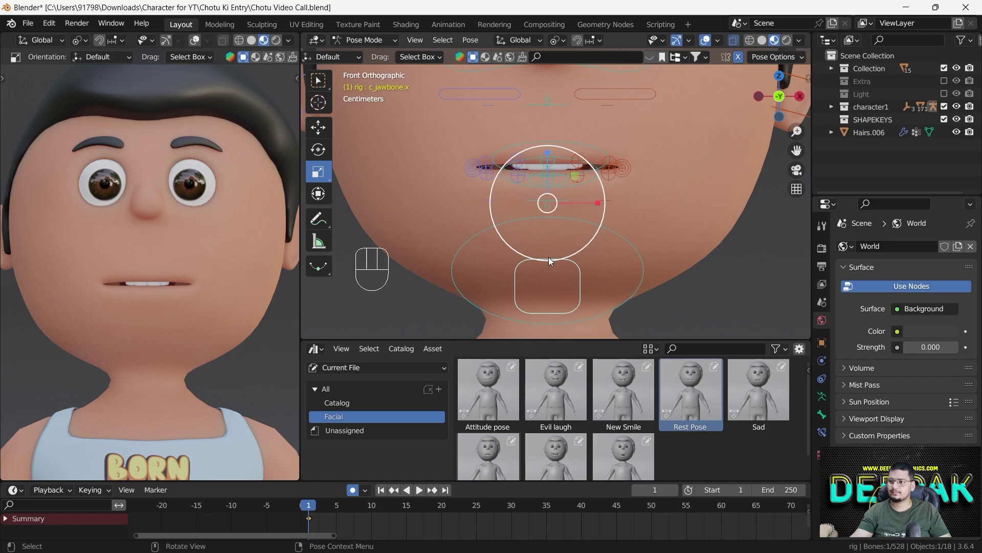
{"action": "key", "text": "g"}
{"action": "key", "text": "z"}
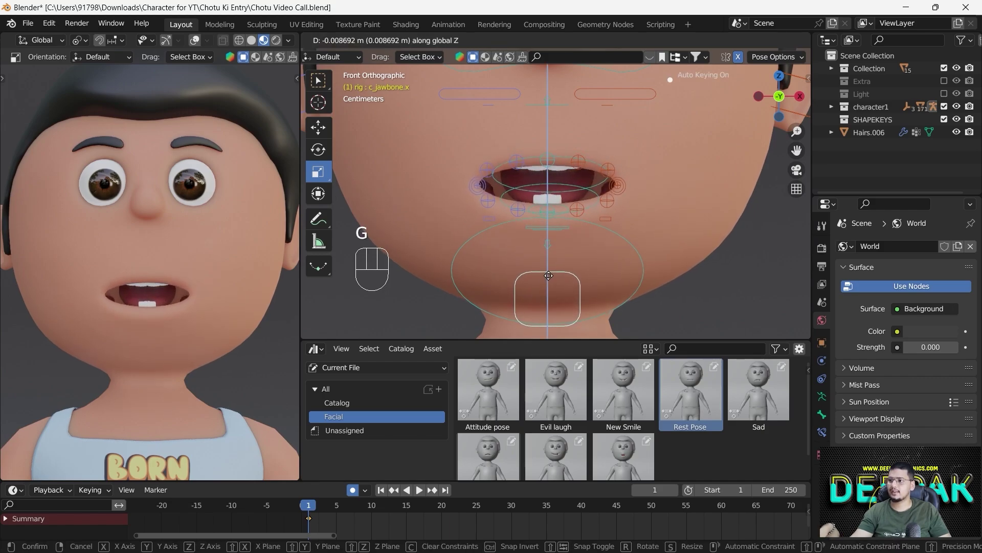
{"action": "left_click", "coordinate": [543, 289]}
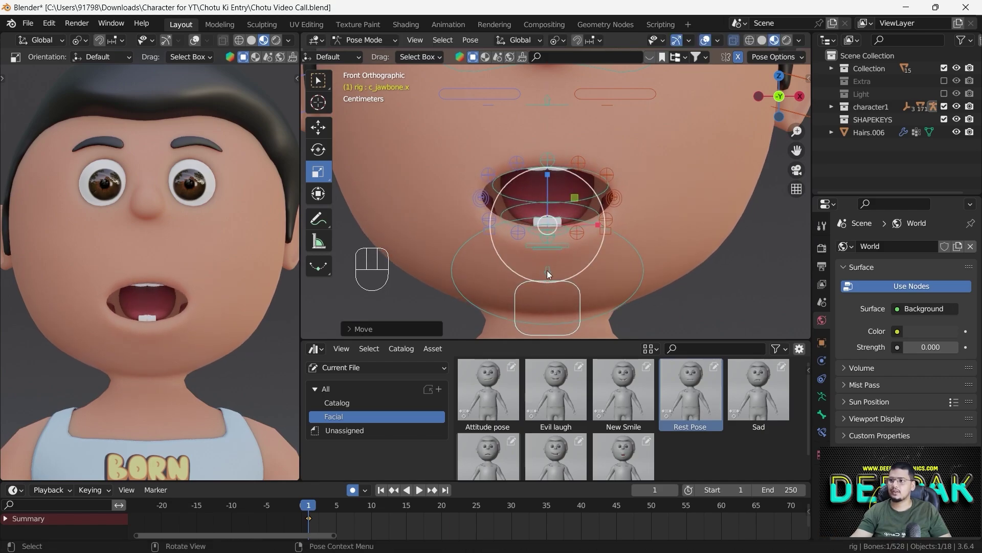
Rotate the full left eyebrow control so both brows slant down toward the nose in an angry expression.
{"action": "scroll", "coordinate": [550, 240], "scroll_direction": "down", "scroll_amount": 4}
{"action": "middle_click_drag", "start_coordinate": [554, 208], "coordinate": [580, 234], "text": "shift"}
{"action": "scroll", "coordinate": [568, 164], "scroll_direction": "up", "scroll_amount": 3}
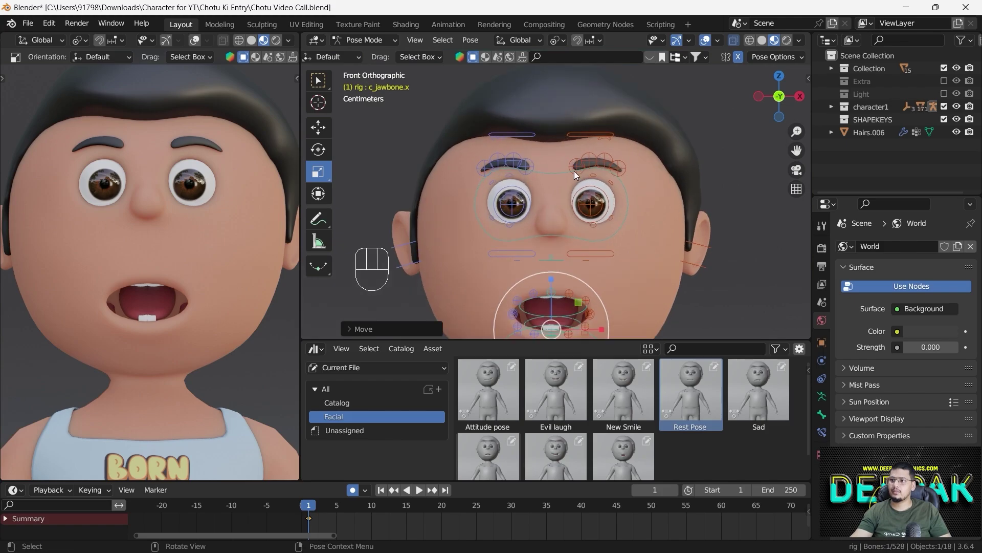
{"action": "left_click", "coordinate": [573, 162]}
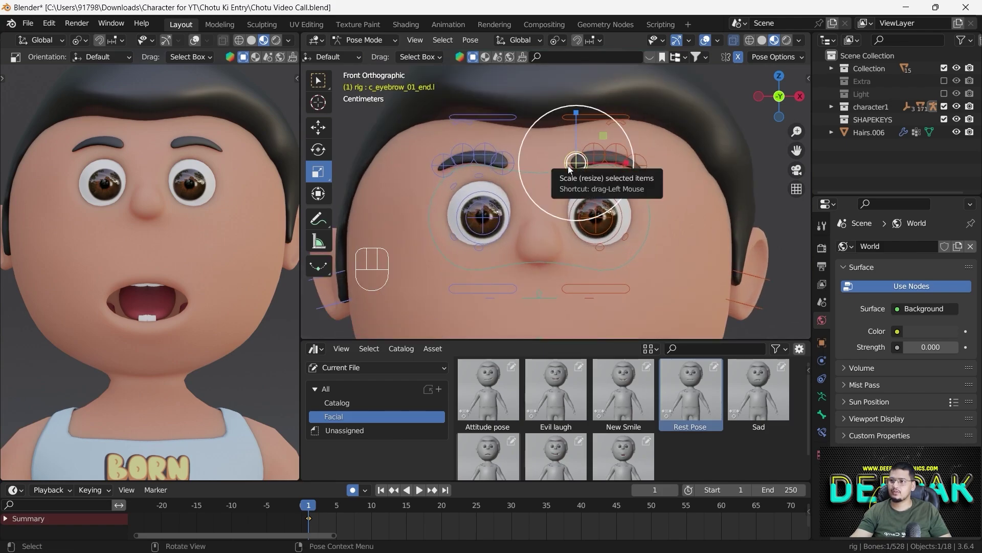
{"action": "left_click", "coordinate": [616, 125]}
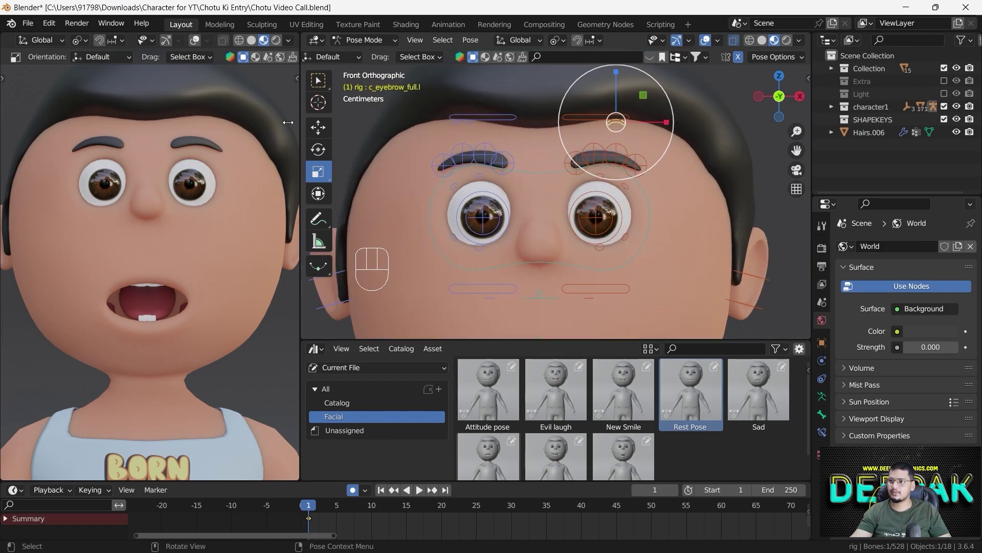
{"action": "left_click", "coordinate": [318, 149]}
{"action": "left_click_drag", "start_coordinate": [583, 93], "coordinate": [576, 108]}
Move the outer upper and lower lip controls outward to widen the open mouth on both sides.
{"action": "scroll", "coordinate": [561, 212], "scroll_direction": "down", "scroll_amount": 4}
{"action": "middle_click_drag", "start_coordinate": [563, 281], "coordinate": [564, 226], "text": "shift"}
{"action": "scroll", "coordinate": [543, 236], "scroll_direction": "up", "scroll_amount": 2}
{"action": "scroll", "coordinate": [566, 232], "scroll_direction": "up", "scroll_amount": 2}
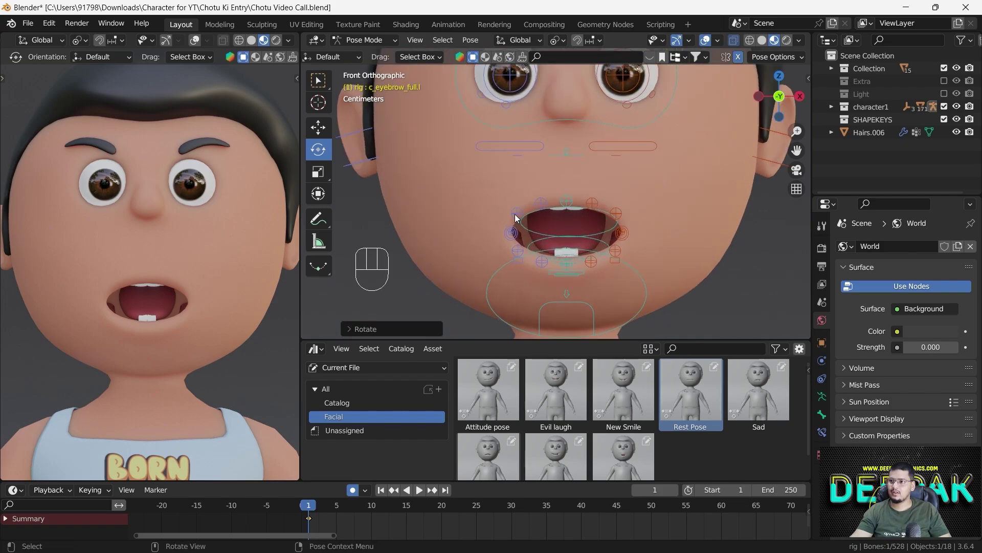
{"action": "left_click", "coordinate": [517, 213]}
{"action": "key", "text": "g"}
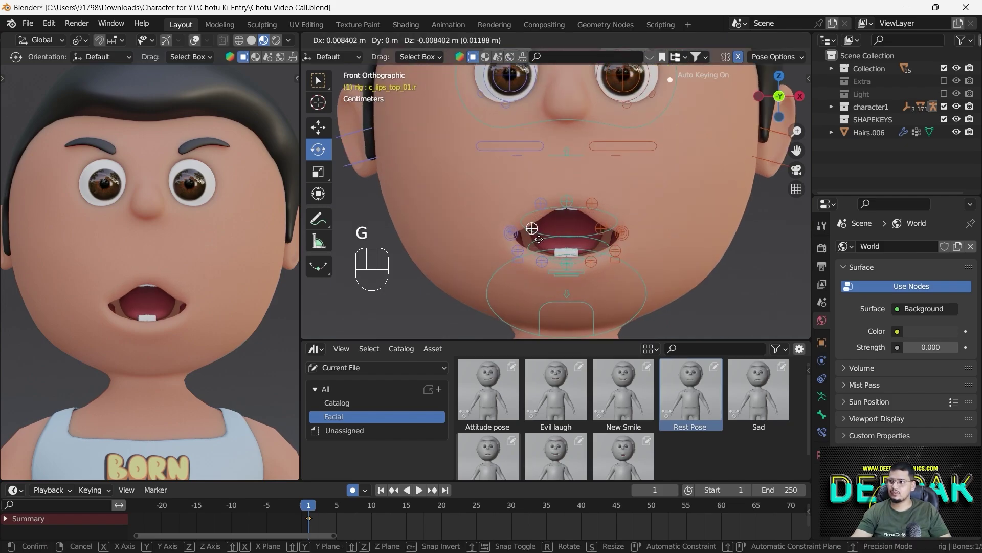
{"action": "left_click", "coordinate": [512, 219]}
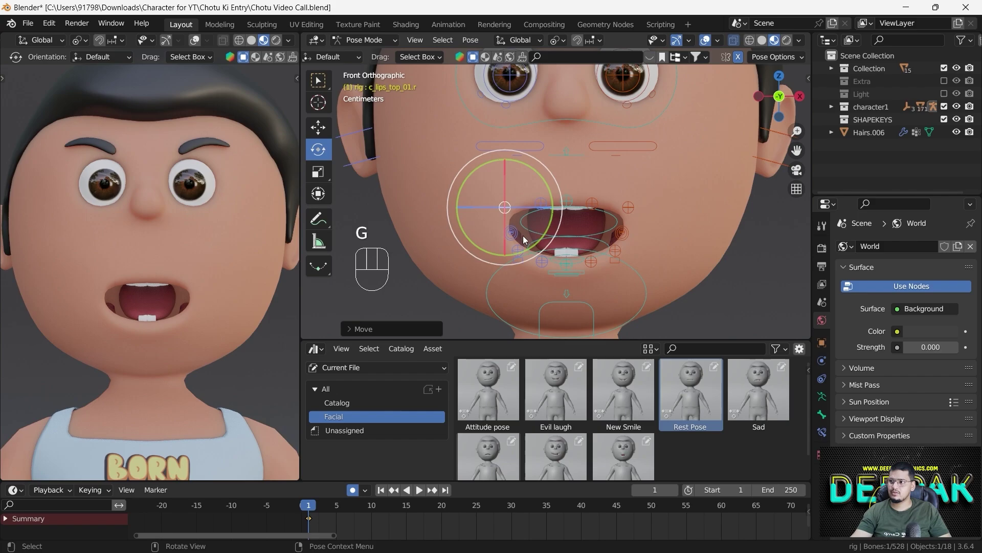
{"action": "left_click", "coordinate": [517, 247]}
{"action": "key", "text": "g"}
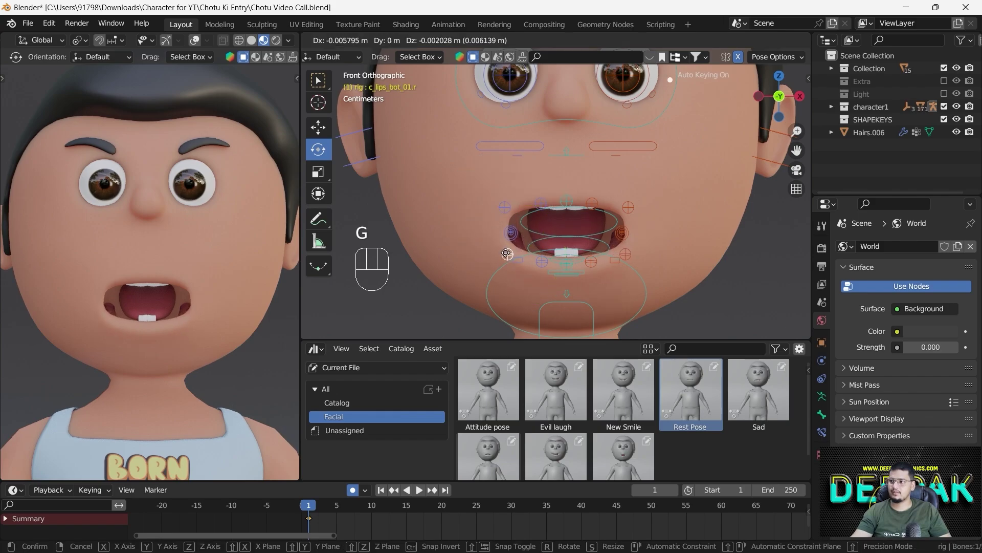
{"action": "left_click", "coordinate": [513, 255]}
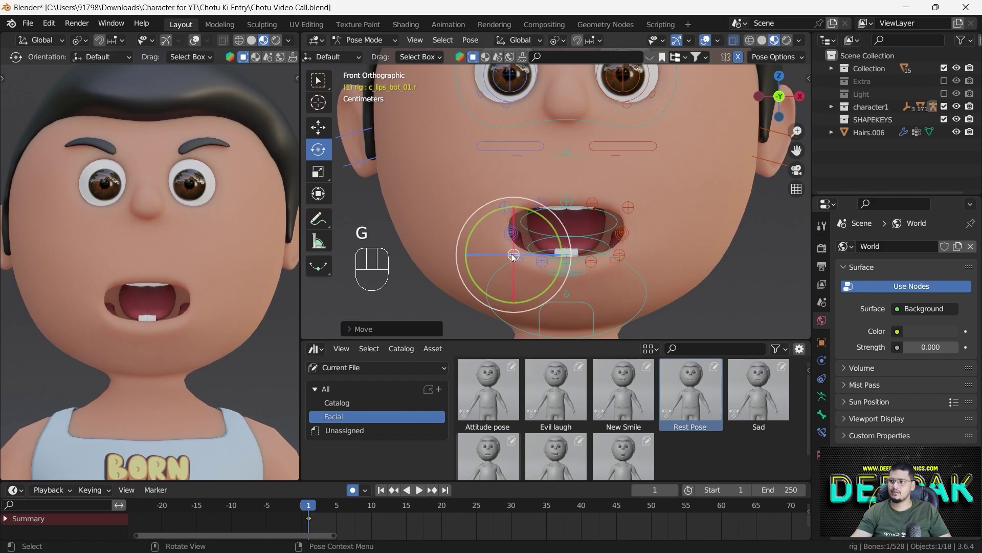
Lower the jaw control further along Z to open the mouth wider.
{"action": "left_click", "coordinate": [571, 306]}
{"action": "key", "text": "g"}
{"action": "key", "text": "z"}
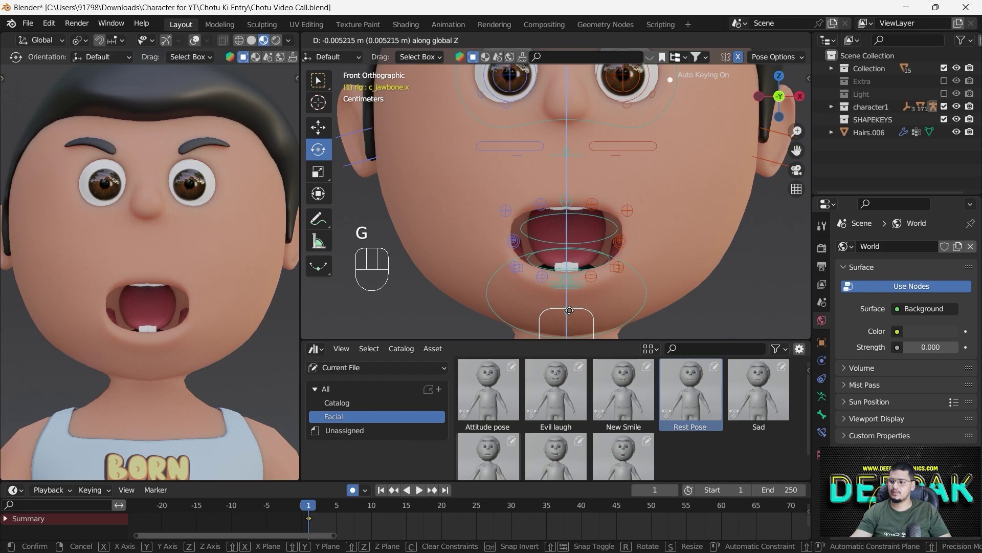
{"action": "left_click", "coordinate": [566, 259]}
Move the c_tong_02.x tongue control forward along Y until the tongue sticks out past the lips.
{"action": "middle_click_drag", "start_coordinate": [566, 260], "coordinate": [614, 277]}
{"action": "scroll", "coordinate": [614, 254], "scroll_direction": "up", "scroll_amount": 3}
{"action": "left_click", "coordinate": [618, 266]}
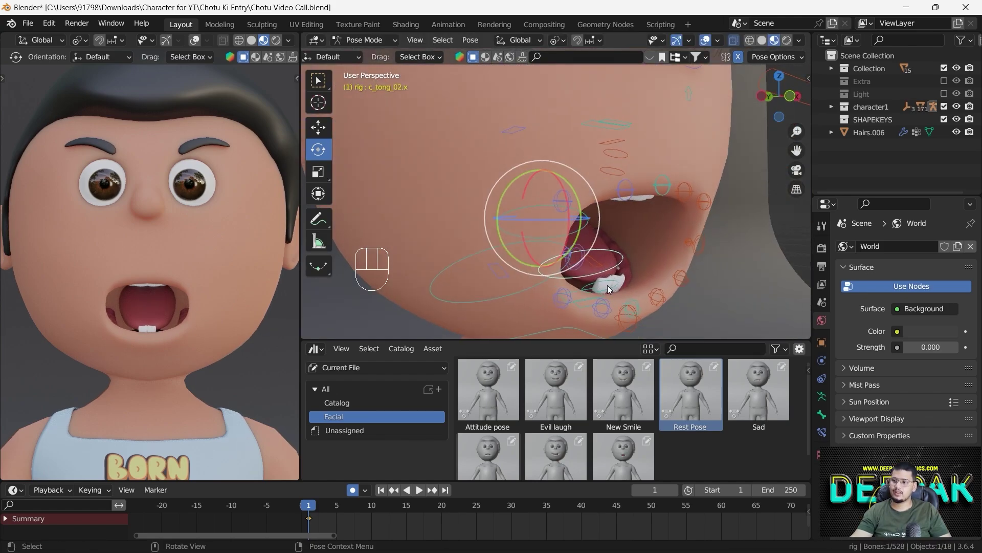
{"action": "key", "text": "g"}
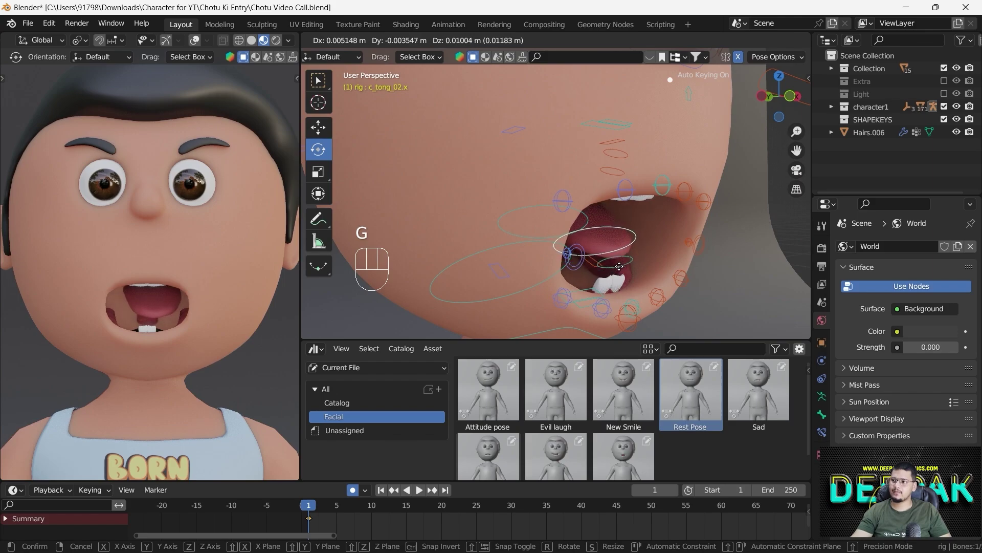
{"action": "key", "text": "y"}
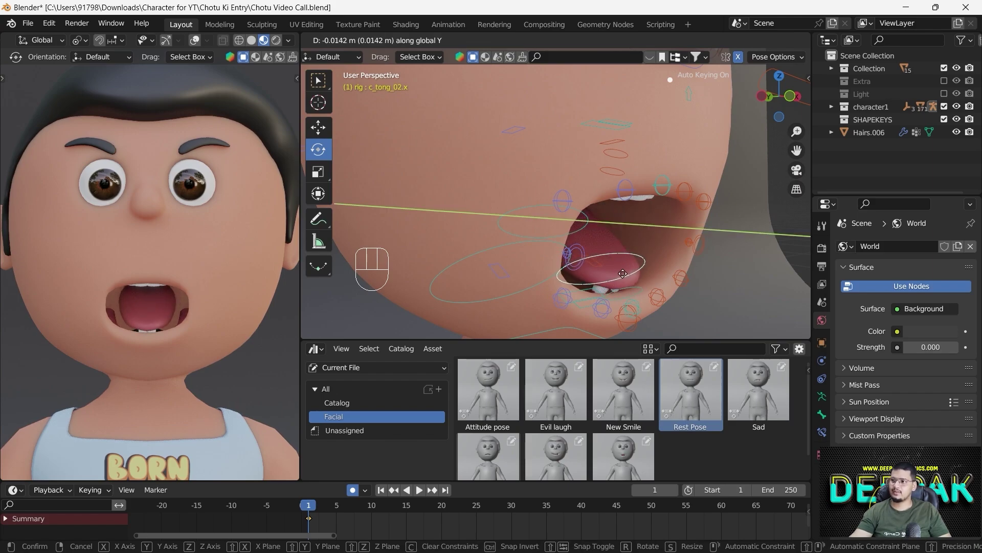
{"action": "left_click", "coordinate": [641, 305]}
{"action": "middle_click_drag", "start_coordinate": [639, 273], "coordinate": [523, 201]}
{"action": "key", "text": "g"}
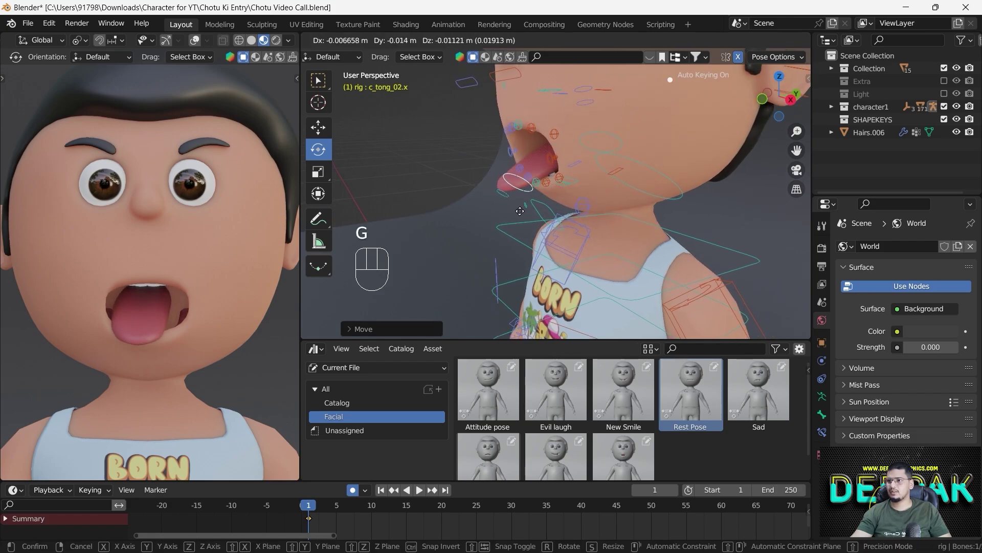
{"action": "key", "text": "y"}
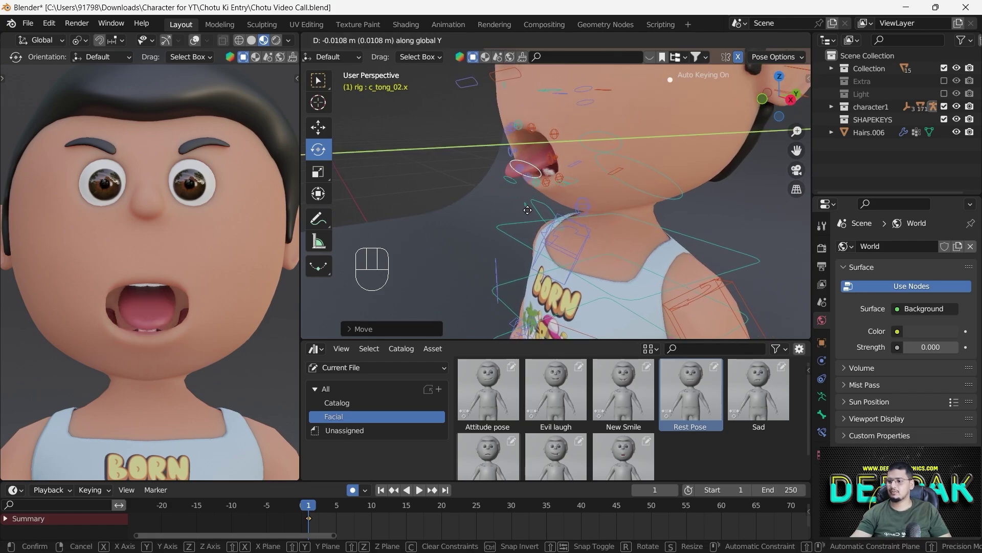
{"action": "left_click", "coordinate": [506, 228]}
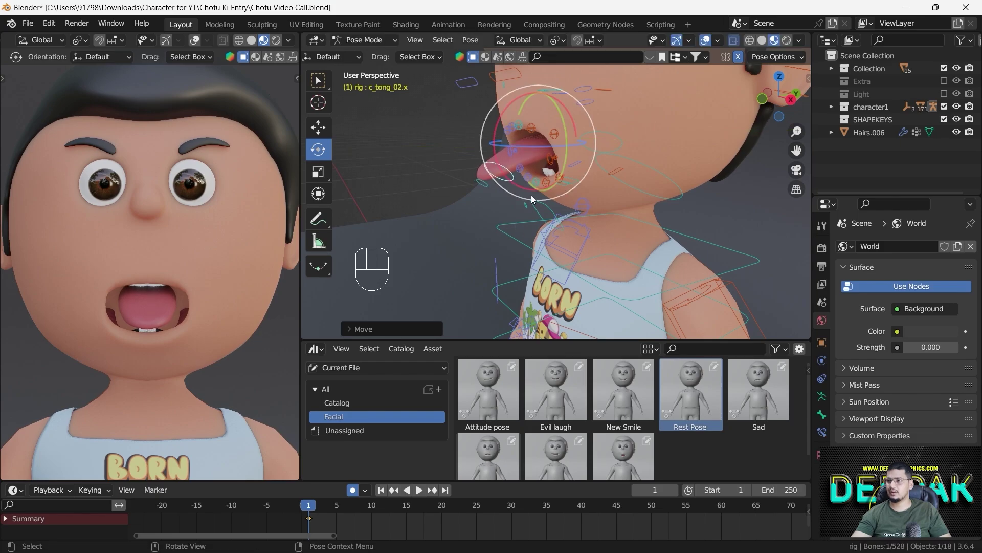
Rotate the tongue control downward and lower it slightly so the tongue hangs over the lower lip.
{"action": "middle_click_drag", "start_coordinate": [532, 196], "coordinate": [561, 169]}
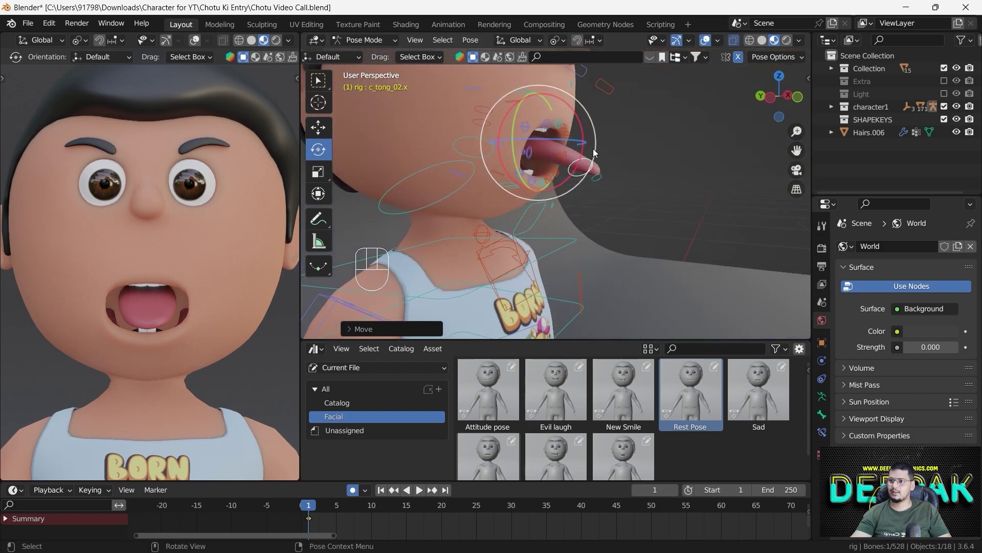
{"action": "key", "text": "r"}
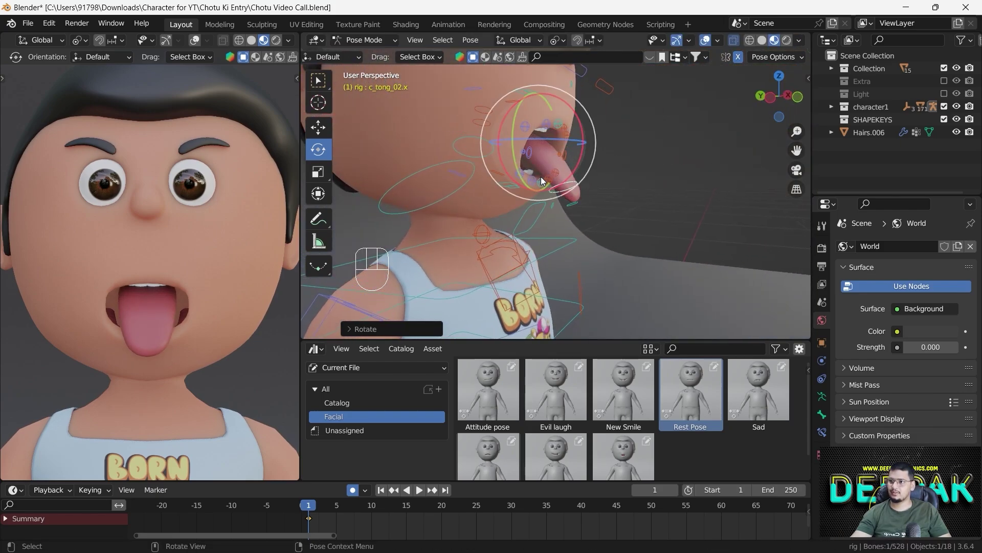
{"action": "left_click", "coordinate": [543, 176]}
{"action": "key", "text": "g"}
{"action": "left_click", "coordinate": [545, 189]}
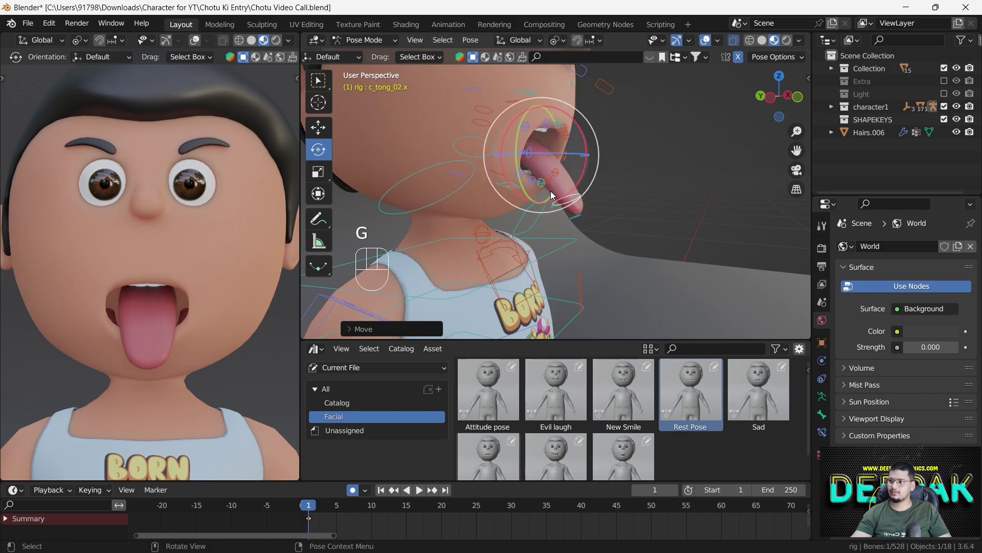
Select all rig controls and create a pose asset from the tongue-out expression in the Facial catalog.
{"action": "middle_click_drag", "start_coordinate": [550, 191], "coordinate": [539, 226]}
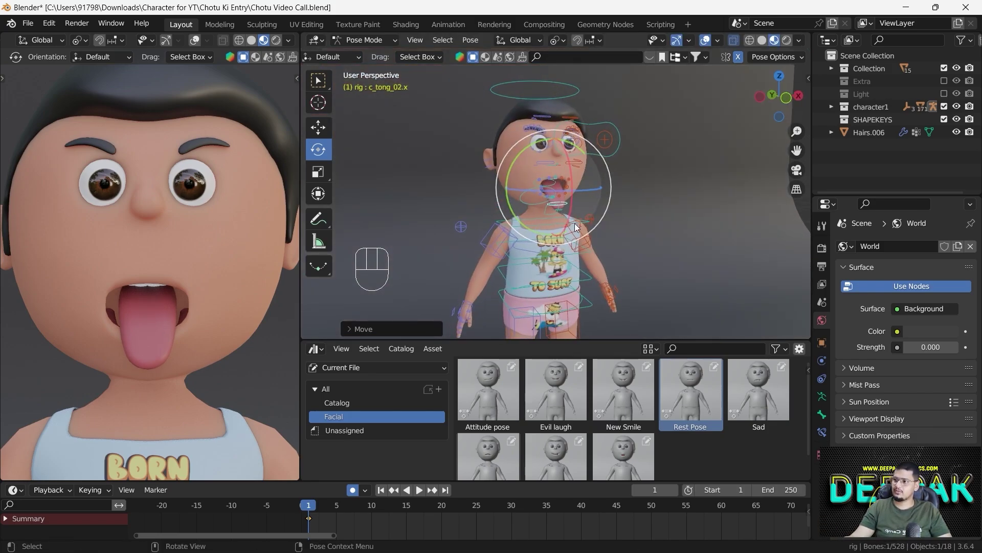
{"action": "key", "text": "a"}
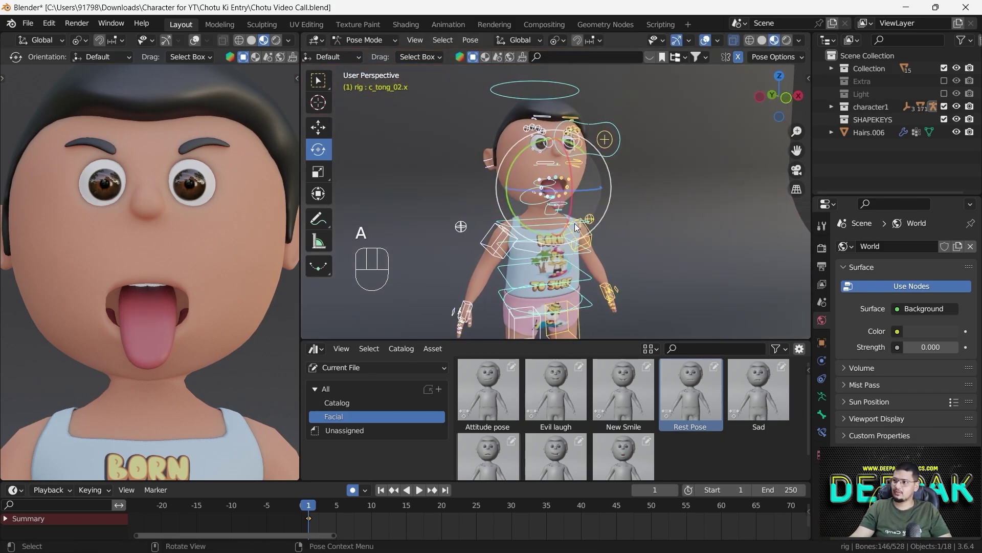
{"action": "left_click", "coordinate": [433, 349]}
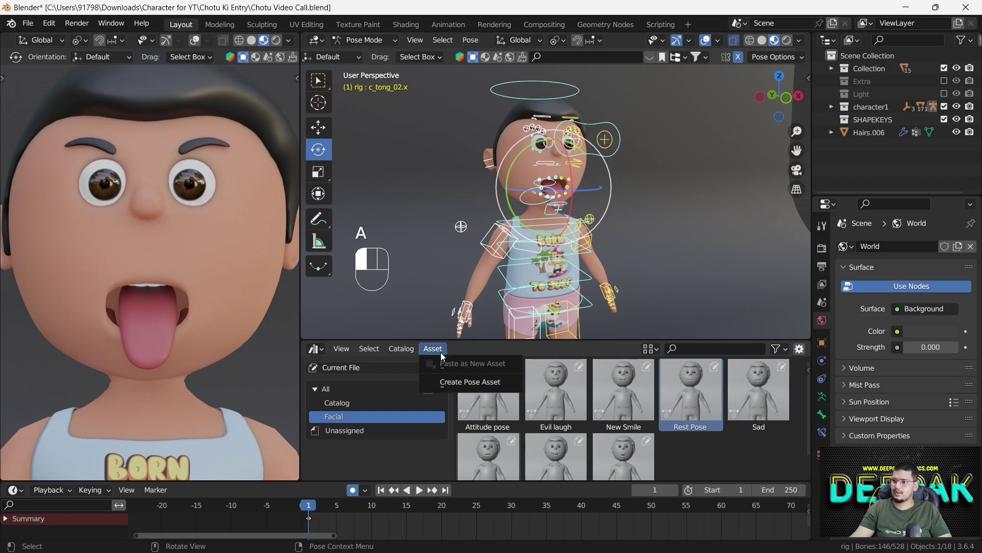
{"action": "left_click", "coordinate": [455, 381]}
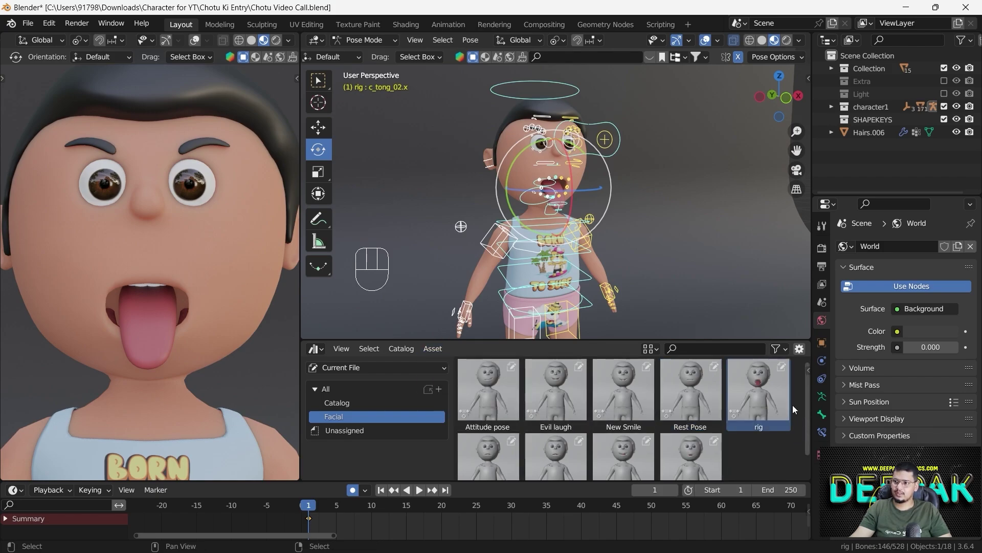
Rename the new pose asset as Open Mouth and hide the asset details.
{"action": "key", "text": "n"}
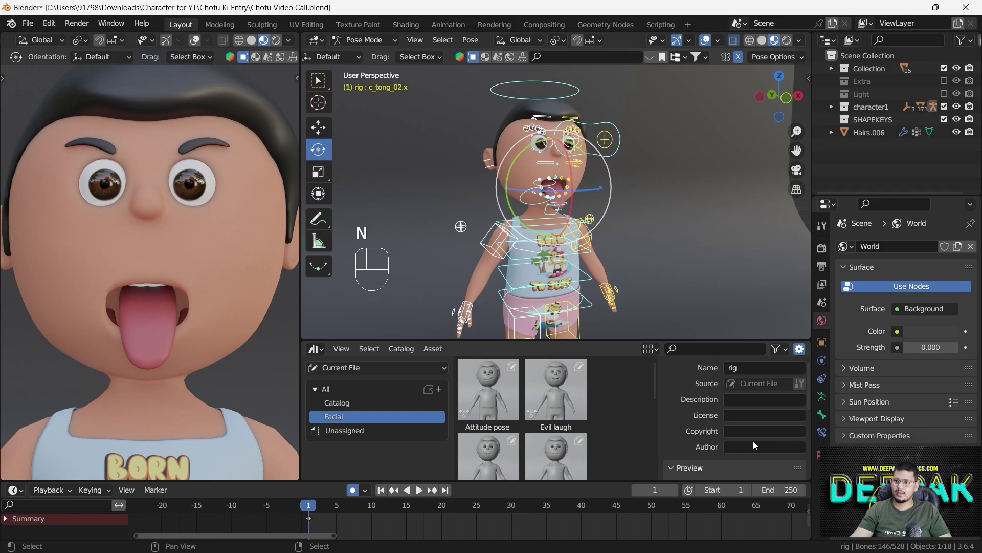
{"action": "left_click", "coordinate": [752, 362]}
{"action": "type", "text": "Open"}
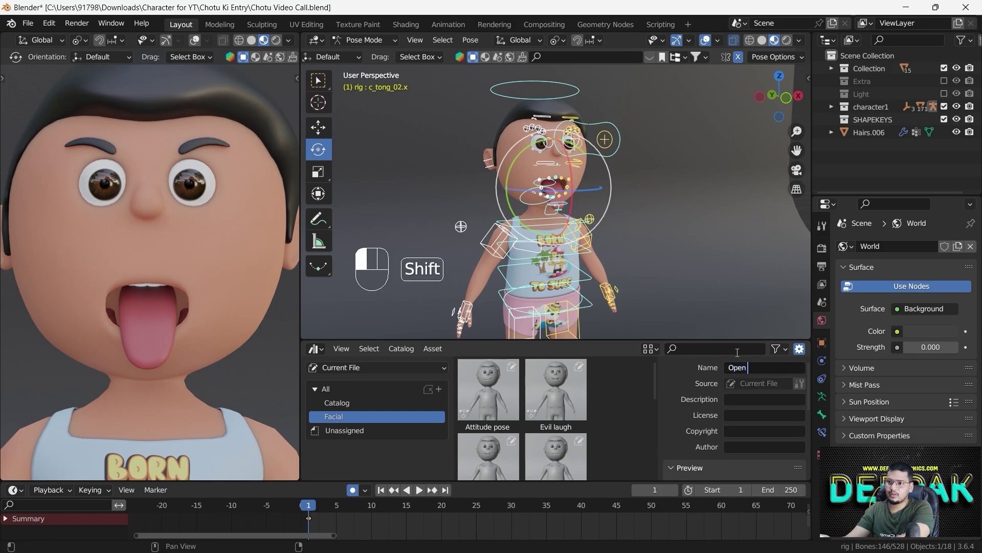
{"action": "type", "text": " Moun"}
{"action": "key", "text": "BackSpace"}
{"action": "key", "text": "BackSpace"}
{"action": "type", "text": "uth"}
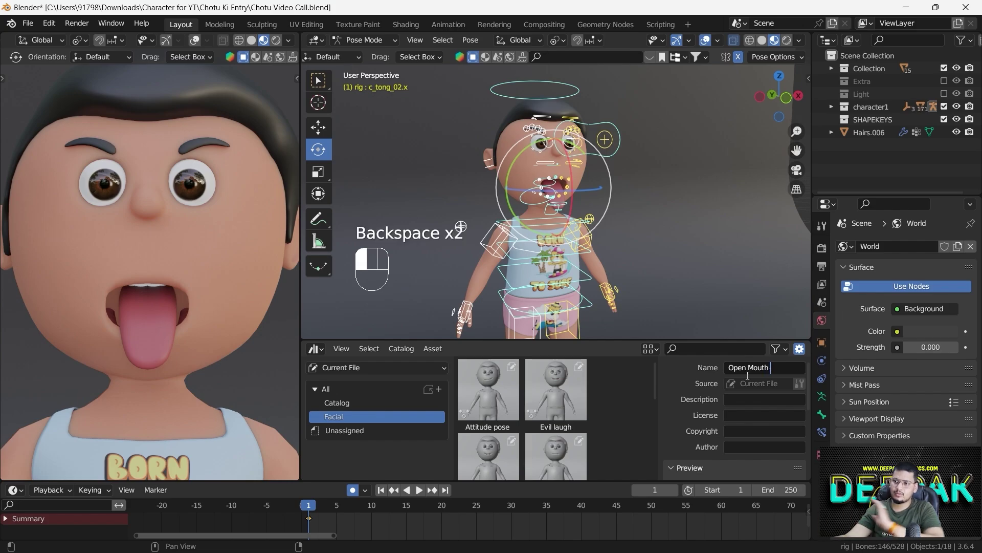
{"action": "left_click", "coordinate": [618, 390]}
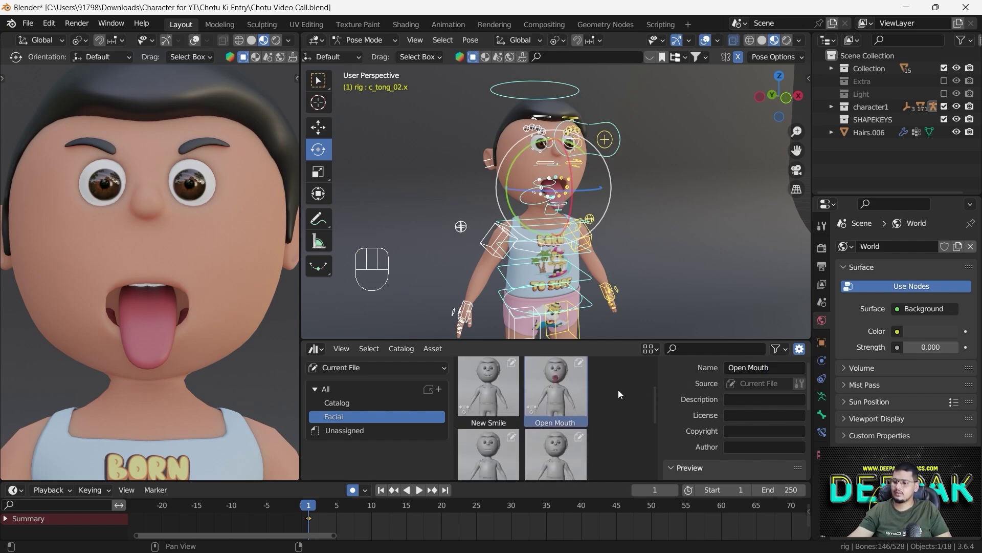
{"action": "key", "text": "n"}
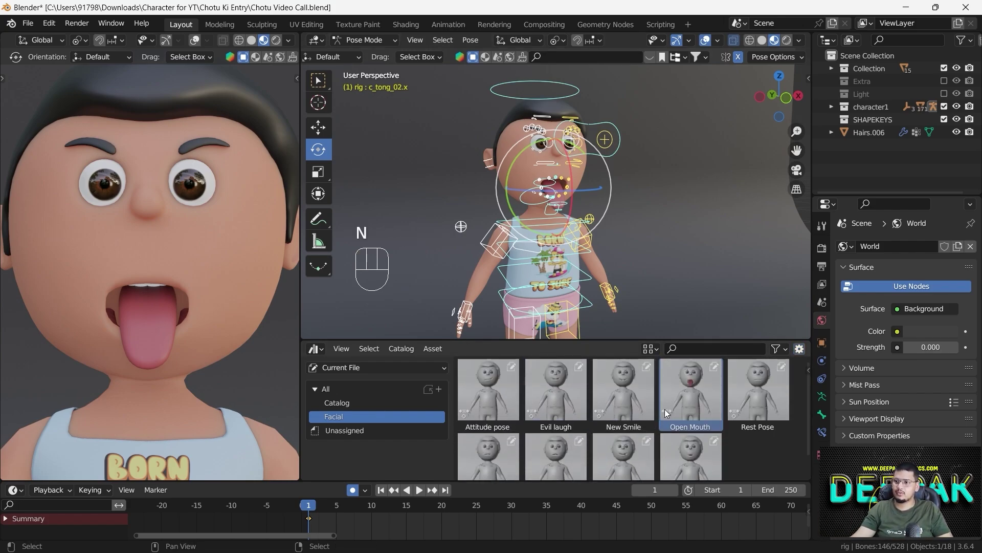
Apply the Open Mouth pose to the face, then return the face to Rest Pose.
{"action": "double_click", "coordinate": [696, 403]}
{"action": "left_click", "coordinate": [756, 394]}
{"action": "double_click", "coordinate": [756, 394]}
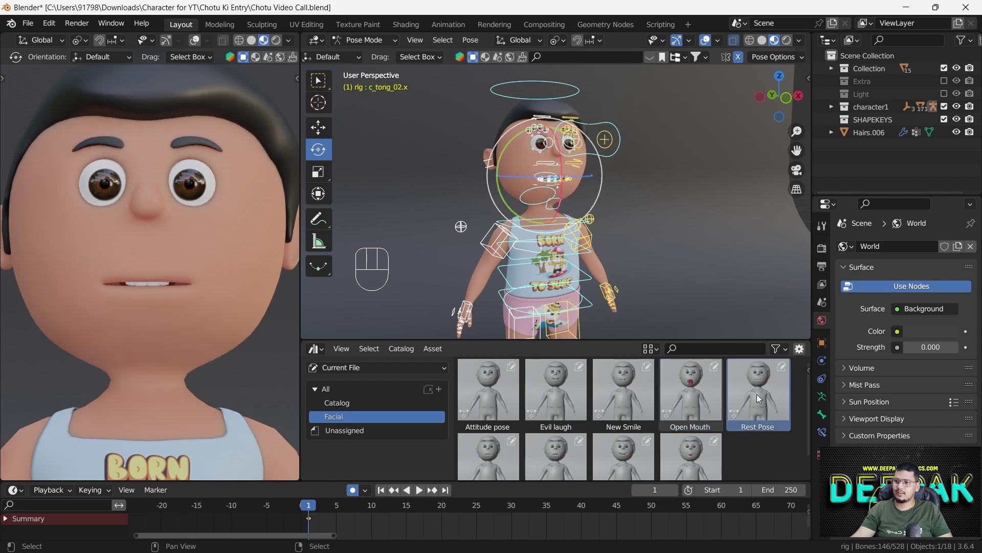
Try blending the Open Mouth pose onto the resting face at partial strength, then cancel the blend.
{"action": "left_click", "coordinate": [691, 392], "text": "ctrl"}
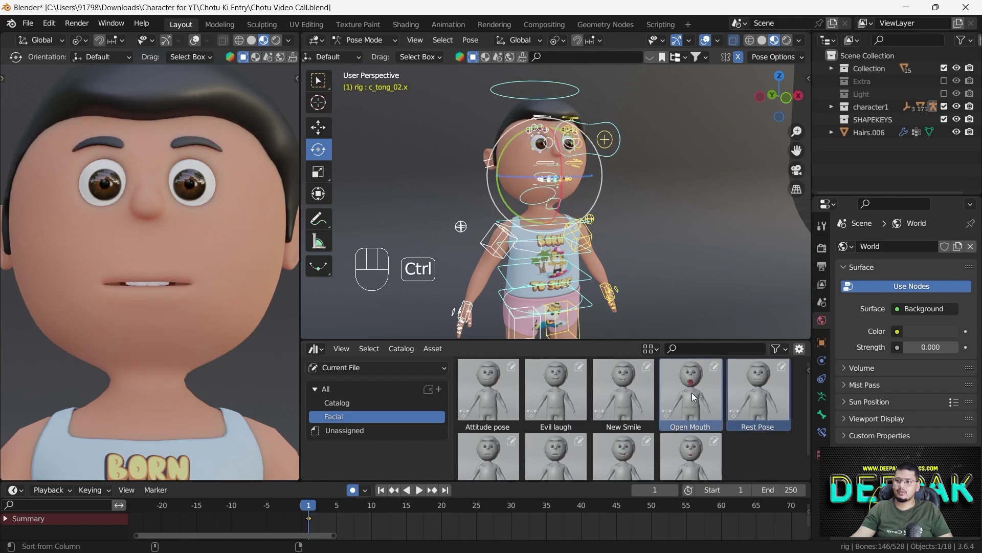
{"action": "right_click", "coordinate": [691, 392]}
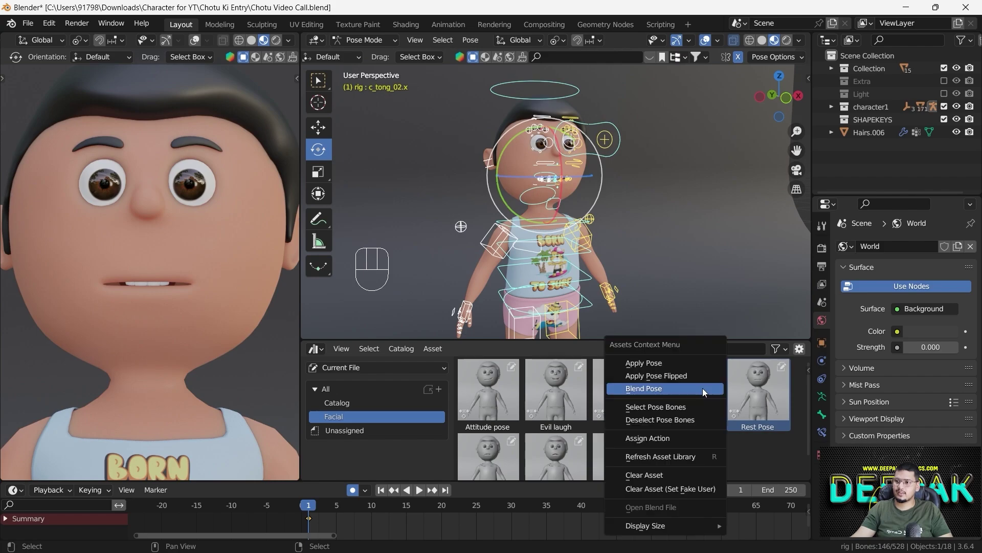
{"action": "left_click", "coordinate": [650, 388]}
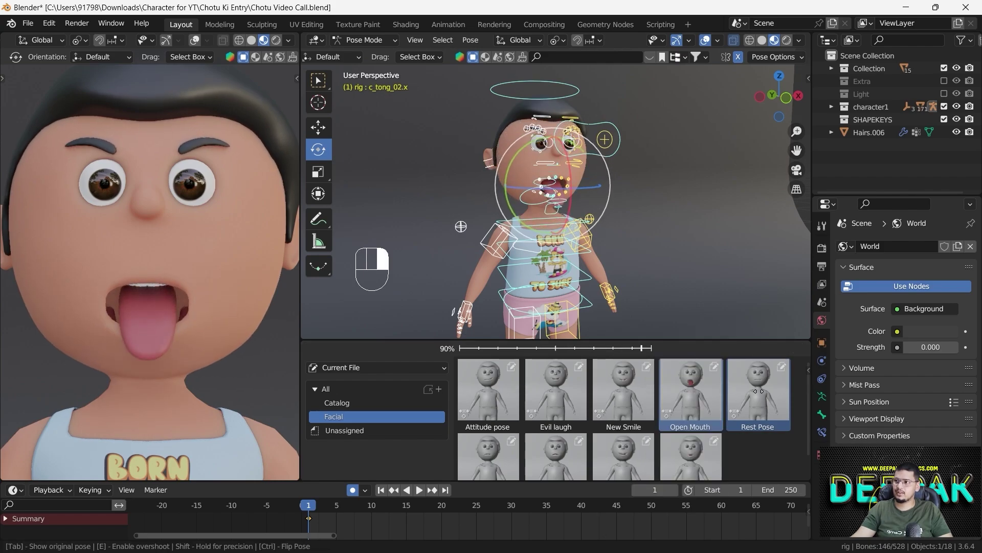
{"action": "right_click", "coordinate": [549, 391]}
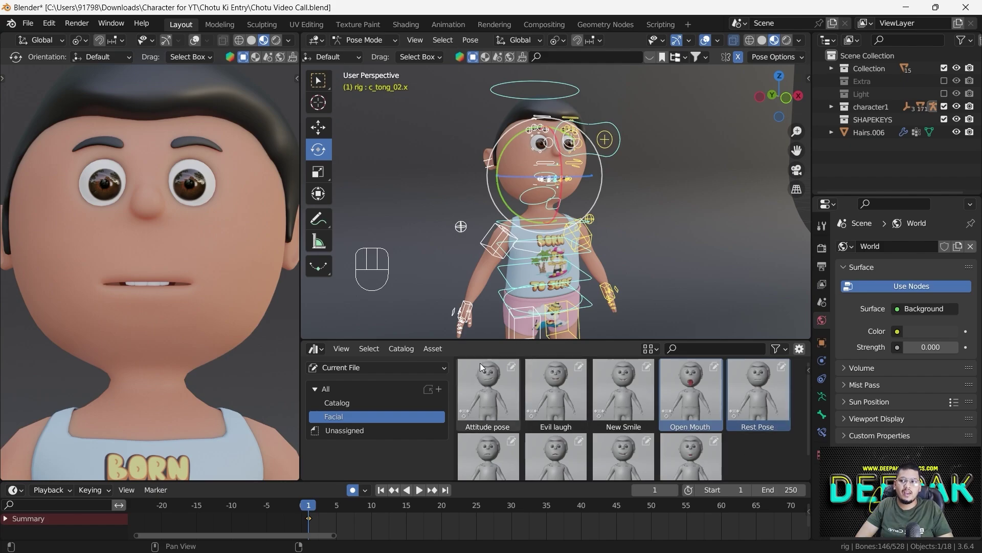
Frame the character's head in the camera view and apply the Open Mouth pose to the face.
{"action": "scroll", "coordinate": [153, 230], "scroll_direction": "down", "scroll_amount": 1}
{"action": "scroll", "coordinate": [153, 229], "scroll_direction": "down", "scroll_amount": 5}
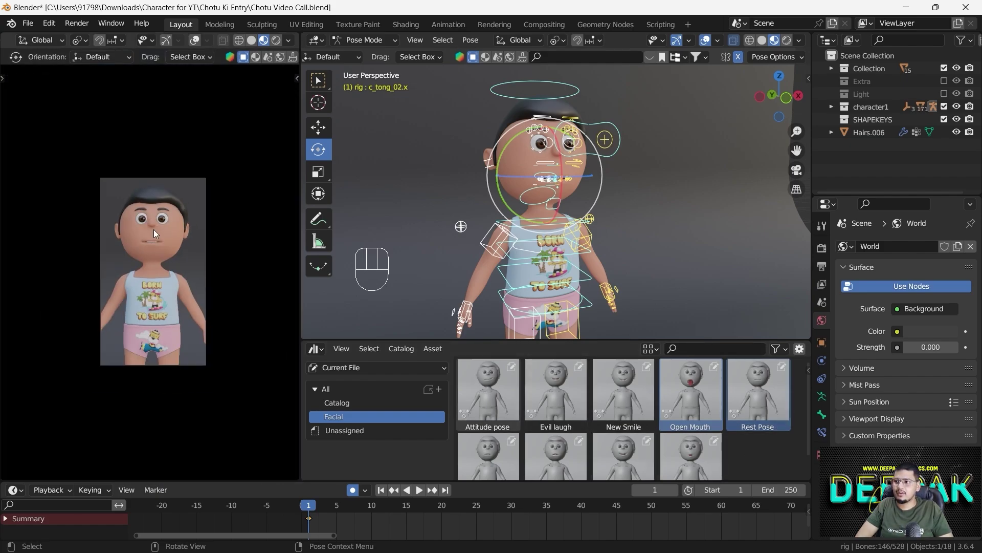
{"action": "scroll", "coordinate": [179, 204], "scroll_direction": "up", "scroll_amount": 2}
{"action": "scroll", "coordinate": [124, 219], "scroll_direction": "up", "scroll_amount": 4}
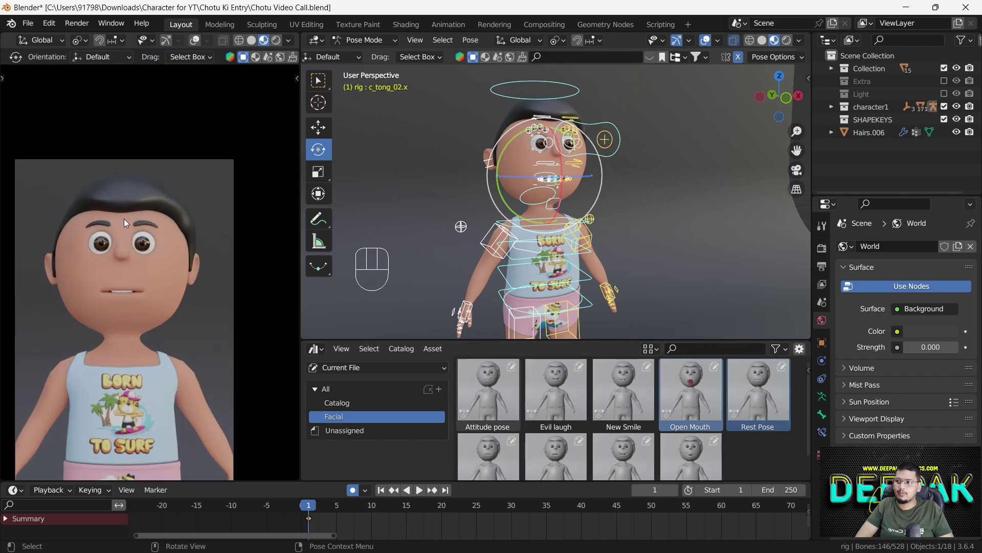
{"action": "middle_click_drag", "start_coordinate": [123, 219], "coordinate": [156, 180], "text": "shift"}
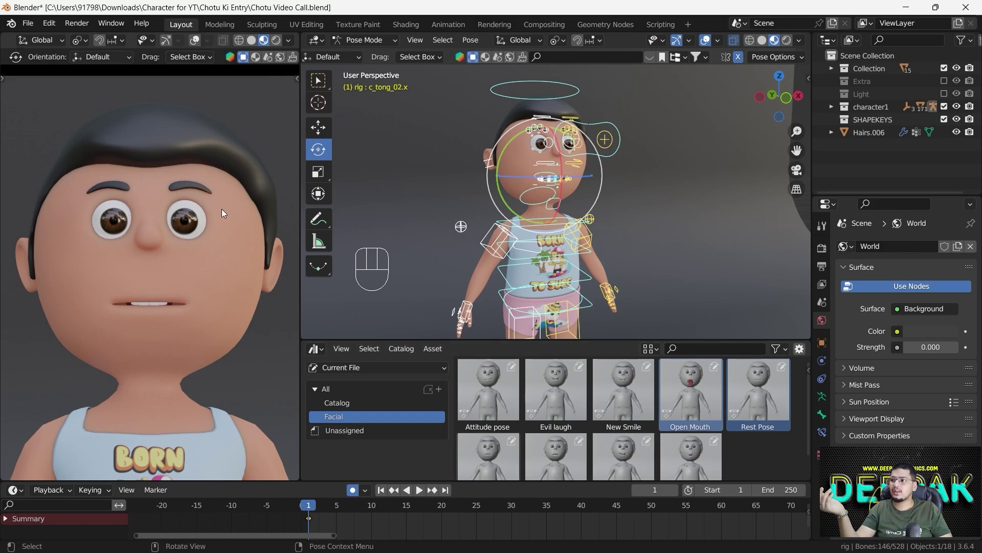
{"action": "double_click", "coordinate": [697, 405]}
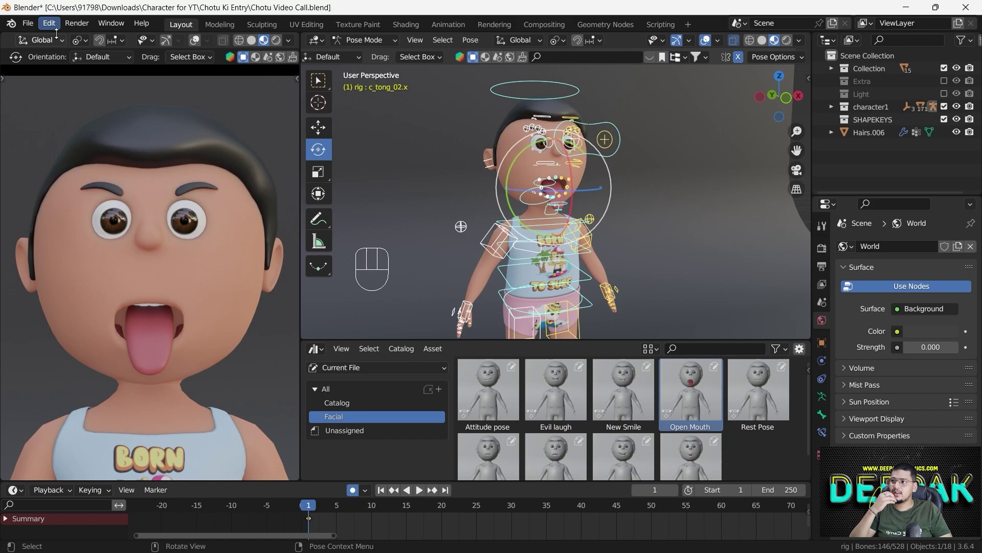
Try a viewport render of the tongue-out face and check the camera view's overlay and gizmo display.
{"action": "scroll", "coordinate": [41, 41], "scroll_direction": "up", "scroll_amount": 3}
{"action": "left_click", "coordinate": [115, 40]}
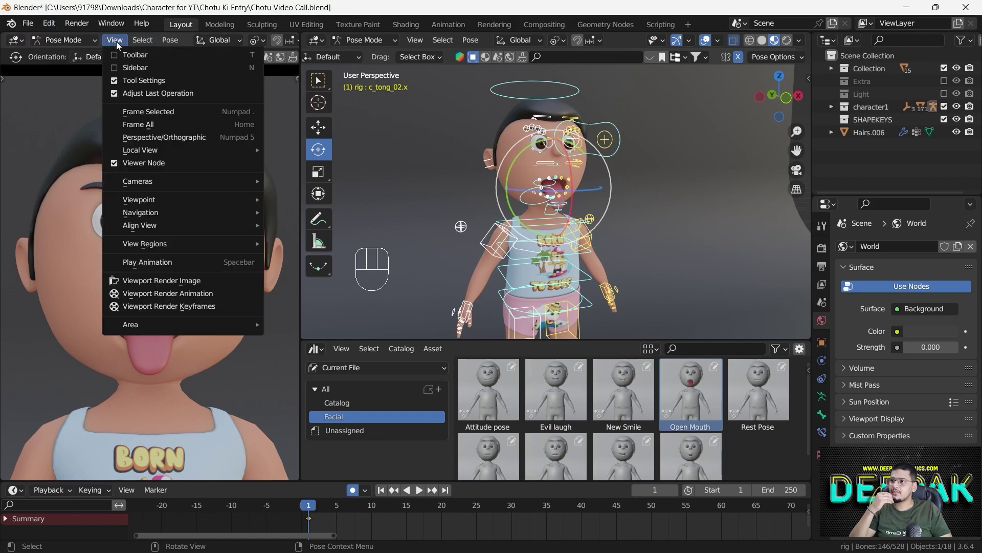
{"action": "left_click", "coordinate": [170, 281]}
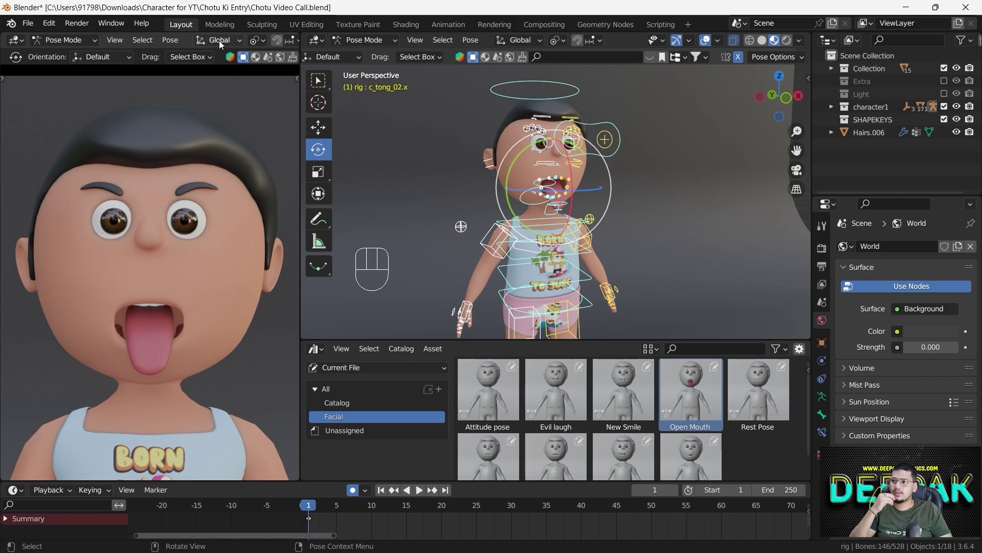
{"action": "scroll", "coordinate": [219, 41], "scroll_direction": "down", "scroll_amount": 5}
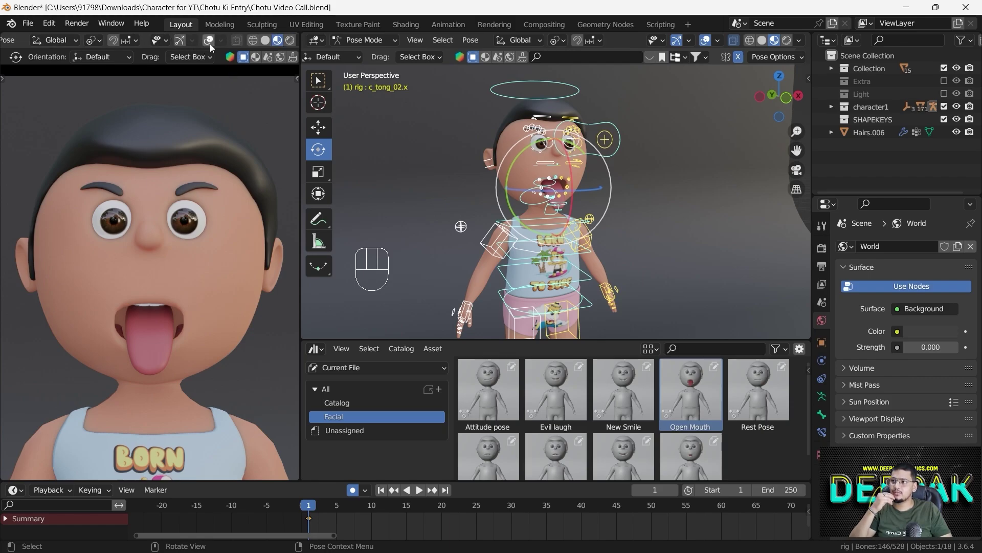
{"action": "left_click", "coordinate": [209, 42]}
{"action": "left_click", "coordinate": [209, 42]}
{"action": "left_click", "coordinate": [181, 40]}
{"action": "left_click", "coordinate": [180, 40]}
{"action": "scroll", "coordinate": [75, 41], "scroll_direction": "up", "scroll_amount": 5}
Render a still image of the camera viewport with the Open Mouth pose applied.
{"action": "left_click", "coordinate": [113, 40]}
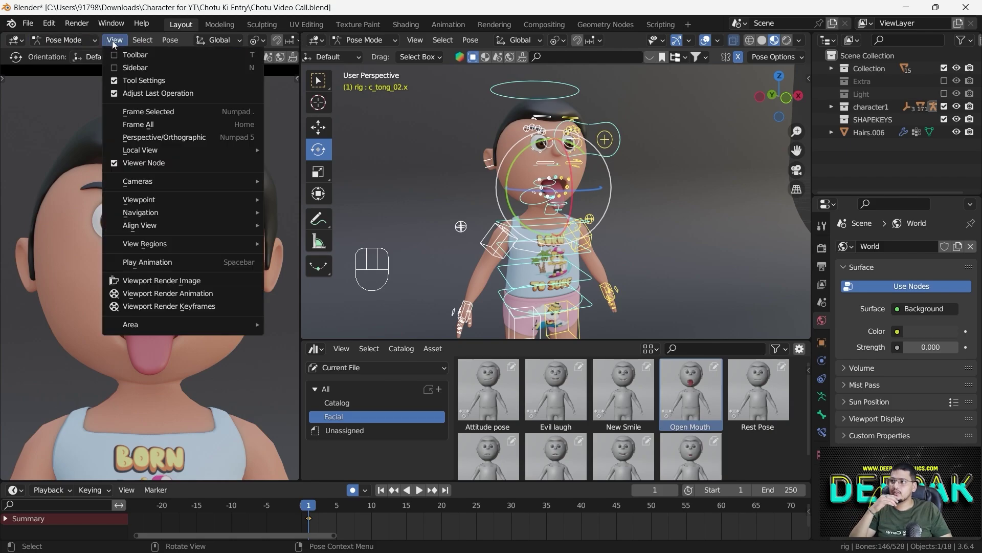
{"action": "left_click", "coordinate": [162, 283]}
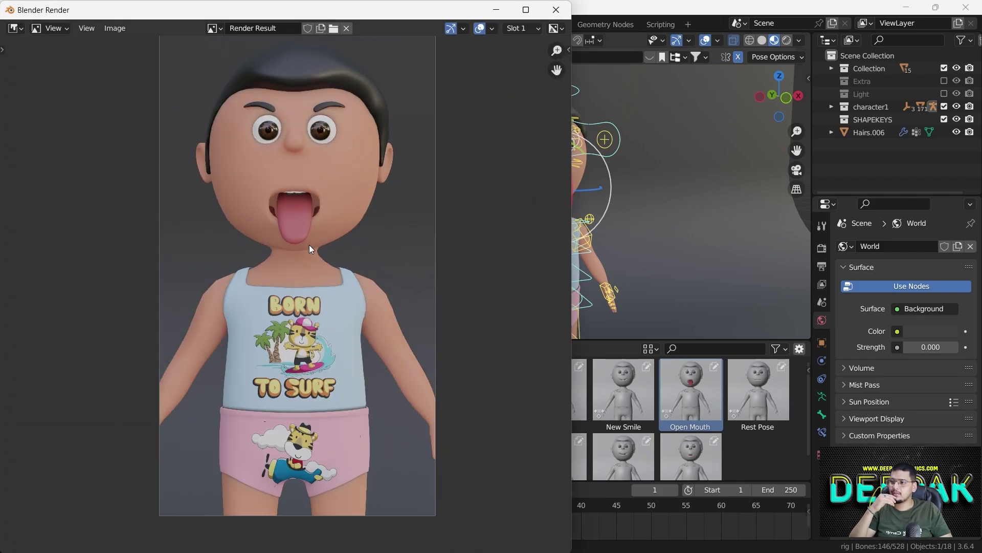
{"action": "middle_click_drag", "start_coordinate": [309, 249], "coordinate": [310, 277]}
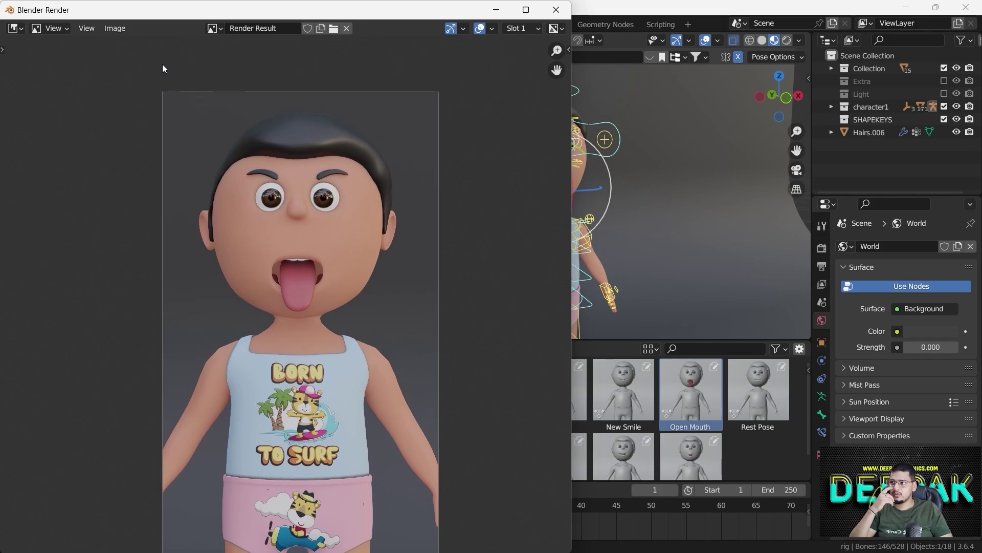
Save the rendered image as Open mouth.png in the Chotu Ki Entry folder and close the render window.
{"action": "left_click", "coordinate": [116, 28]}
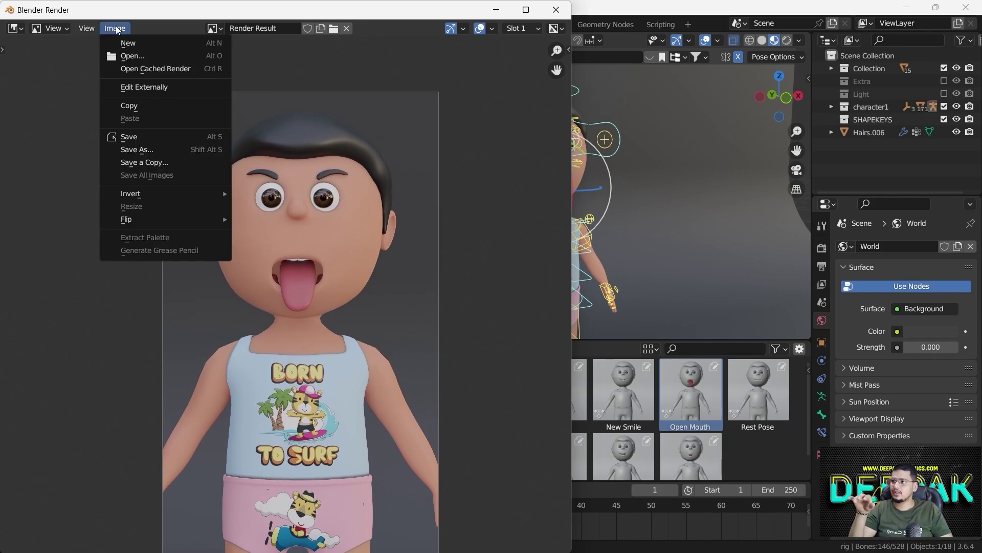
{"action": "left_click", "coordinate": [149, 148]}
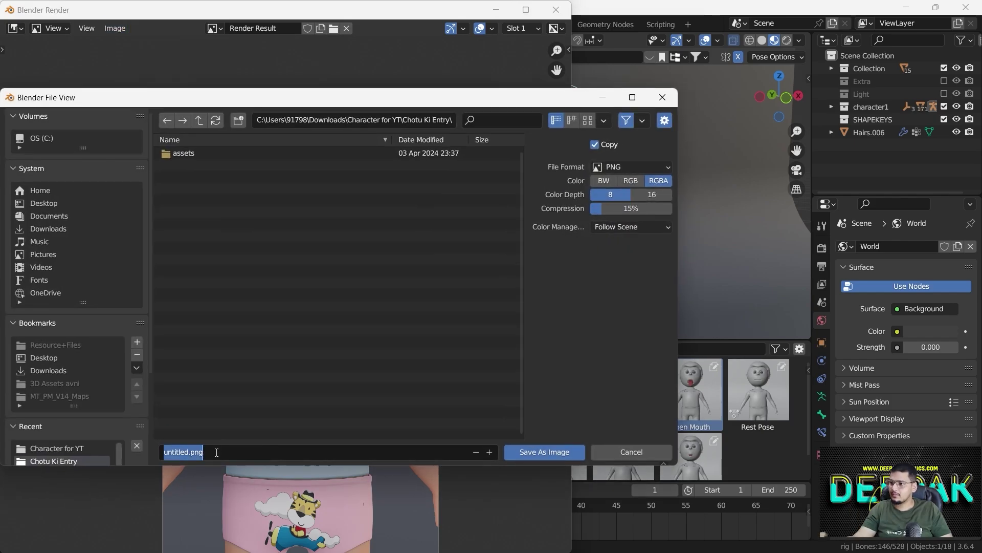
{"action": "type", "text": "tongue"}
{"action": "key", "text": "Return"}
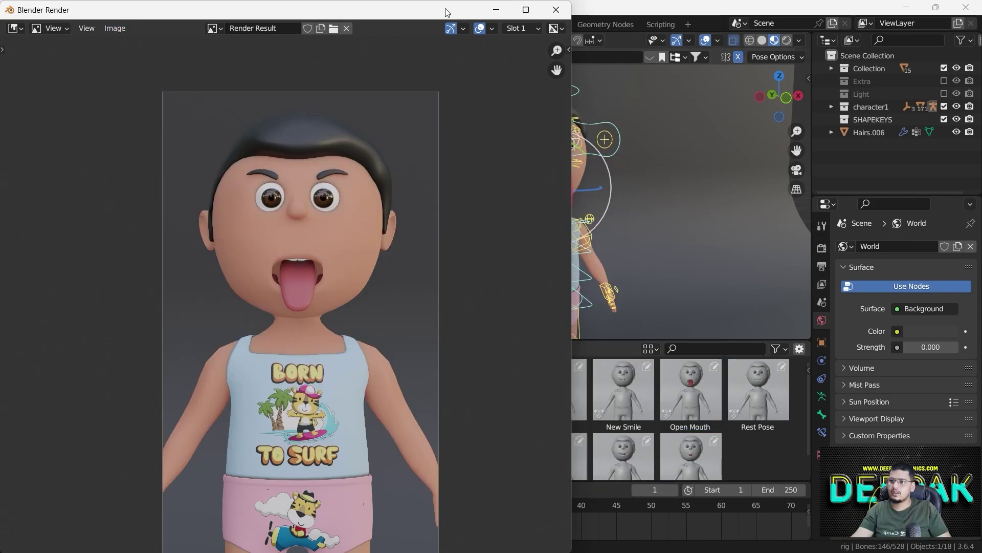
{"action": "left_click", "coordinate": [547, 15]}
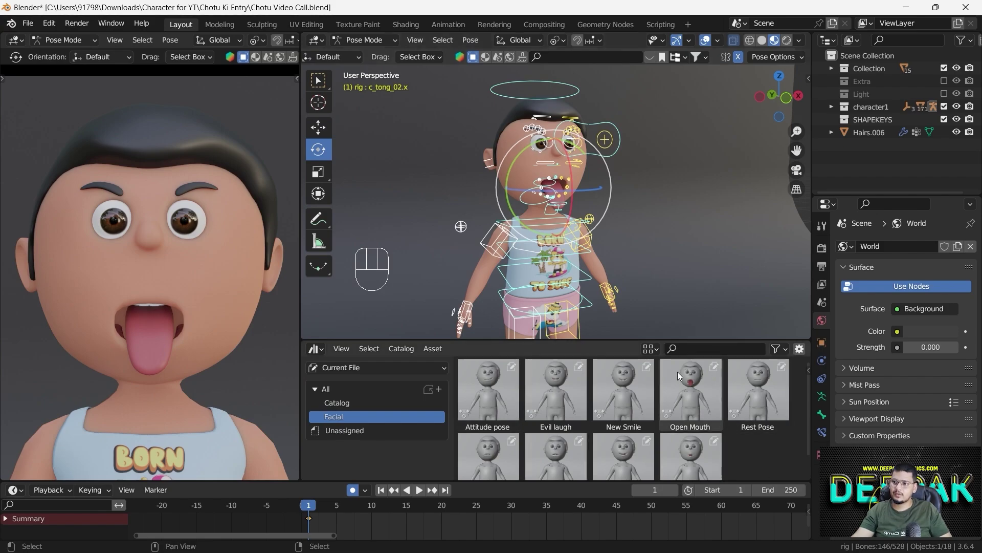
Show the Open Mouth pose asset's details down to its preview section.
{"action": "left_click", "coordinate": [690, 392]}
{"action": "key", "text": "n"}
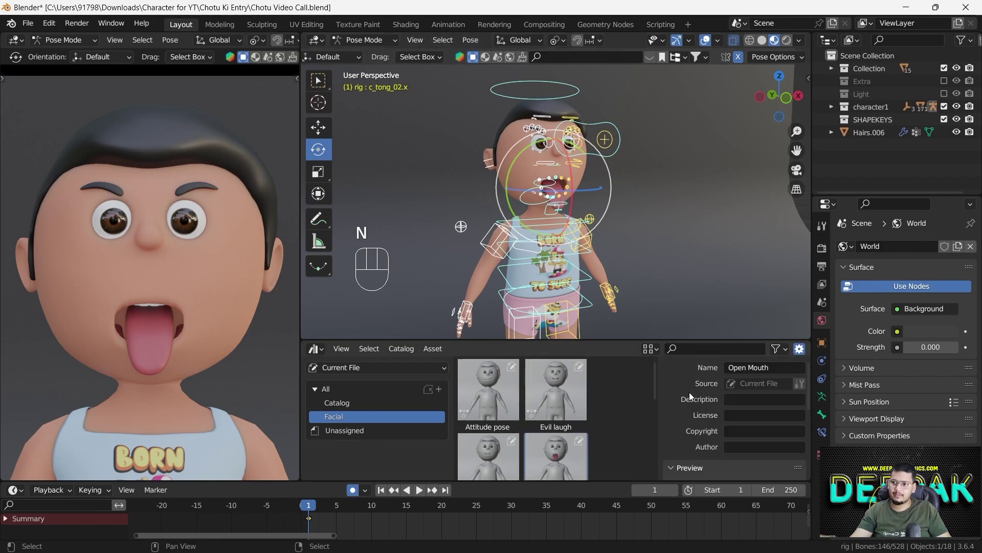
{"action": "scroll", "coordinate": [762, 394], "scroll_direction": "down", "scroll_amount": 5}
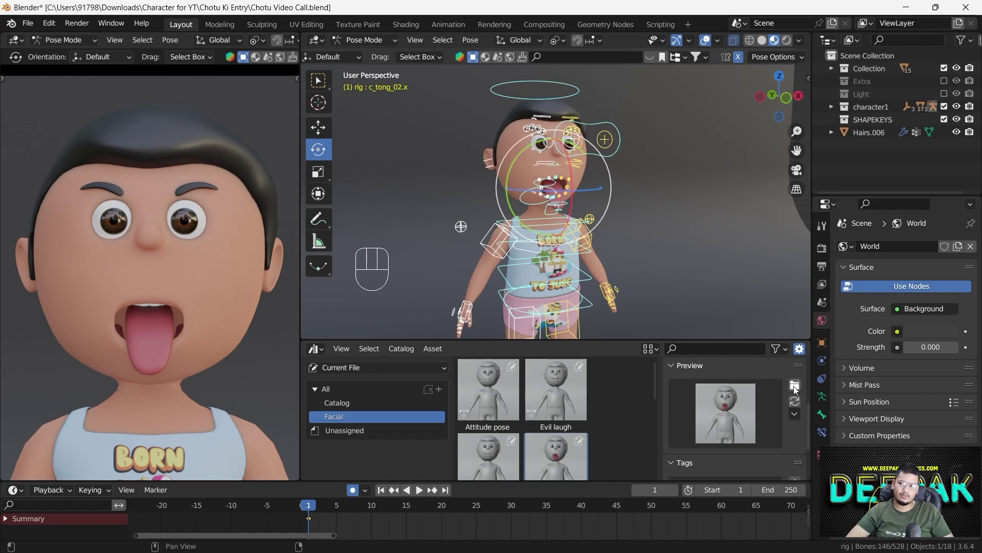
Try generating the Open Mouth asset's preview automatically and by rendering the active object.
{"action": "left_click", "coordinate": [798, 403]}
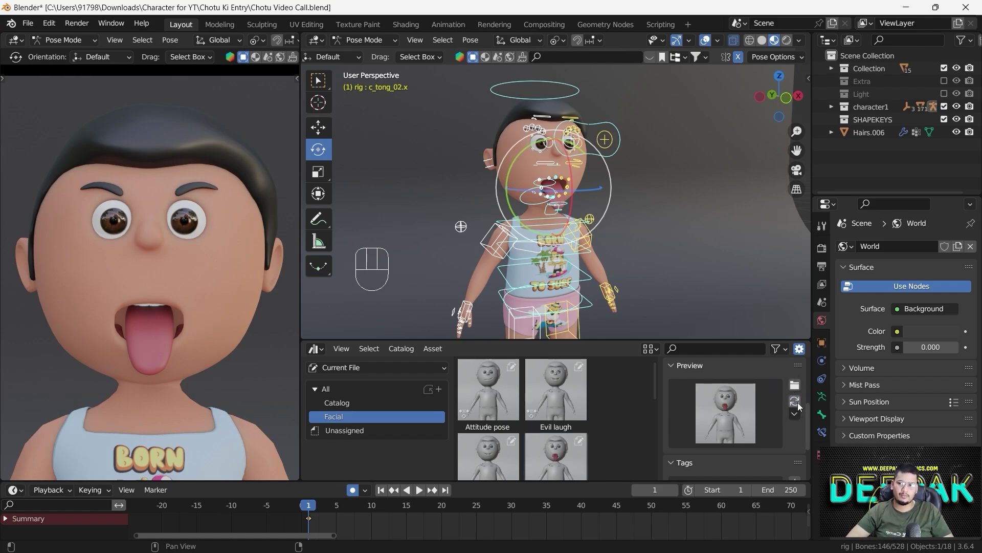
{"action": "left_click", "coordinate": [793, 414]}
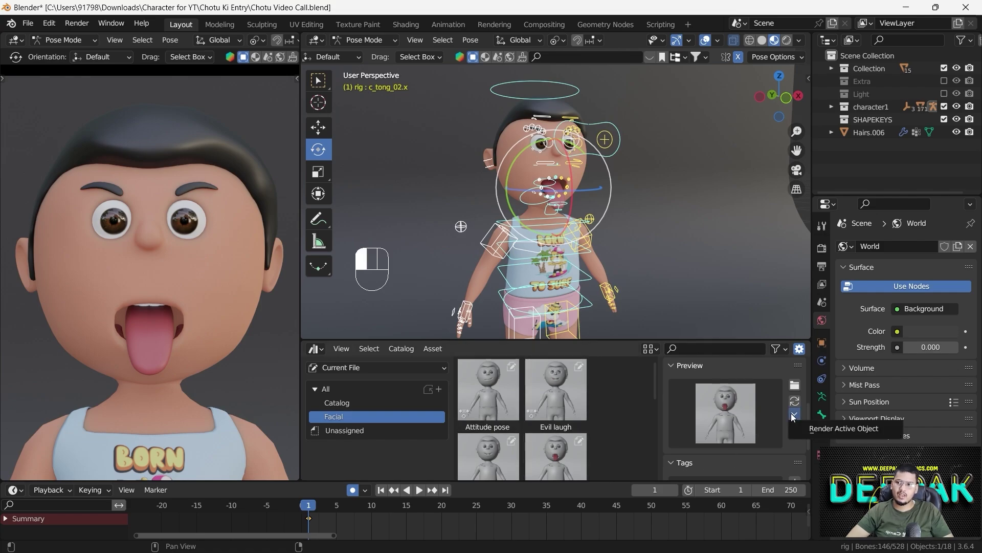
{"action": "left_click", "coordinate": [795, 418]}
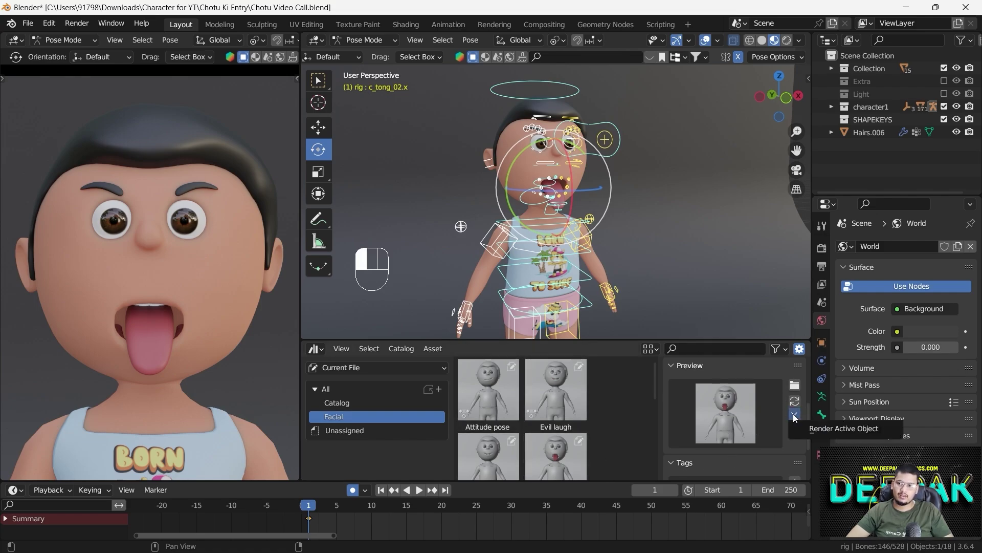
{"action": "left_click", "coordinate": [847, 429]}
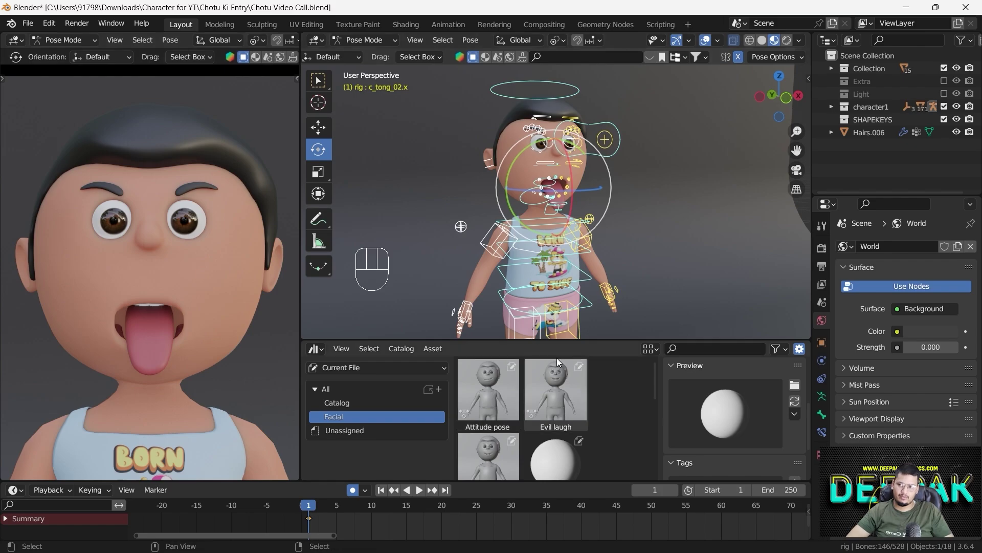
Load Open mouth.png as the Open Mouth asset's custom preview and hide the asset details.
{"action": "left_click", "coordinate": [795, 384]}
{"action": "left_click", "coordinate": [374, 163]}
{"action": "left_click", "coordinate": [721, 449]}
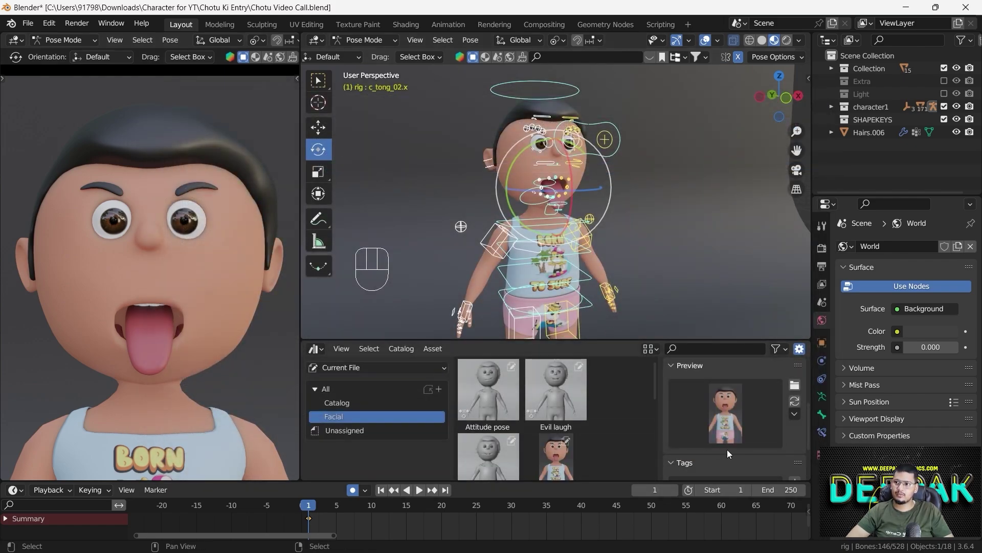
{"action": "scroll", "coordinate": [562, 434], "scroll_direction": "down", "scroll_amount": 2}
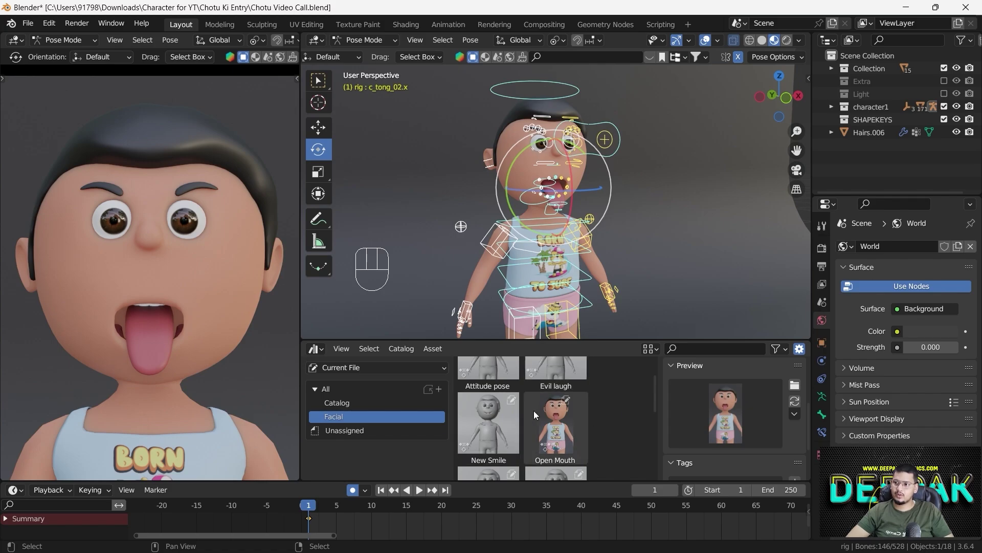
{"action": "scroll", "coordinate": [603, 425], "scroll_direction": "up", "scroll_amount": 2}
{"action": "key", "text": "n"}
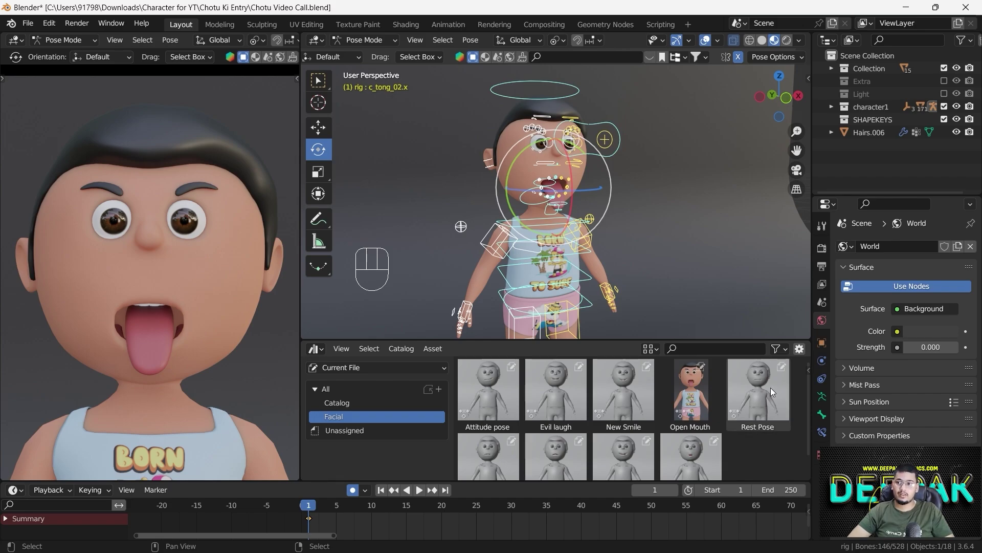
Apply the New Smile pose to the face and render a still image of the camera viewport.
{"action": "double_click", "coordinate": [610, 384]}
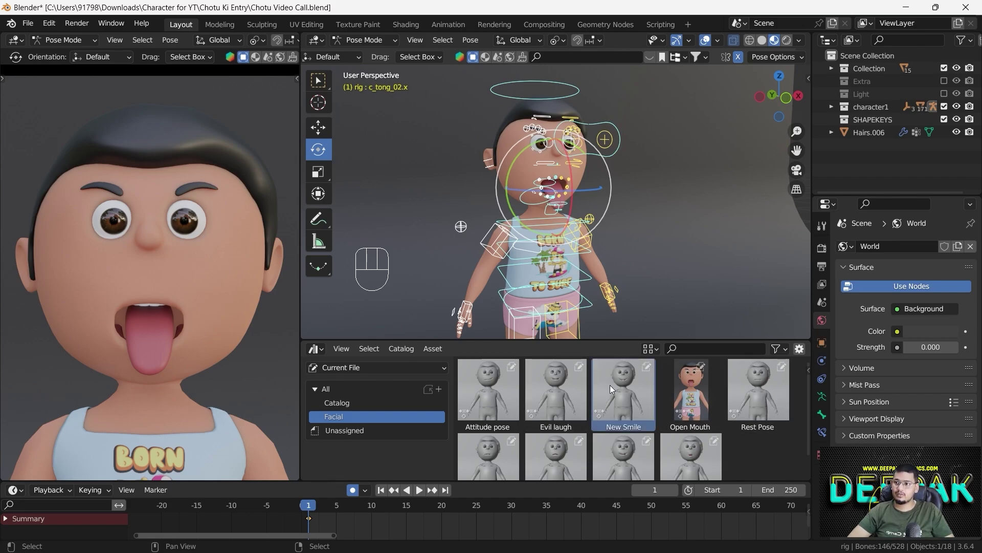
{"action": "left_click", "coordinate": [27, 24]}
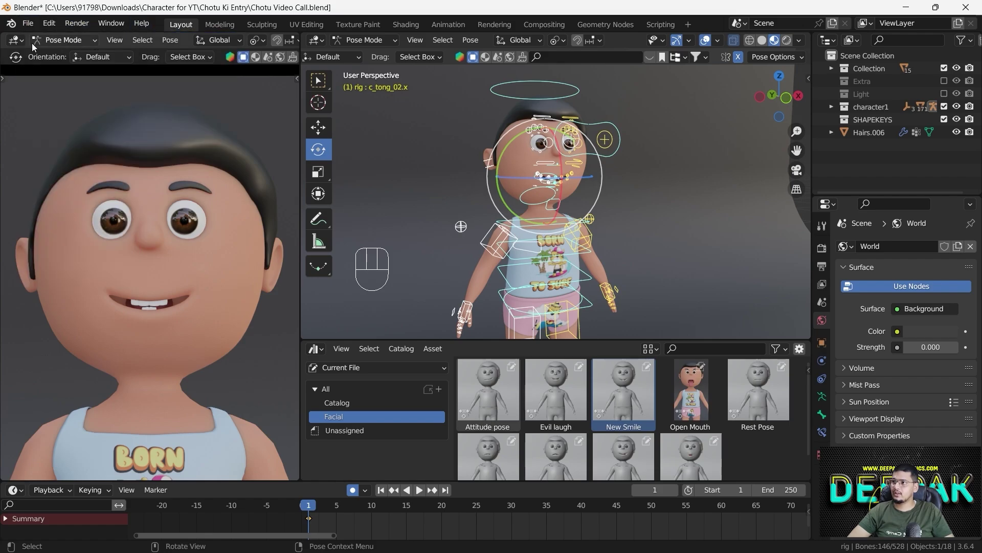
{"action": "scroll", "coordinate": [12, 54], "scroll_direction": "up", "scroll_amount": 2}
{"action": "scroll", "coordinate": [11, 56], "scroll_direction": "down", "scroll_amount": 3}
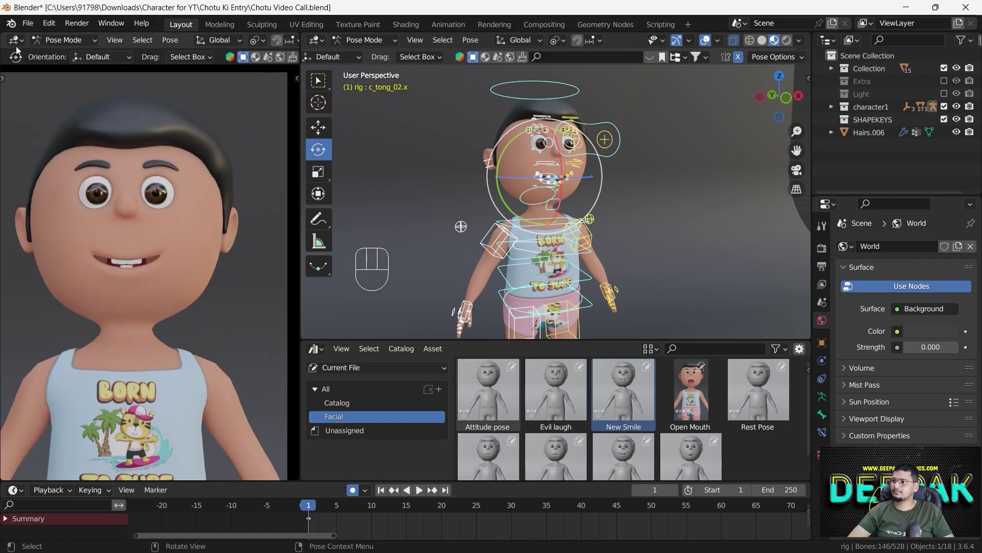
{"action": "scroll", "coordinate": [16, 47], "scroll_direction": "down", "scroll_amount": 1}
{"action": "left_click", "coordinate": [94, 39]}
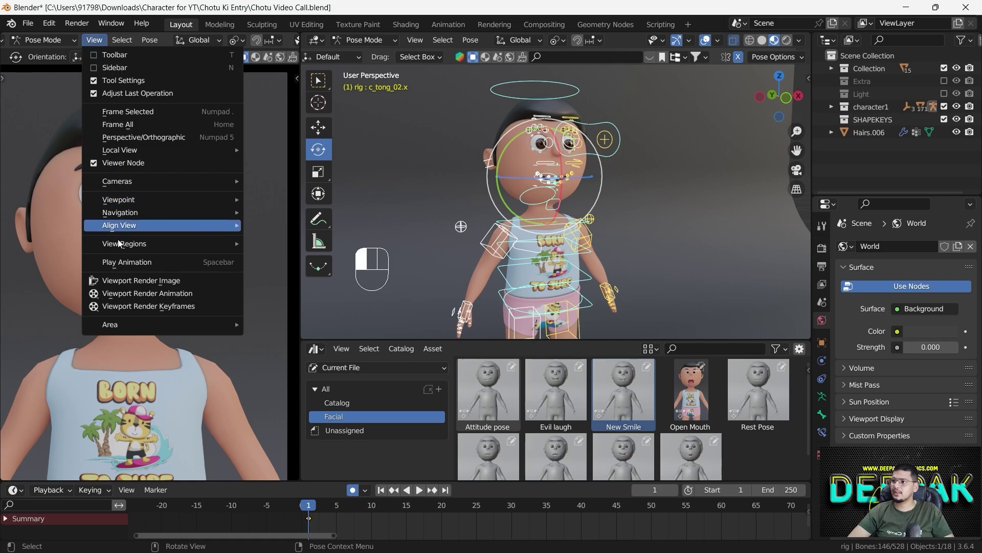
{"action": "left_click", "coordinate": [130, 286]}
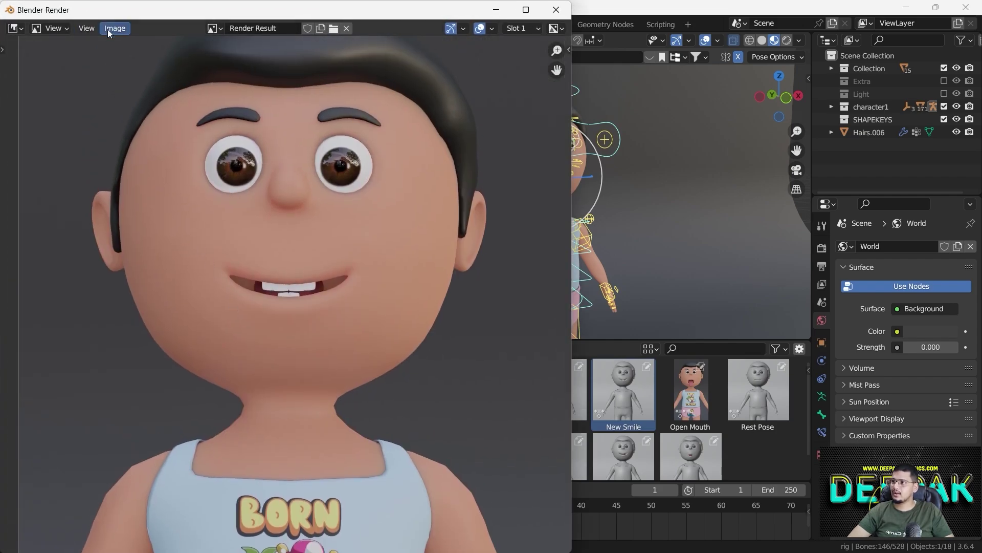
Save the New Smile render as Smile.png in the Chotu Ki Entry folder.
{"action": "left_click", "coordinate": [113, 28]}
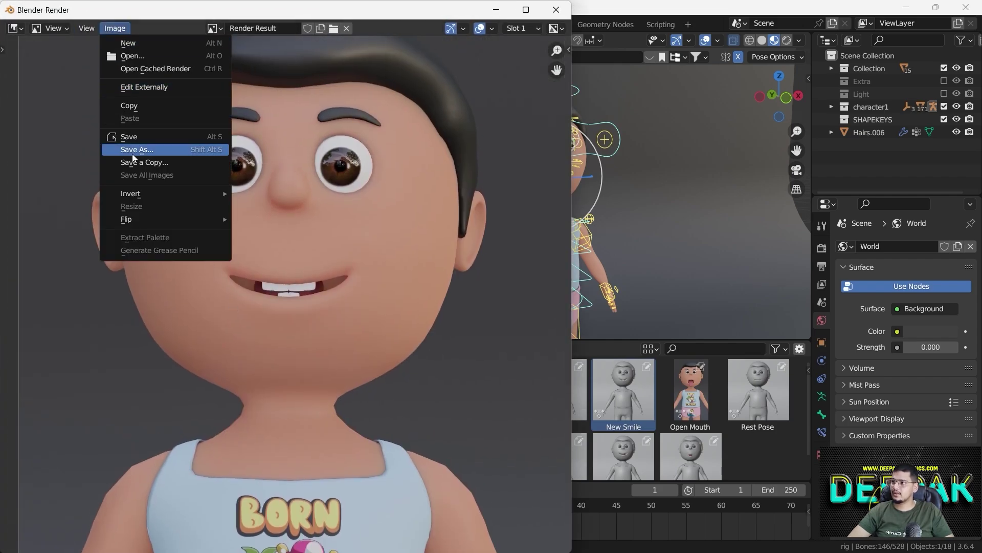
{"action": "left_click", "coordinate": [133, 150]}
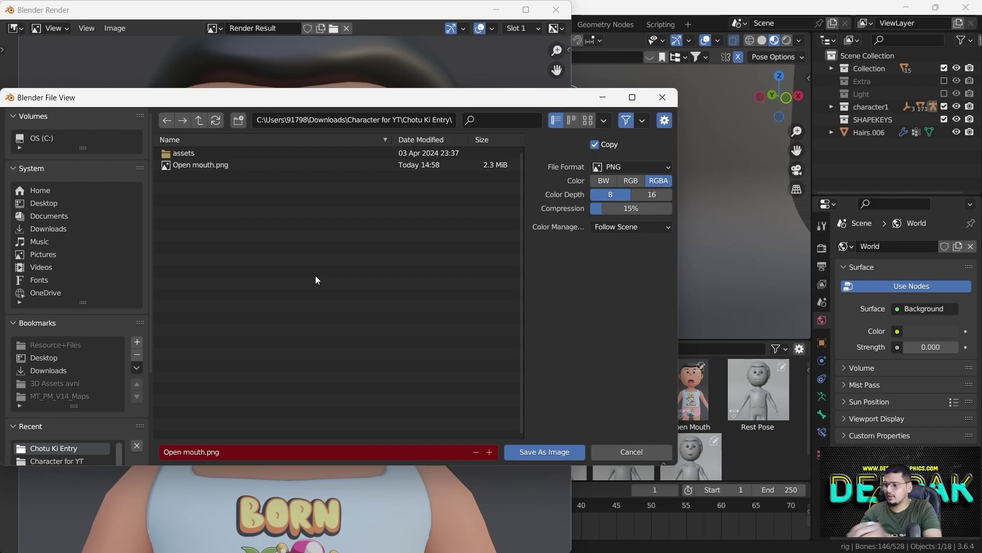
{"action": "left_click", "coordinate": [273, 458]}
{"action": "key", "text": "BackSpace"}
{"action": "type", "text": "Smile.png"}
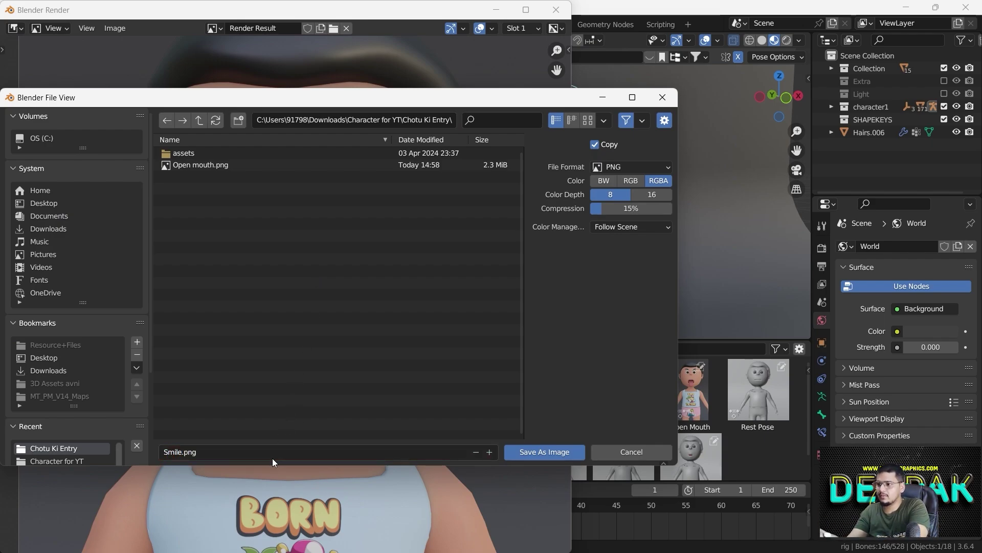
{"action": "key", "text": "Return"}
{"action": "left_click", "coordinate": [538, 452]}
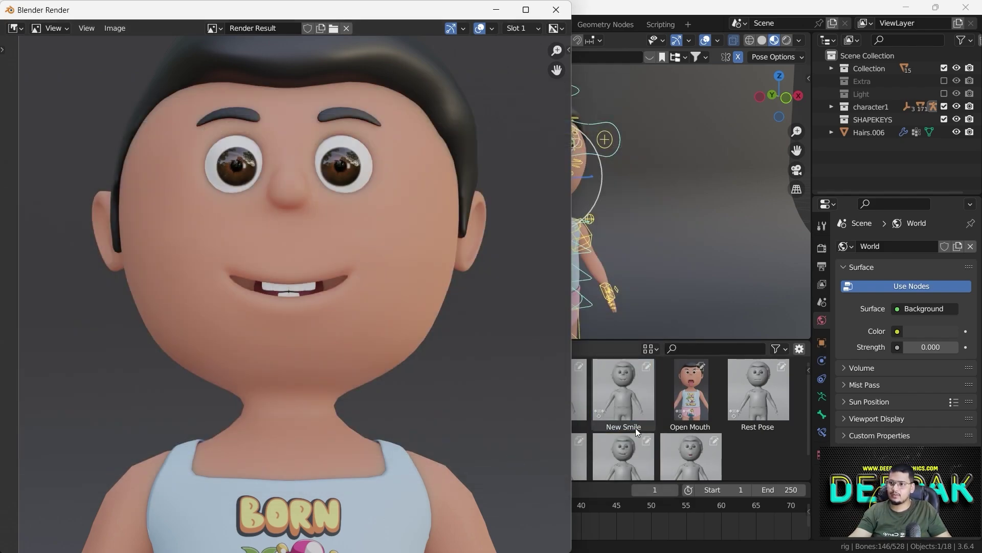
Show the New Smile asset's details and load Smile.png as its custom preview.
{"action": "left_click", "coordinate": [632, 409]}
{"action": "key", "text": "n"}
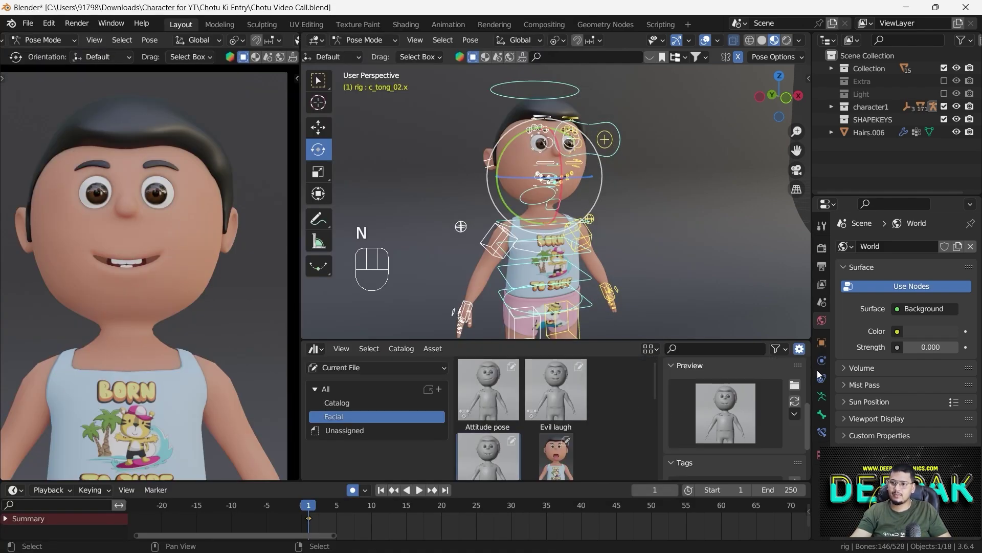
{"action": "left_click", "coordinate": [793, 385]}
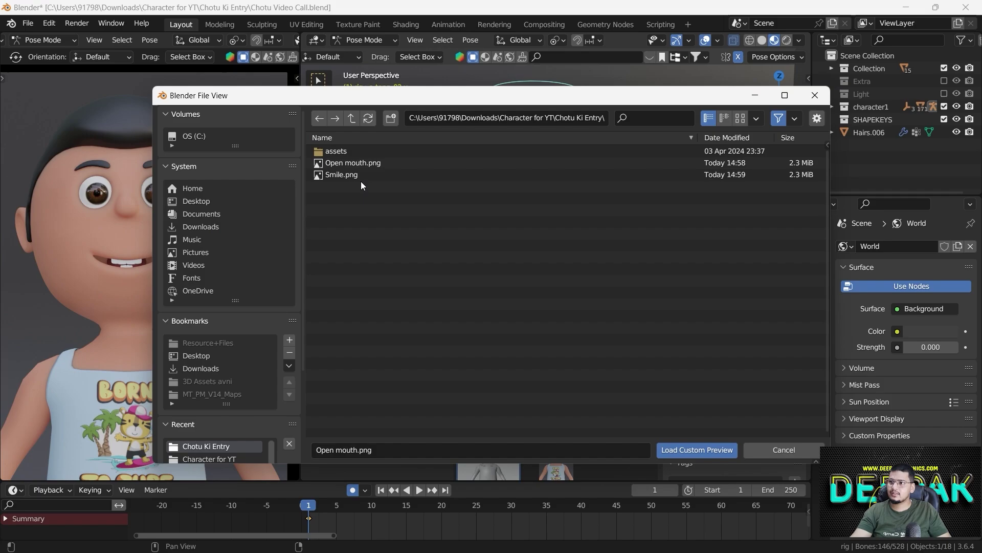
{"action": "left_click", "coordinate": [354, 175]}
{"action": "double_click", "coordinate": [354, 174]}
Apply the Socked pose to the face and render a still image of the camera viewport.
{"action": "scroll", "coordinate": [538, 450], "scroll_direction": "down", "scroll_amount": 4}
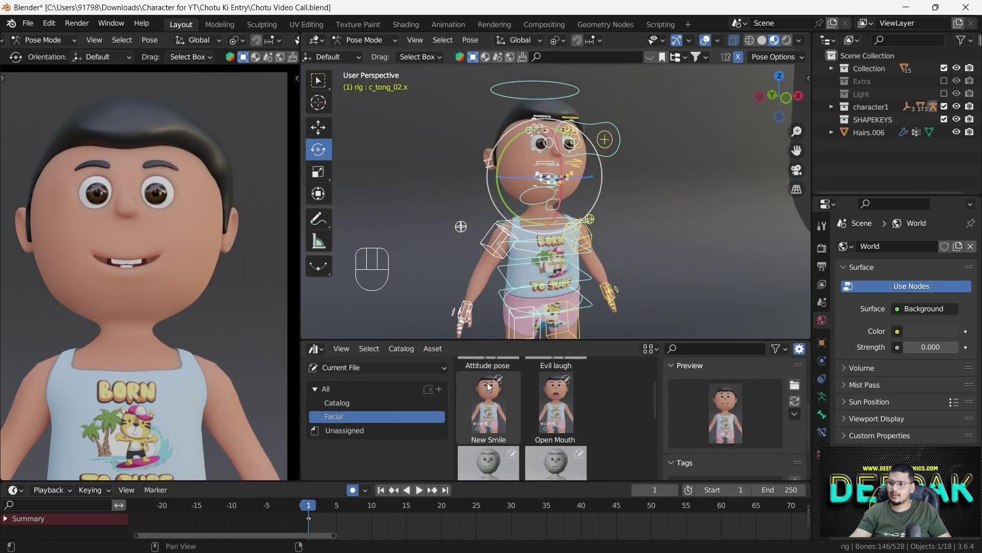
{"action": "scroll", "coordinate": [588, 423], "scroll_direction": "down", "scroll_amount": 2}
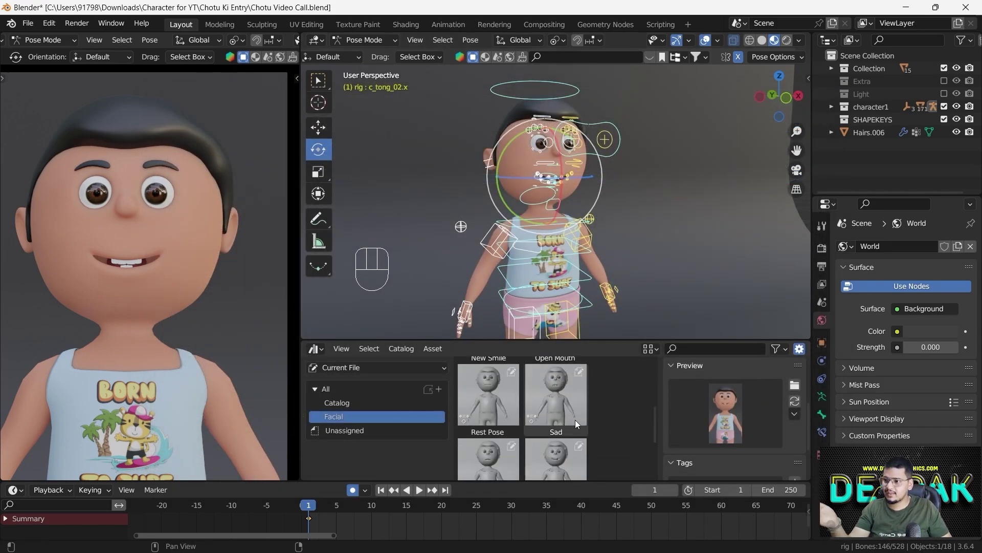
{"action": "scroll", "coordinate": [574, 418], "scroll_direction": "down", "scroll_amount": 3}
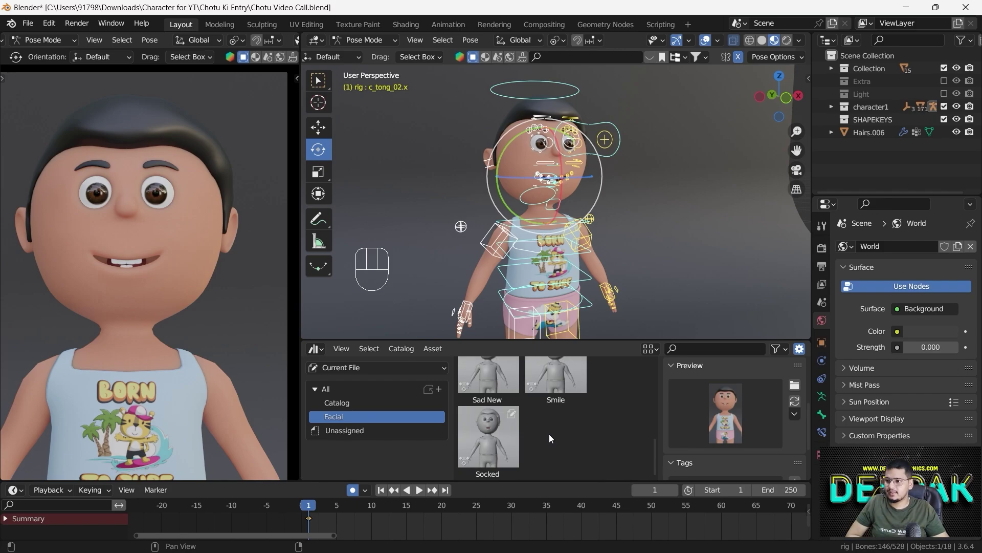
{"action": "double_click", "coordinate": [507, 438]}
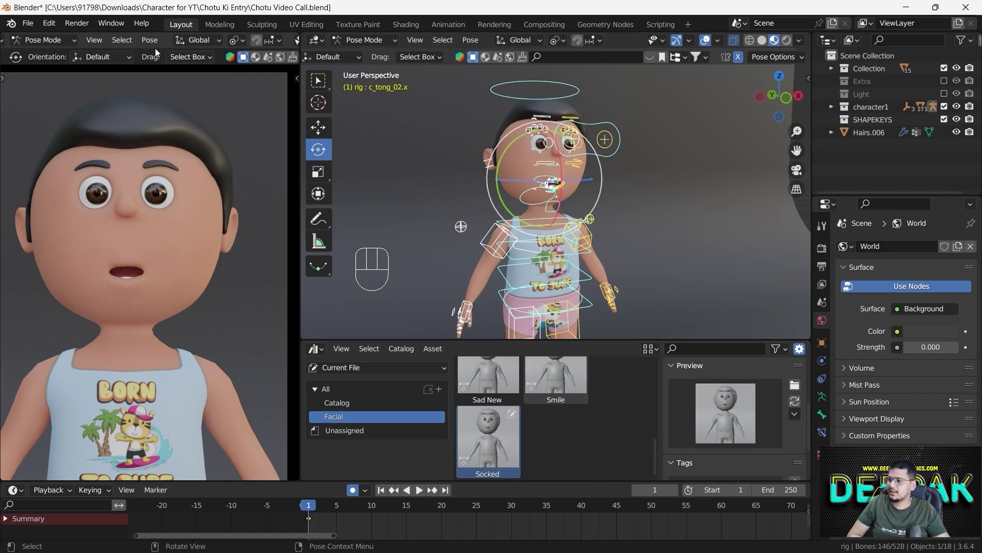
{"action": "left_click", "coordinate": [94, 42]}
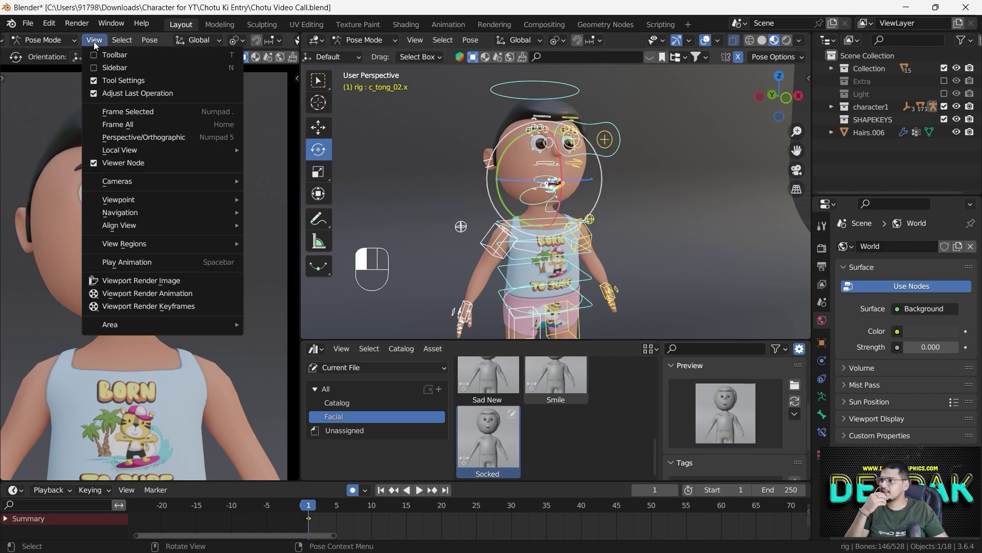
{"action": "left_click", "coordinate": [137, 280]}
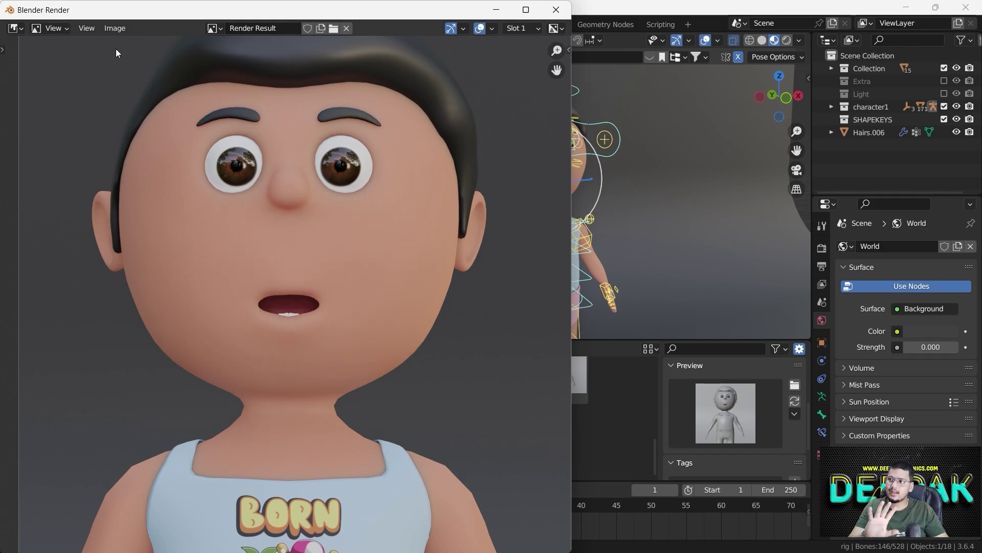
Save the render as "Shocked .png" and load it as the Socked asset's custom preview.
{"action": "left_click", "coordinate": [114, 28]}
{"action": "left_click", "coordinate": [142, 154]}
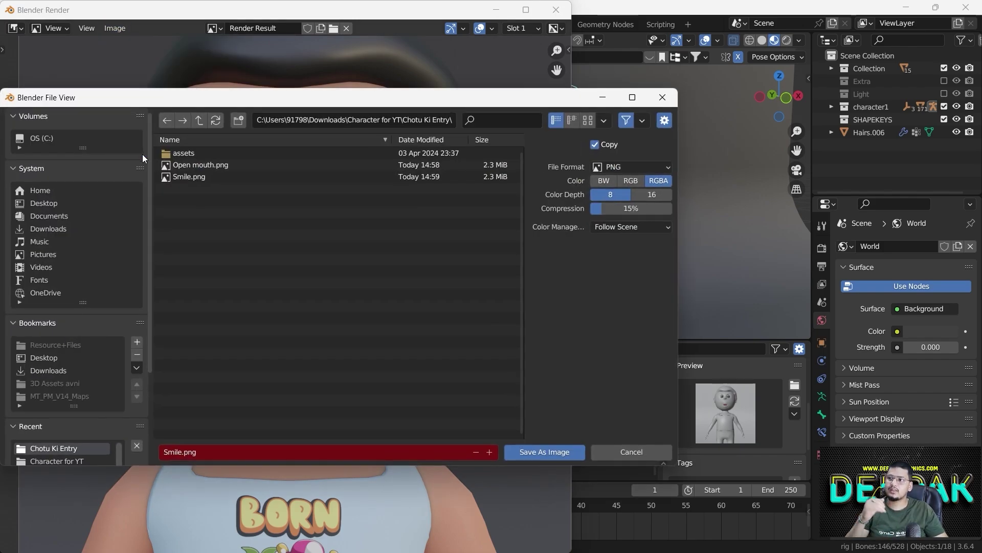
{"action": "left_click", "coordinate": [214, 450]}
{"action": "type", "text": "S"}
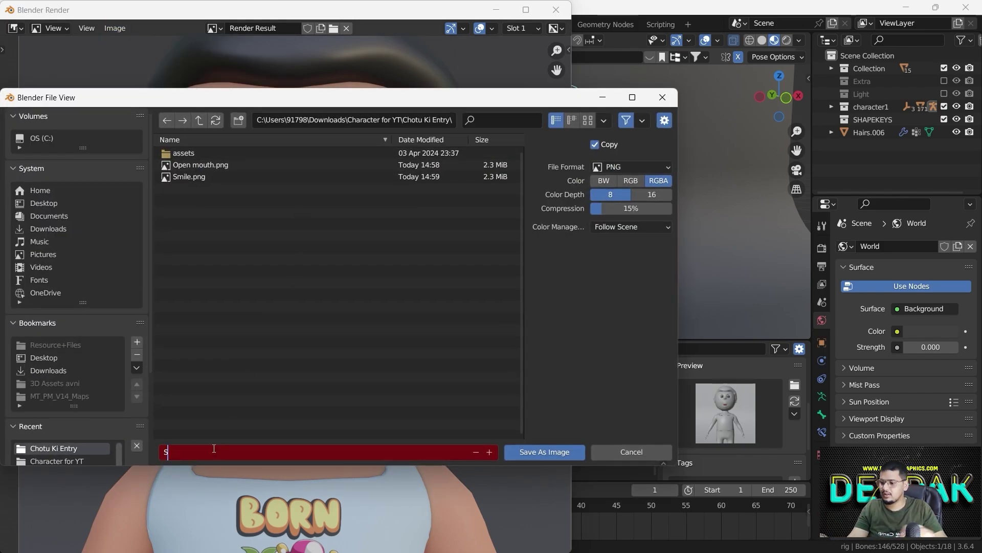
{"action": "type", "text": "hocked .png"}
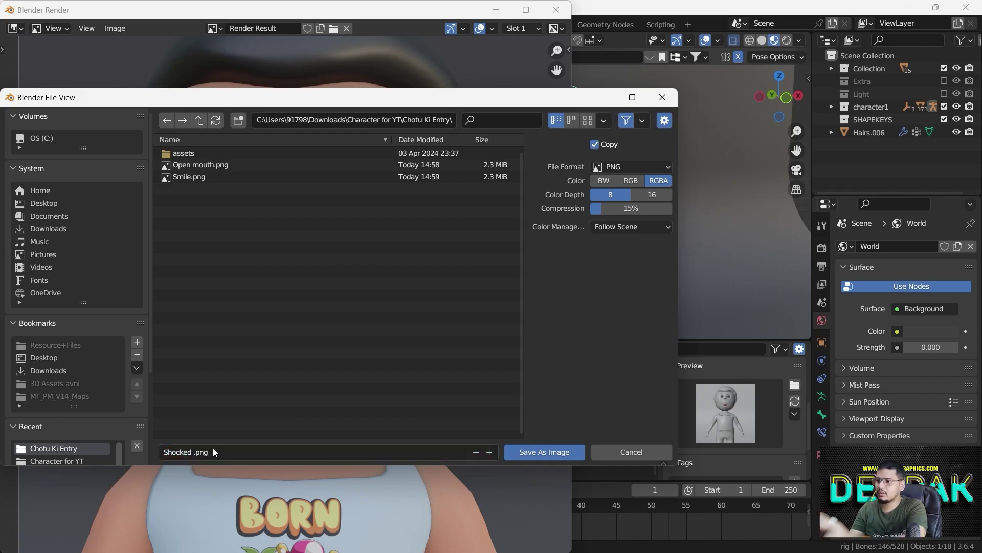
{"action": "left_click", "coordinate": [568, 453]}
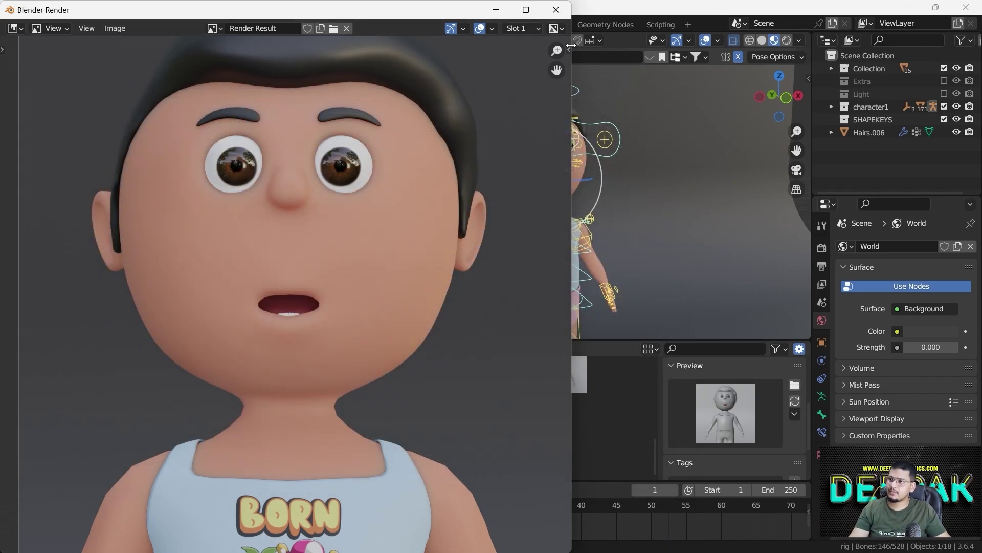
{"action": "left_click", "coordinate": [556, 9]}
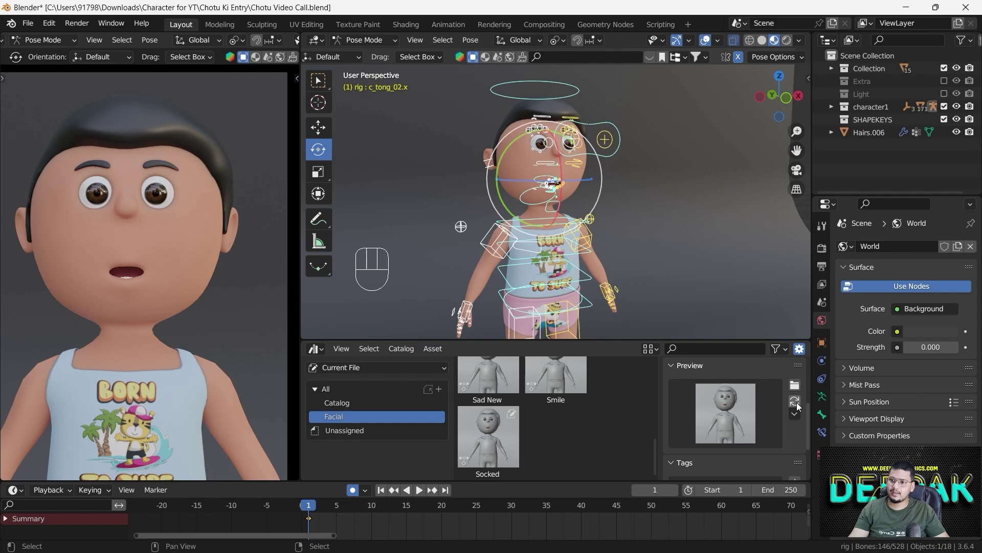
{"action": "left_click", "coordinate": [795, 385]}
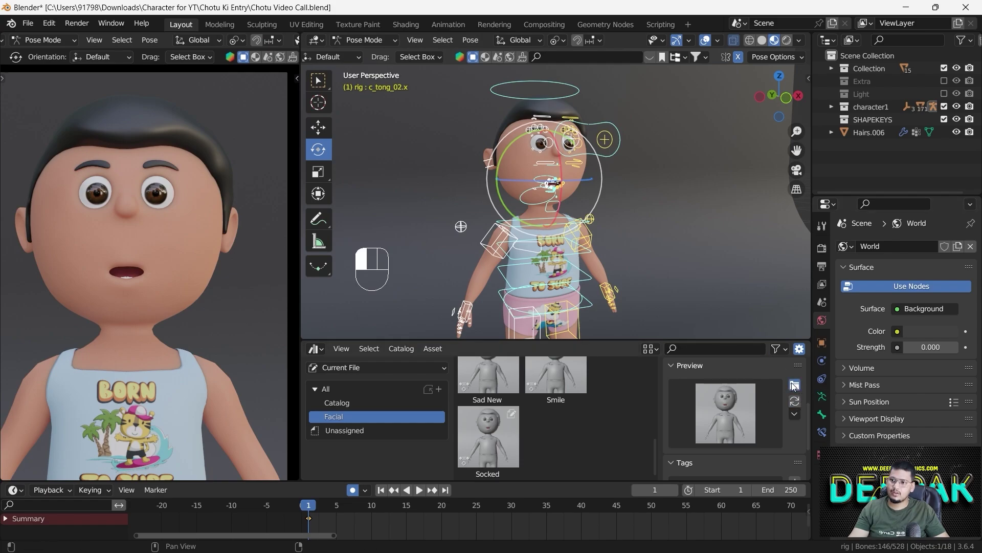
{"action": "double_click", "coordinate": [355, 172]}
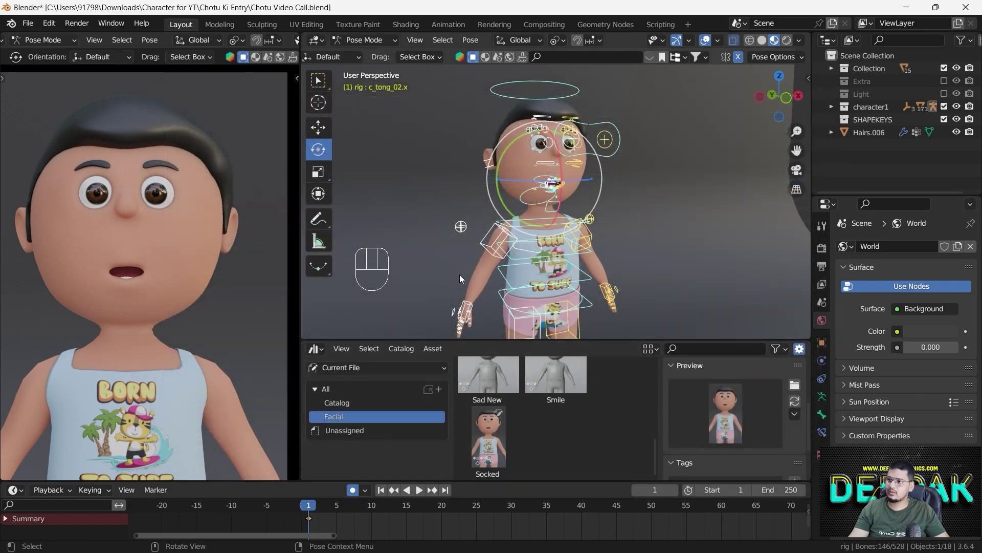
Apply the Evil laugh pose to the face and render a still image of the camera viewport.
{"action": "scroll", "coordinate": [583, 417], "scroll_direction": "up", "scroll_amount": 5}
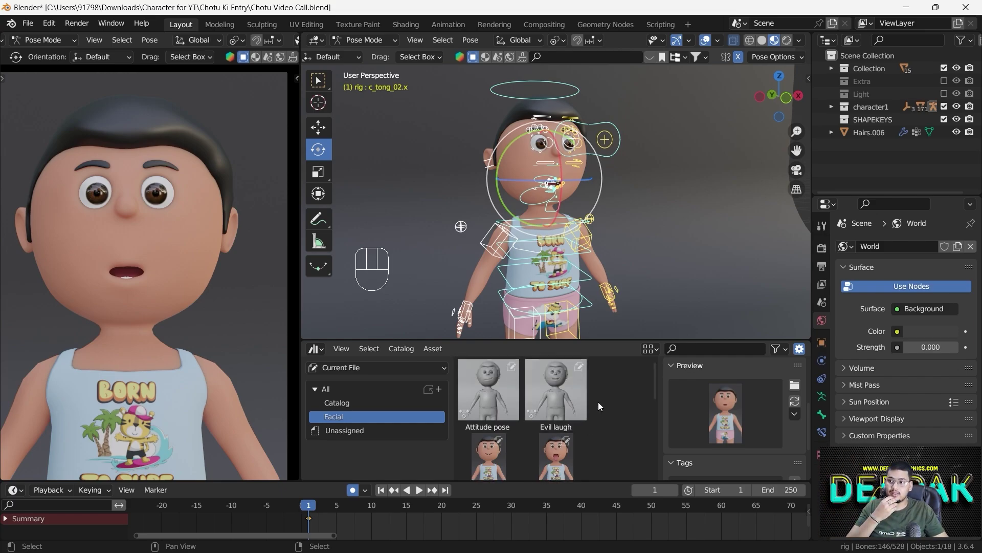
{"action": "left_click", "coordinate": [564, 400]}
{"action": "double_click", "coordinate": [564, 399]}
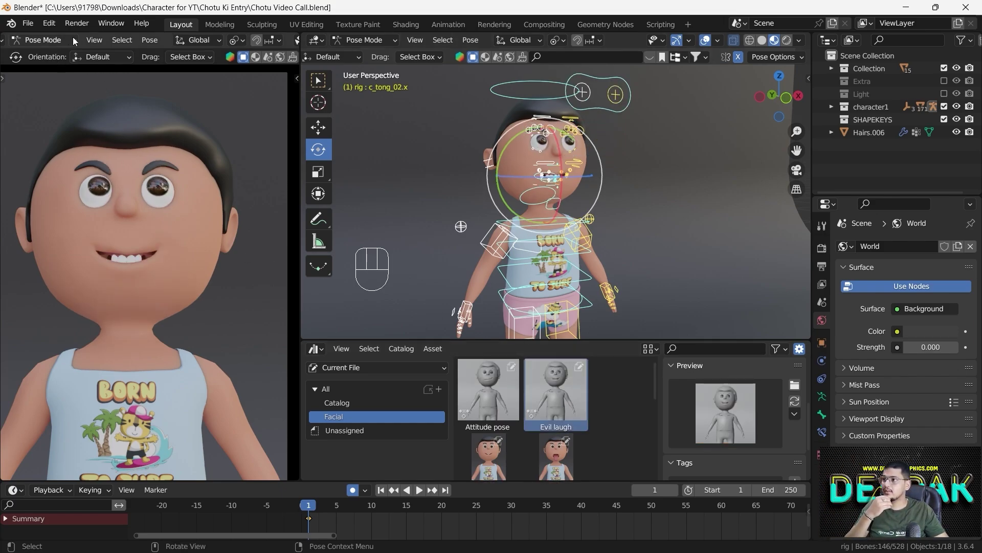
{"action": "left_click", "coordinate": [94, 40]}
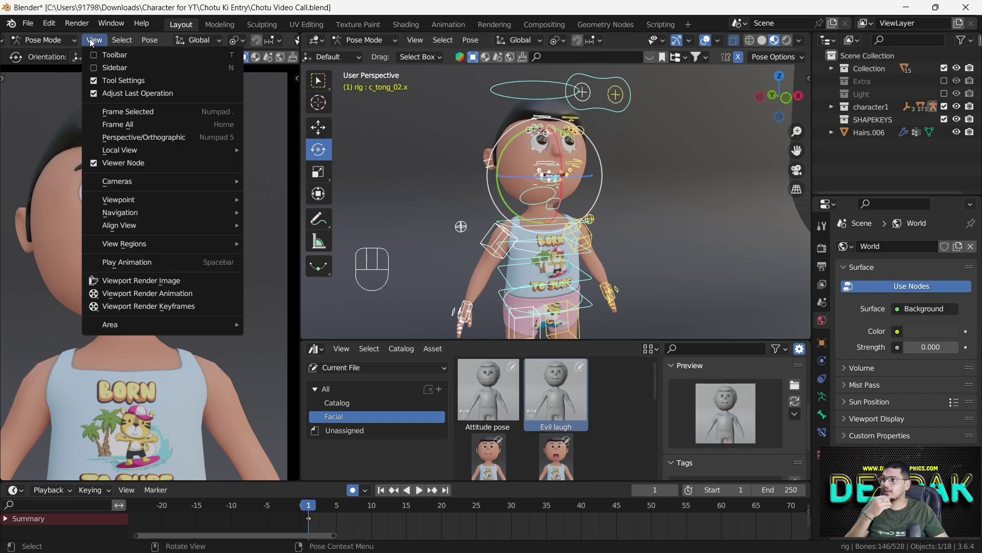
{"action": "left_click", "coordinate": [136, 280]}
Save the render under the name Evil laugh and load it as the Evil laugh asset's custom preview.
{"action": "left_click", "coordinate": [114, 28]}
{"action": "left_click", "coordinate": [148, 149]}
{"action": "type", "text": "Evel"}
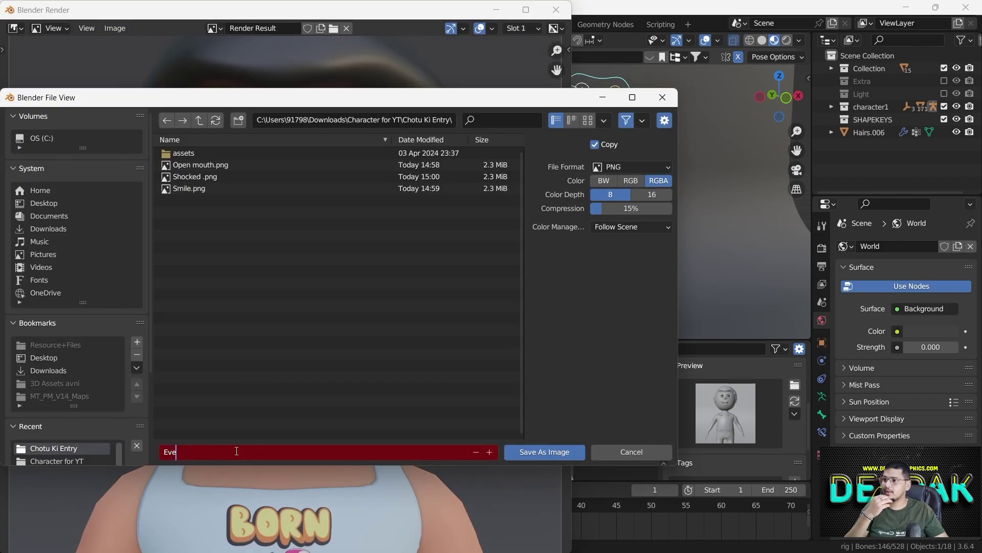
{"action": "key", "text": "BackSpace"}
{"action": "type", "text": "il laugh"}
{"action": "key", "text": "Return"}
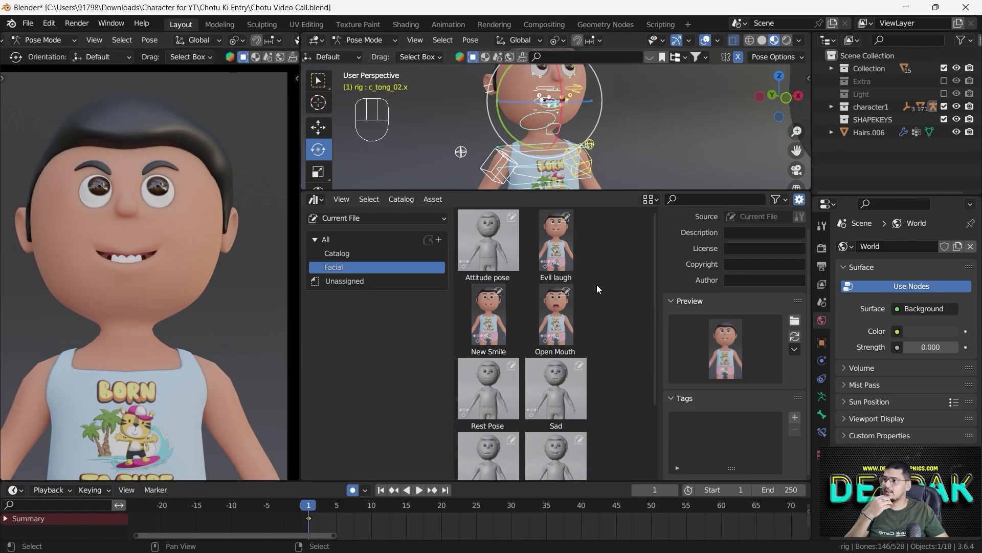
Apply the Attitude pose and the Sad pose, and set each asset's custom preview from its saved viewport render.
{"action": "key", "text": "n"}
{"action": "left_click", "coordinate": [495, 230]}
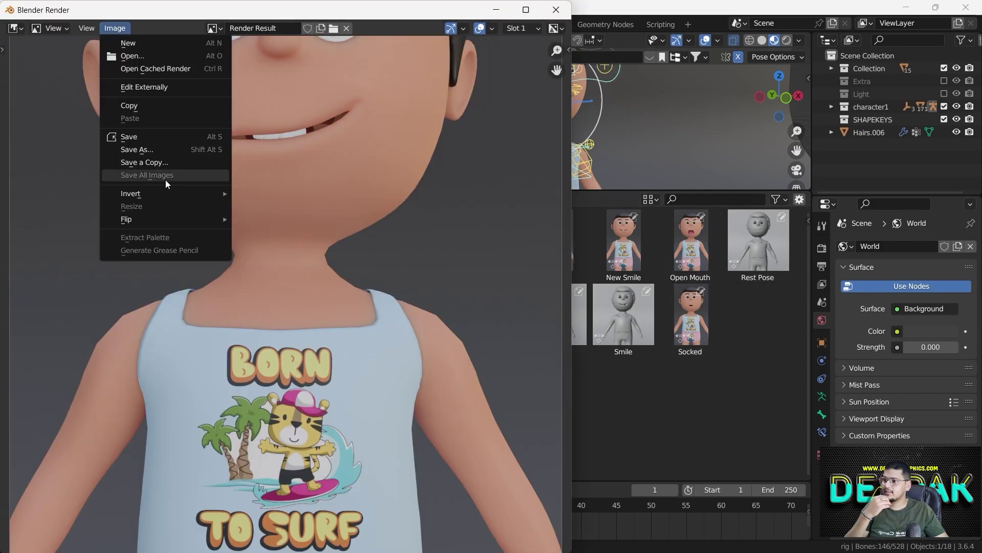
{"action": "left_click", "coordinate": [137, 149]}
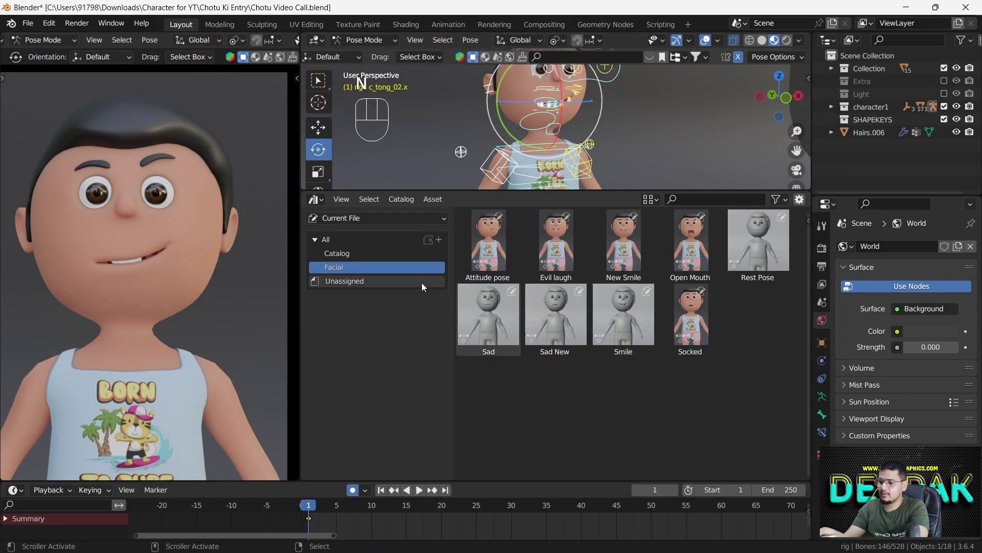
{"action": "double_click", "coordinate": [489, 315]}
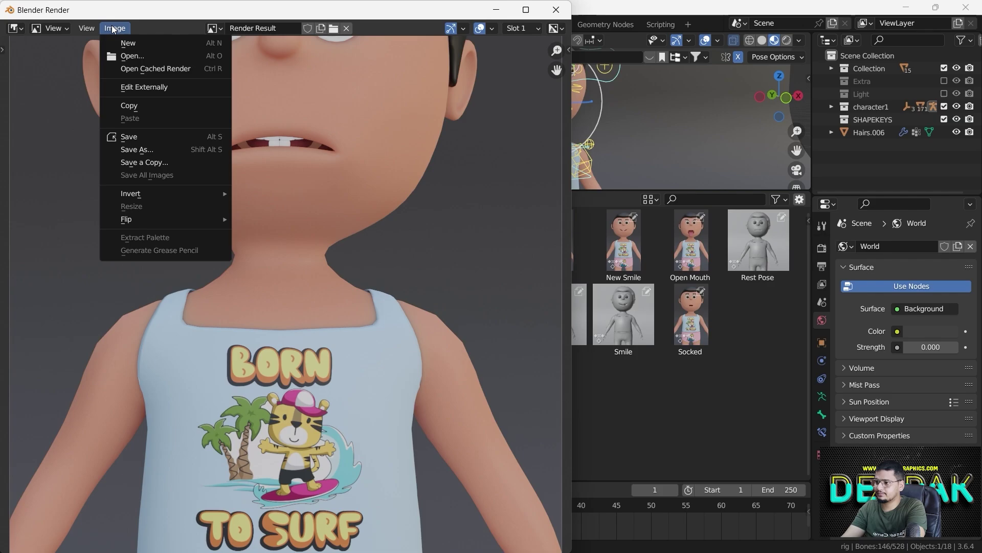
{"action": "left_click", "coordinate": [137, 149]}
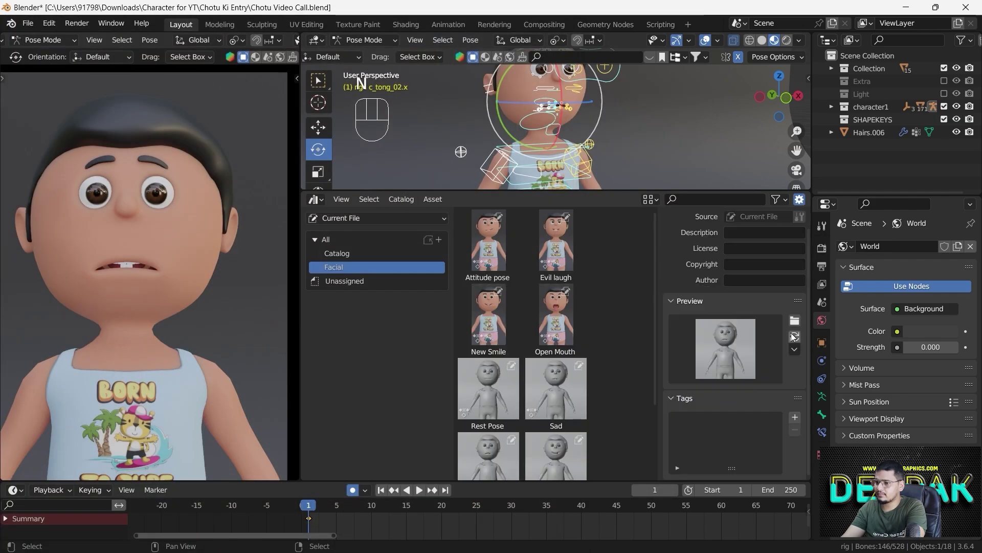
Render the Rest Pose in the camera viewport for its asset's preview and load a custom preview for the Sad New asset.
{"action": "left_click", "coordinate": [508, 375]}
{"action": "left_click", "coordinate": [94, 40]}
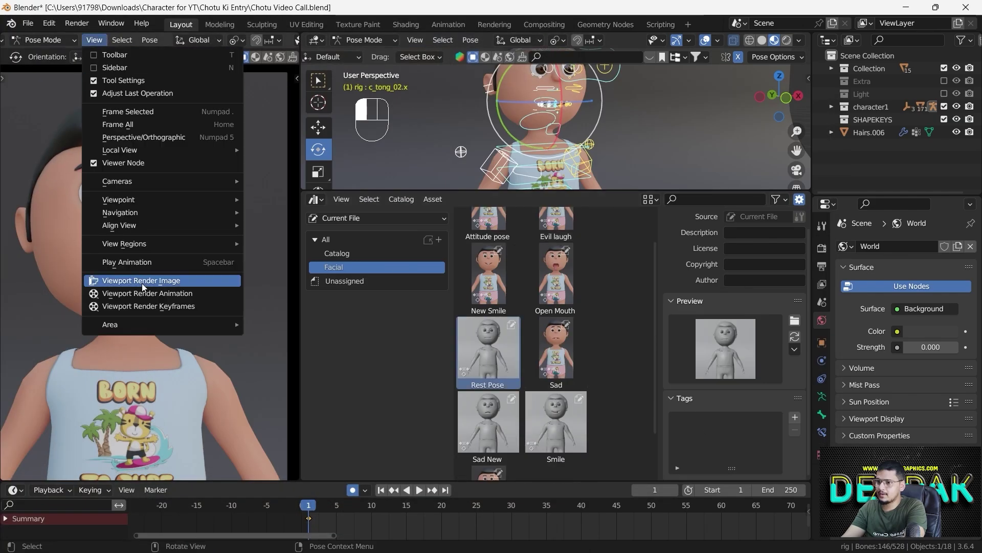
{"action": "left_click", "coordinate": [143, 282]}
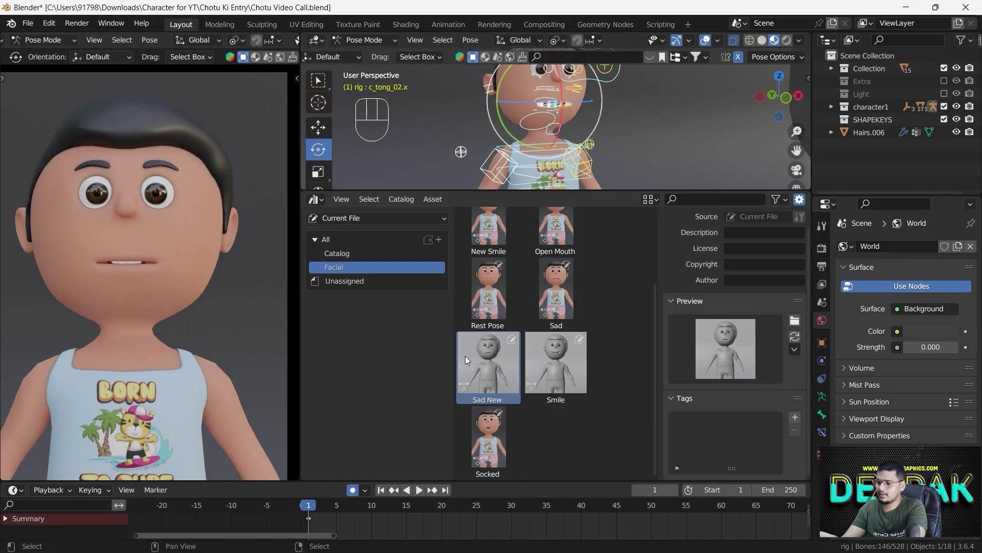
{"action": "left_click", "coordinate": [795, 320]}
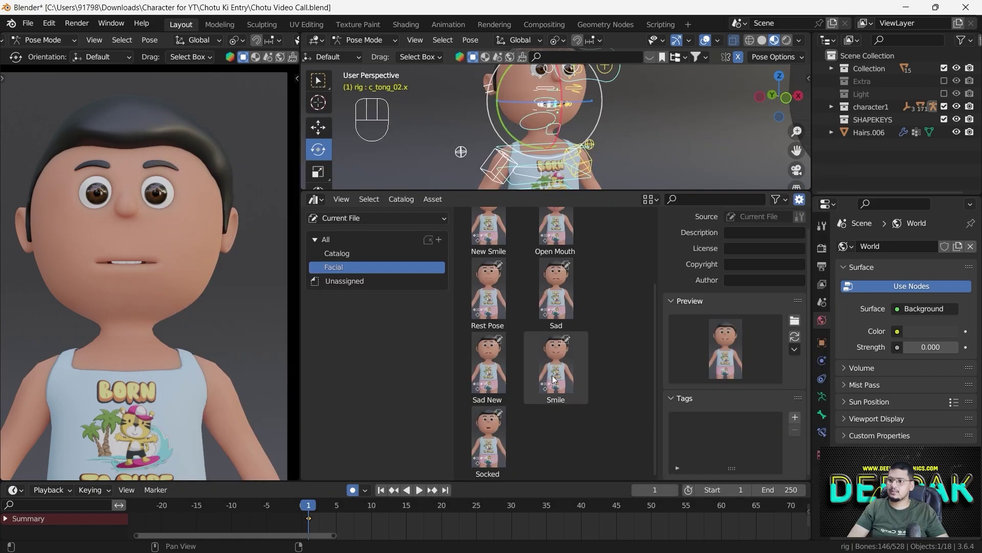
Hide the asset details and shrink the asset browser to give the 3D viewport more height.
{"action": "scroll", "coordinate": [552, 376], "scroll_direction": "up", "scroll_amount": 4}
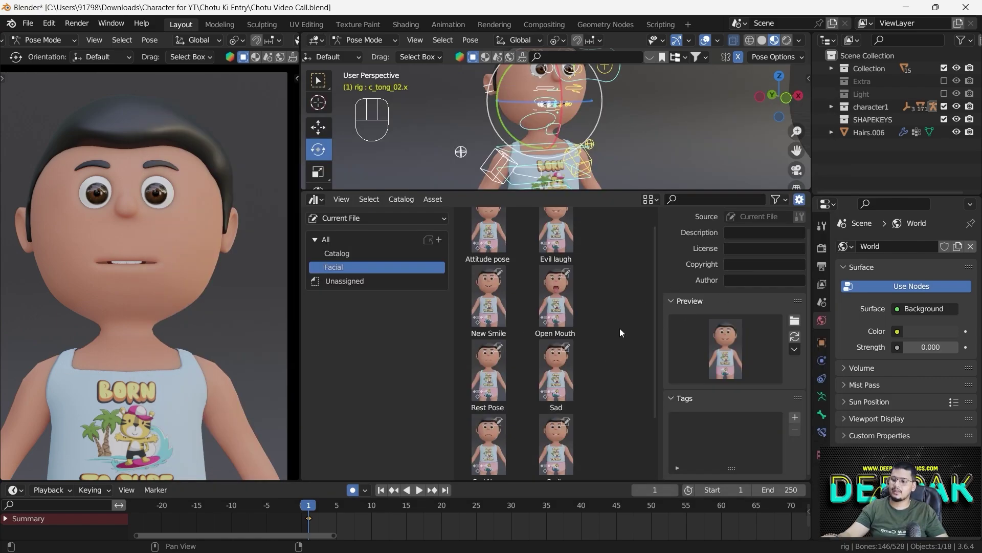
{"action": "key", "text": "n"}
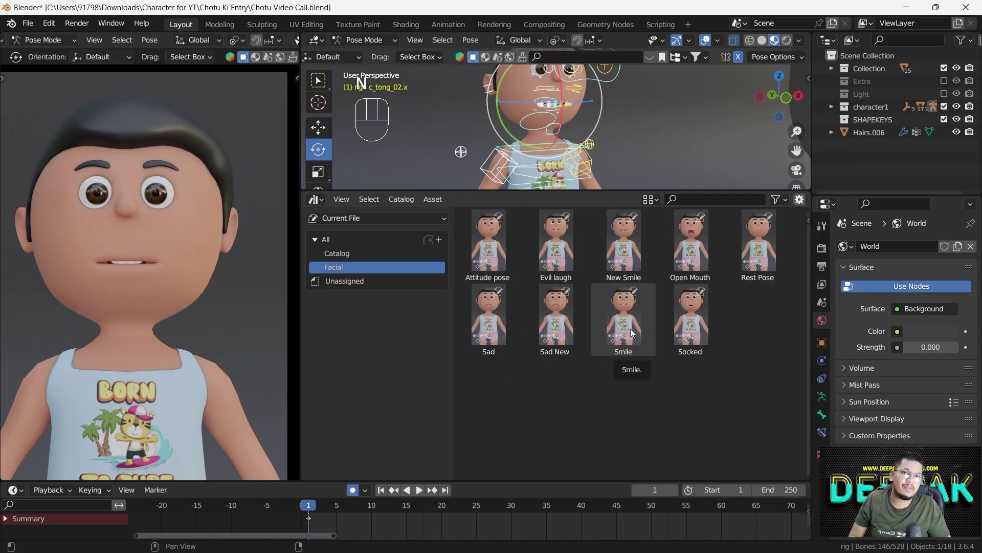
{"action": "left_click_drag", "start_coordinate": [416, 190], "coordinate": [416, 344]}
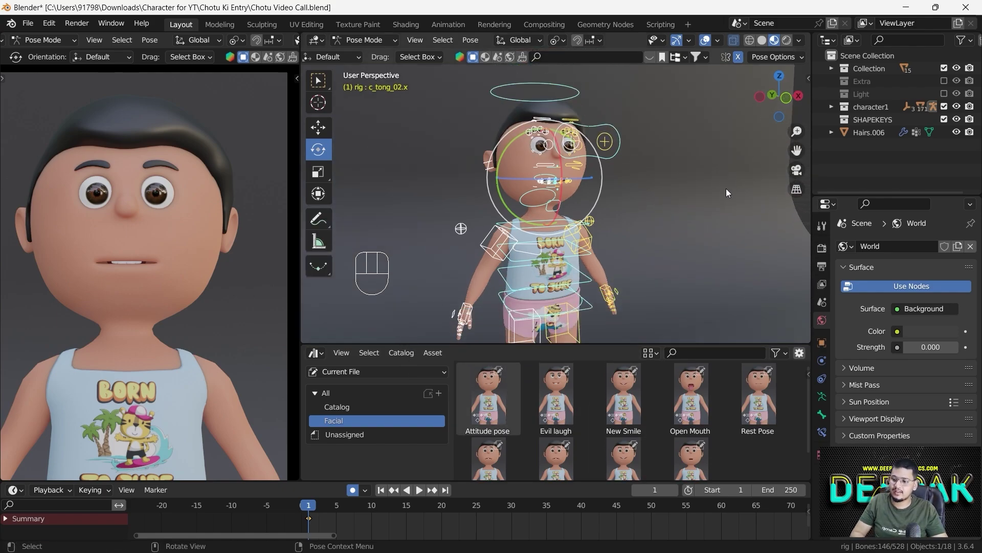
Show the Pose Library in the sidebar of a taller 3D viewport and deselect all the rig's bones.
{"action": "key", "text": "n"}
{"action": "left_click", "coordinate": [805, 167]}
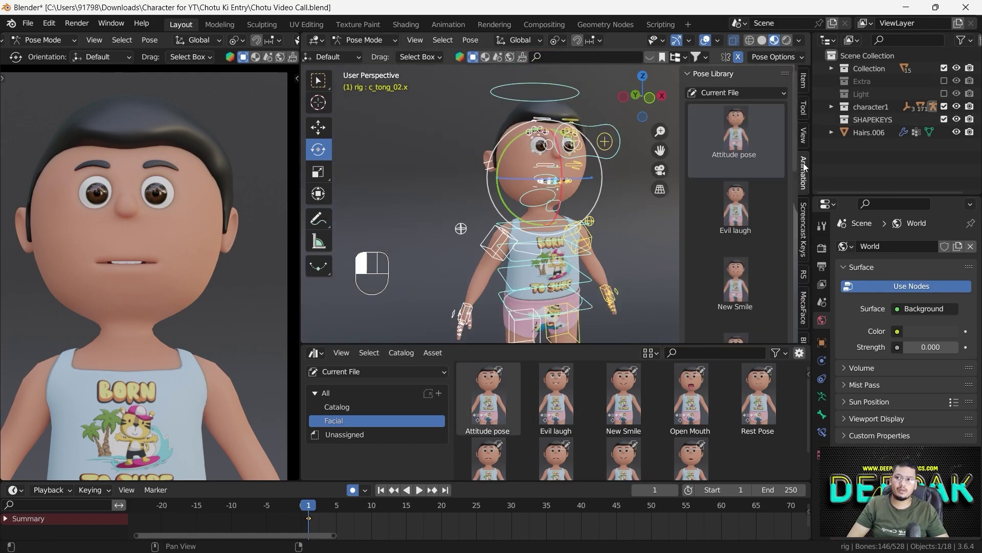
{"action": "scroll", "coordinate": [739, 208], "scroll_direction": "down", "scroll_amount": 5}
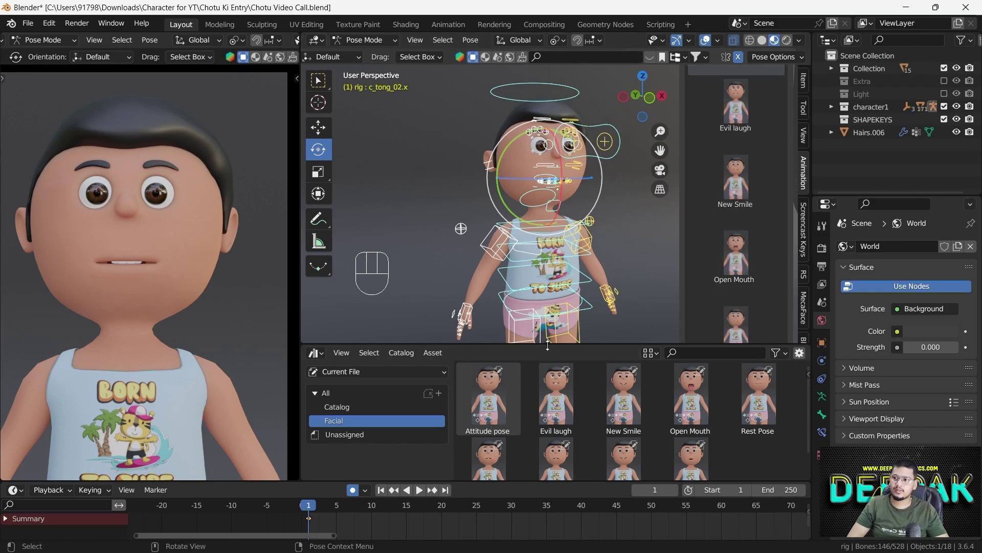
{"action": "left_click_drag", "start_coordinate": [550, 344], "coordinate": [550, 420]}
{"action": "scroll", "coordinate": [726, 215], "scroll_direction": "down", "scroll_amount": 4}
{"action": "scroll", "coordinate": [738, 270], "scroll_direction": "up", "scroll_amount": 5}
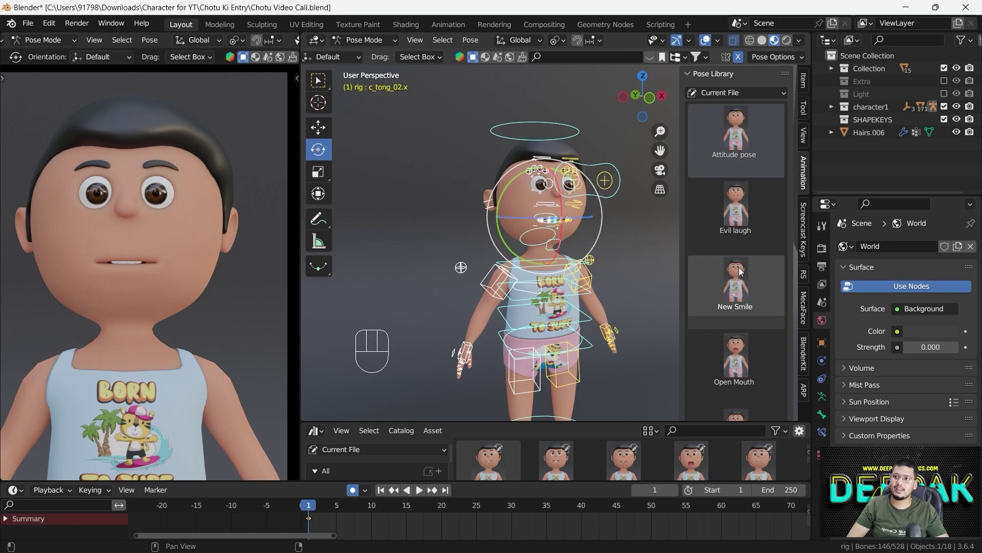
{"action": "left_click", "coordinate": [417, 185]}
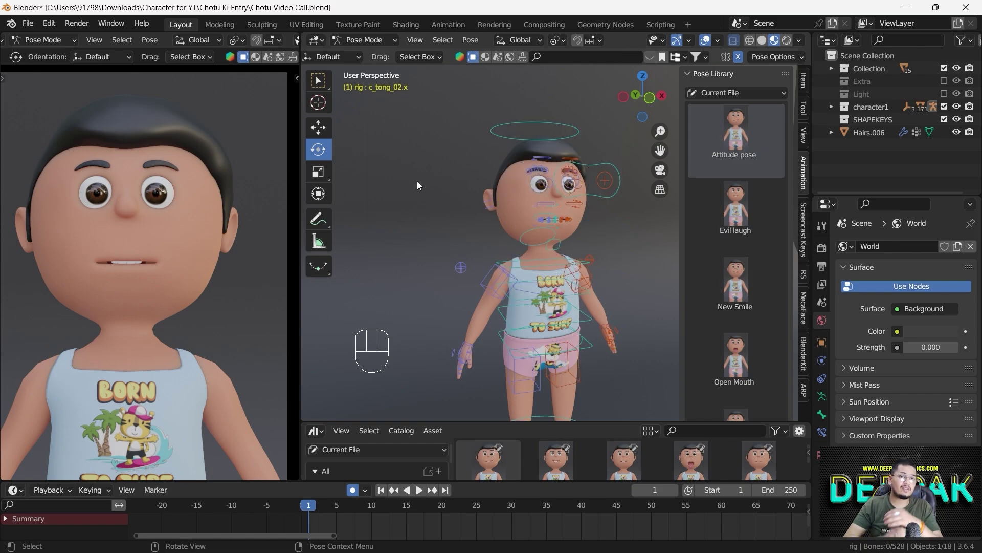